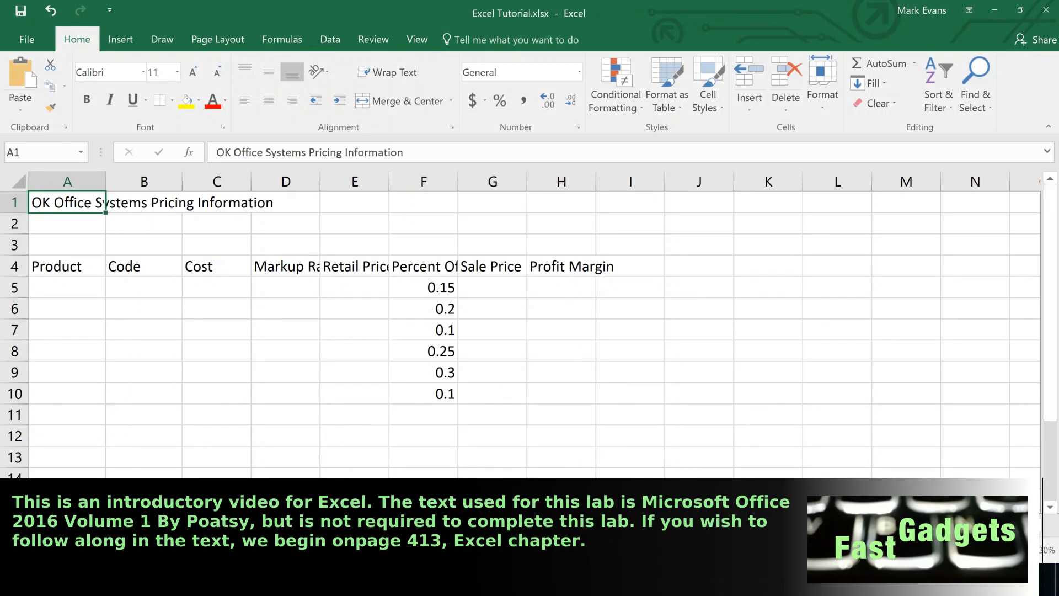
# Enter the product names Computer System in A5 and Color Laser Printer in A6.
pyautogui.click(62, 289)
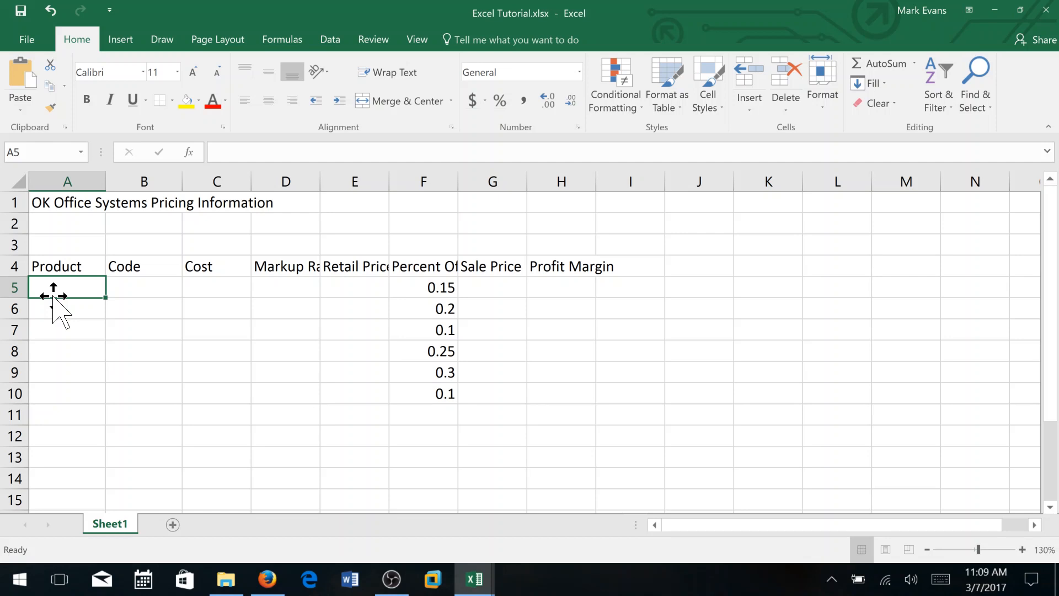
pyautogui.write('Computer')
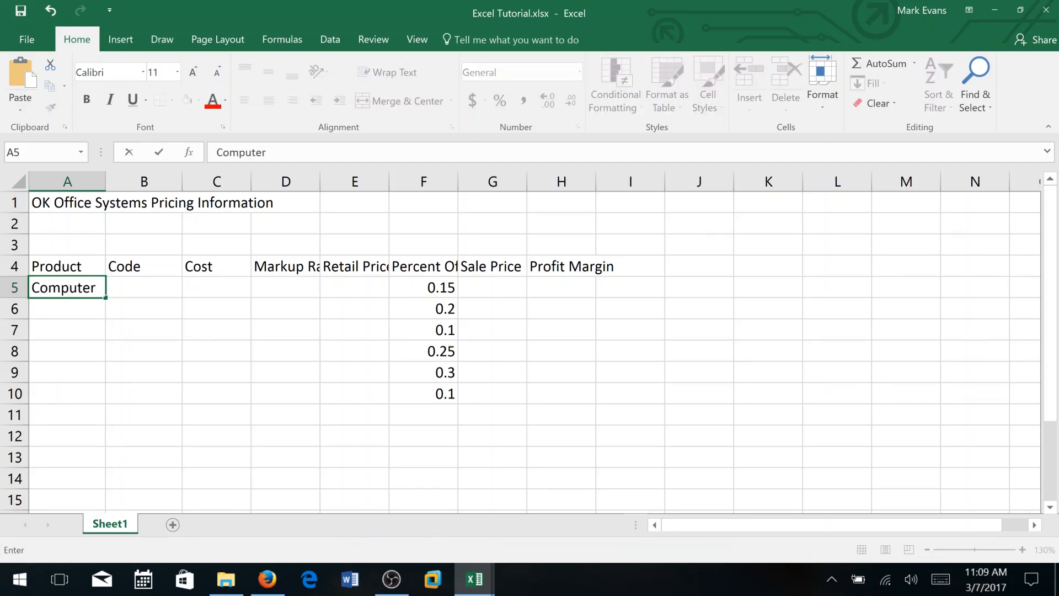
pyautogui.write(' System')
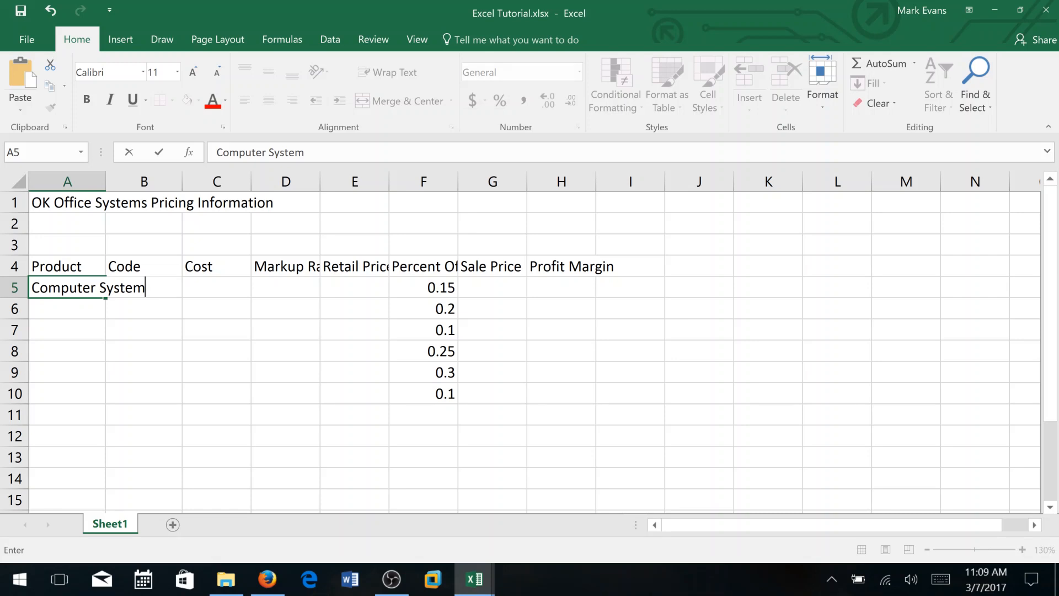
pyautogui.press('Return')
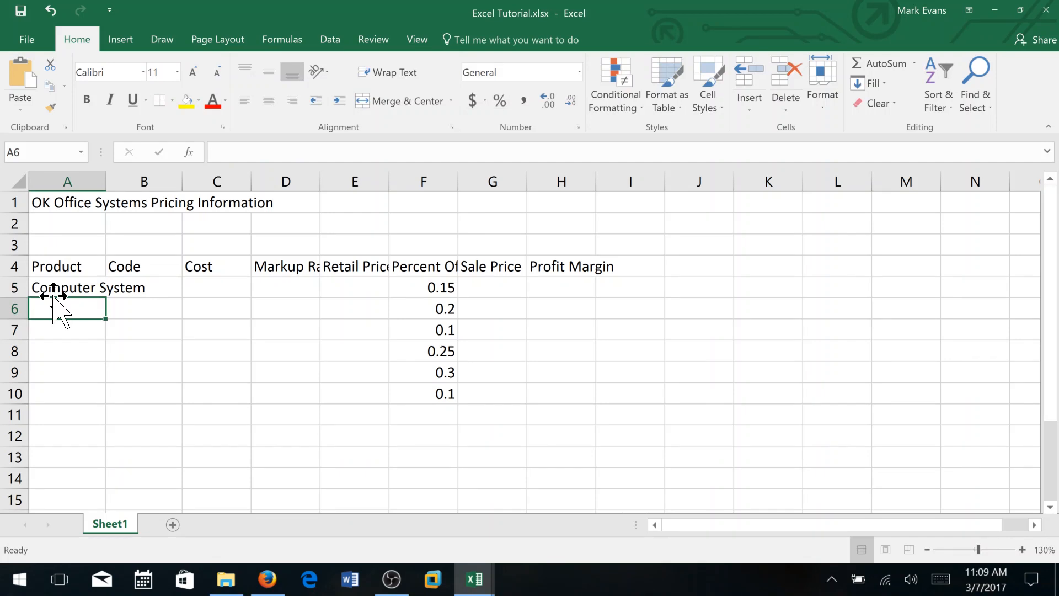
pyautogui.write('Colo')
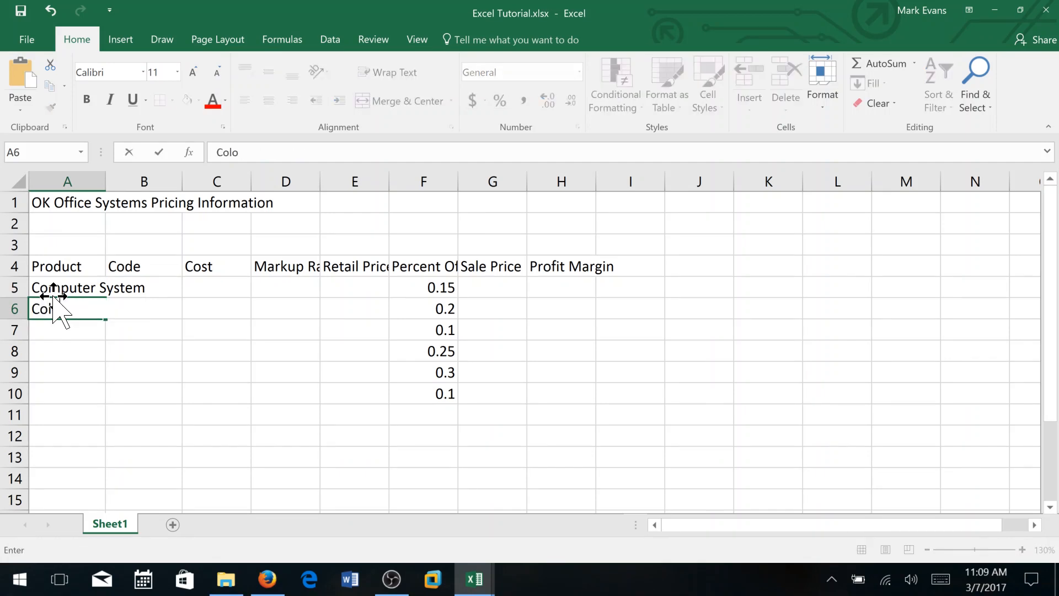
pyautogui.write('r Laser Printer')
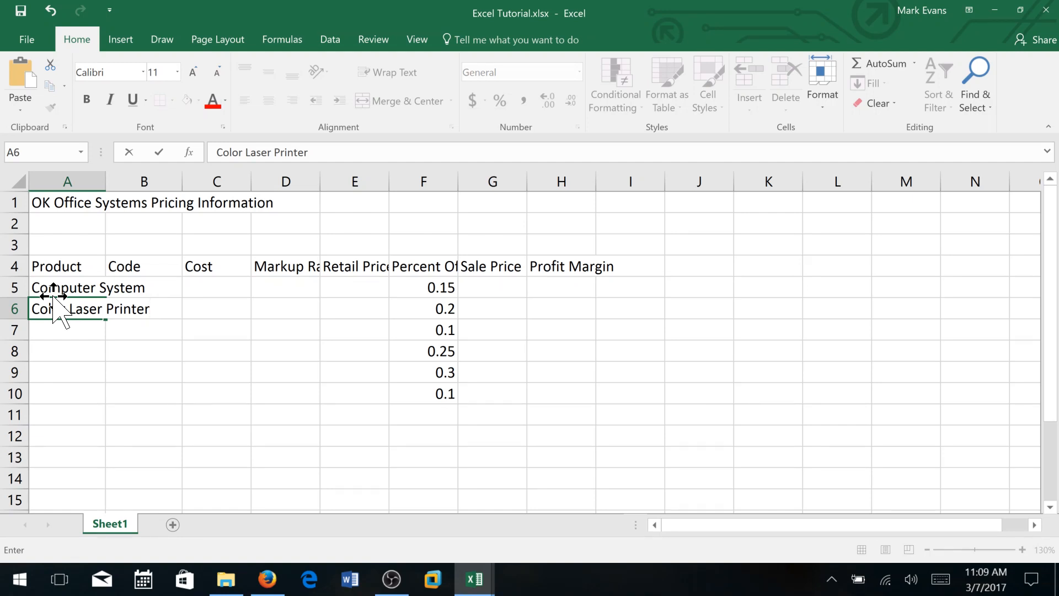
pyautogui.press('Return')
# Add Filing Cabinet in A7 and Desk Chair in A8 to the Product column.
pyautogui.write('Fili')
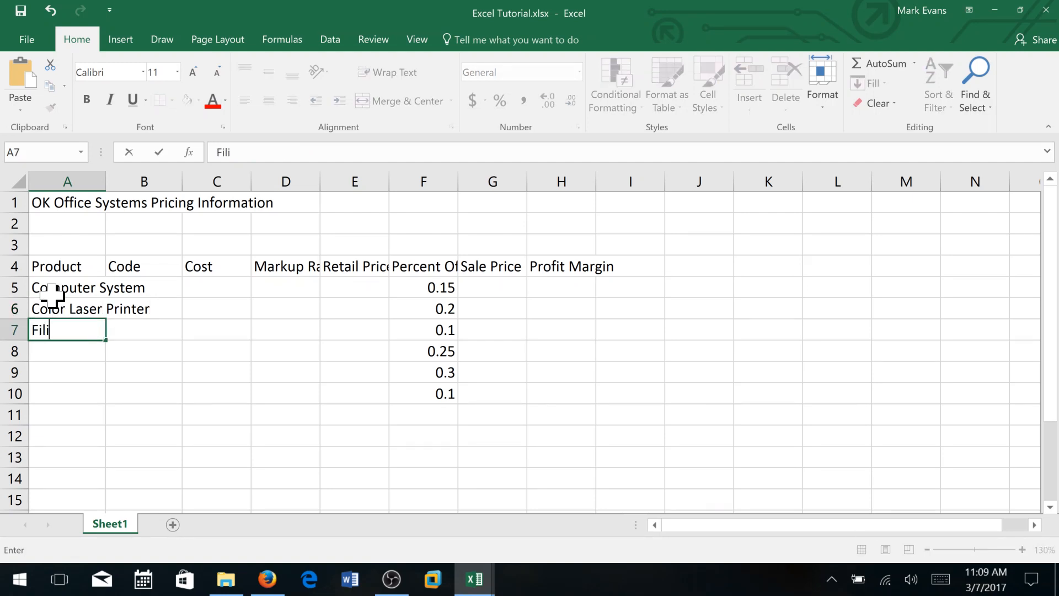
pyautogui.write('ng Cabinet')
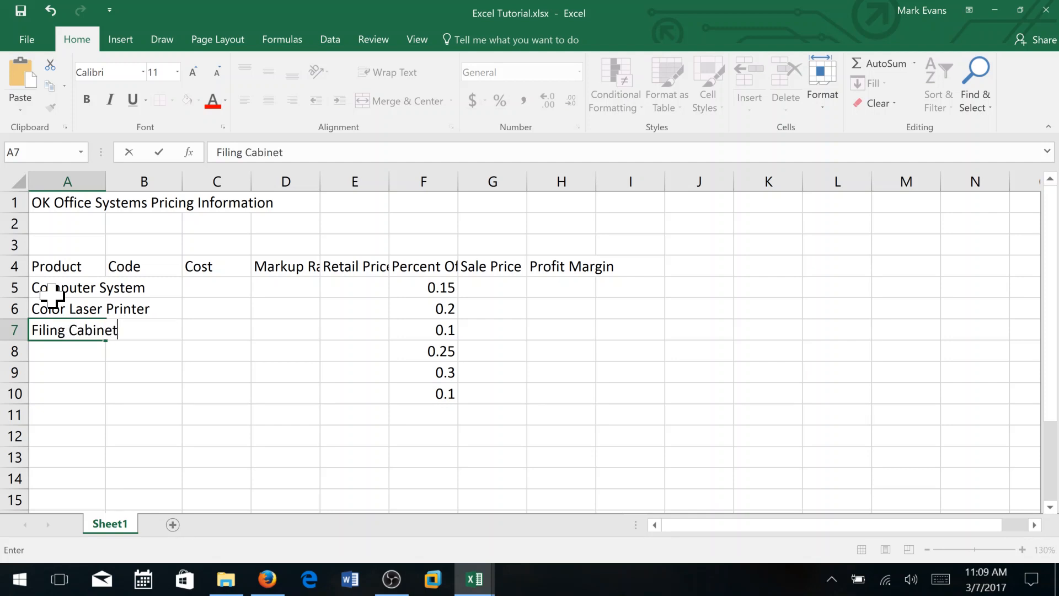
pyautogui.press('Return')
pyautogui.write('De')
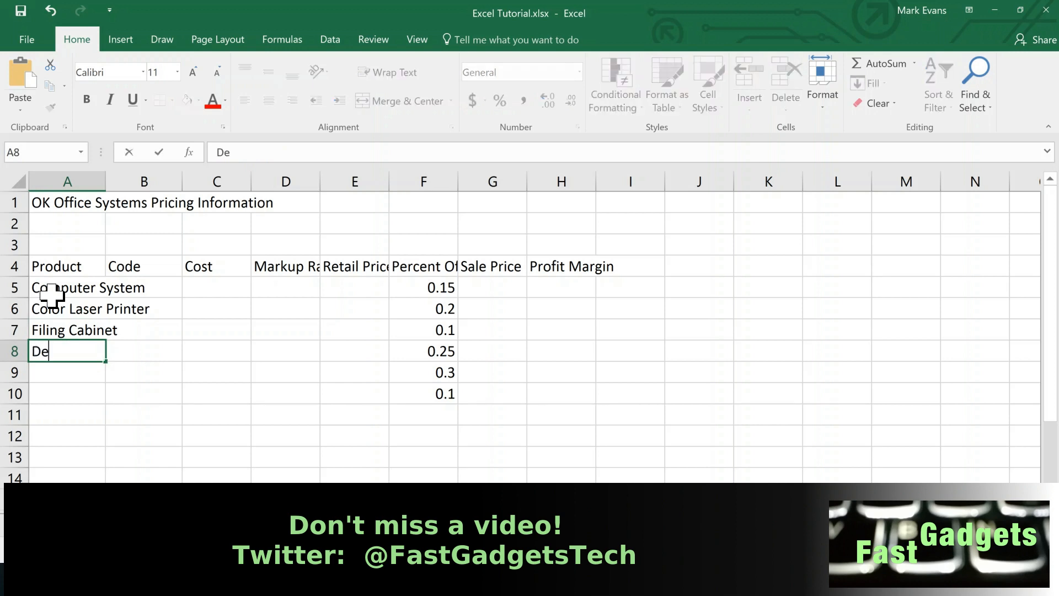
pyautogui.write('sk Chair')
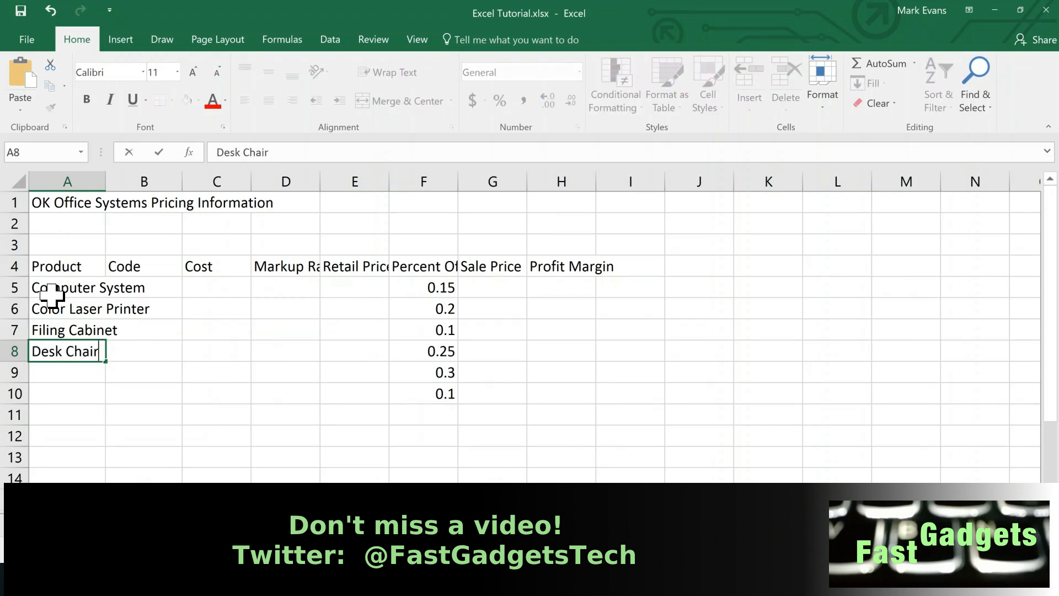
pyautogui.press('Return')
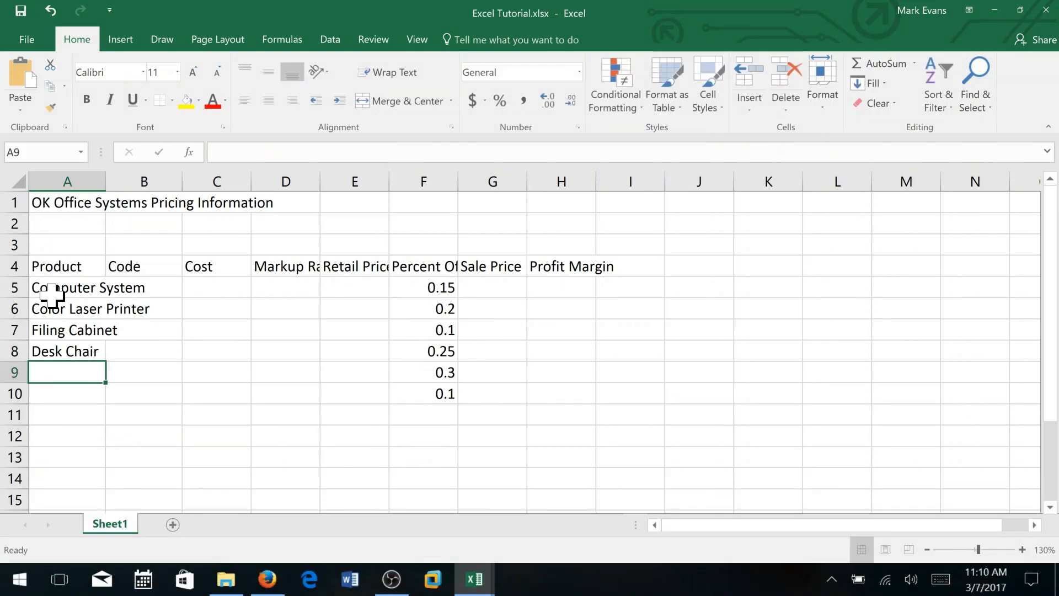
# Enter Solid Oak Computer Desk in A9 and 27" Monitor in A10, and select cell B5.
pyautogui.write('Sol')
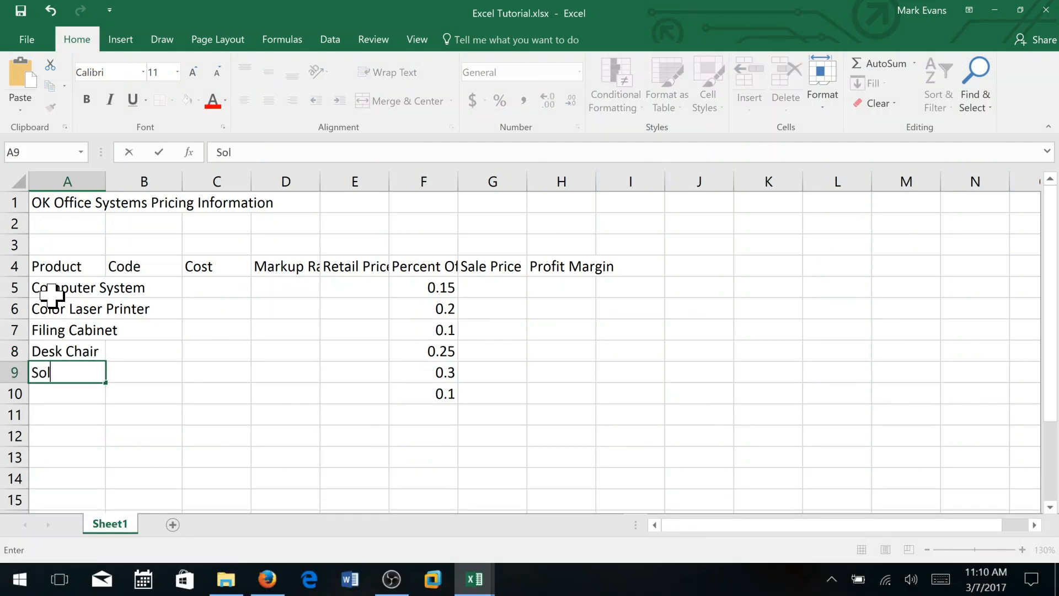
pyautogui.write('id Oak COmpu')
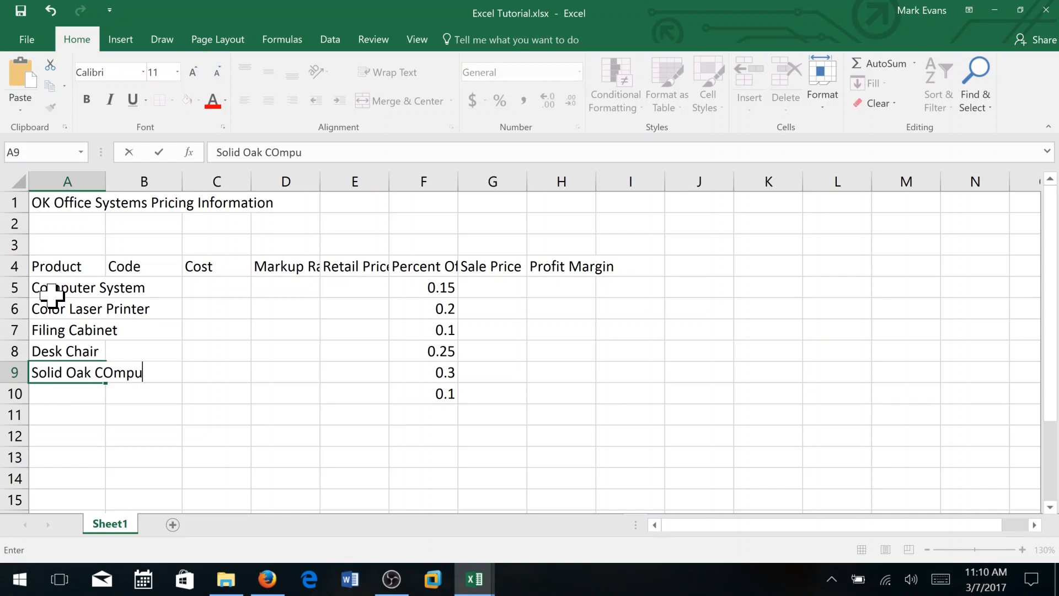
pyautogui.write('ter De')
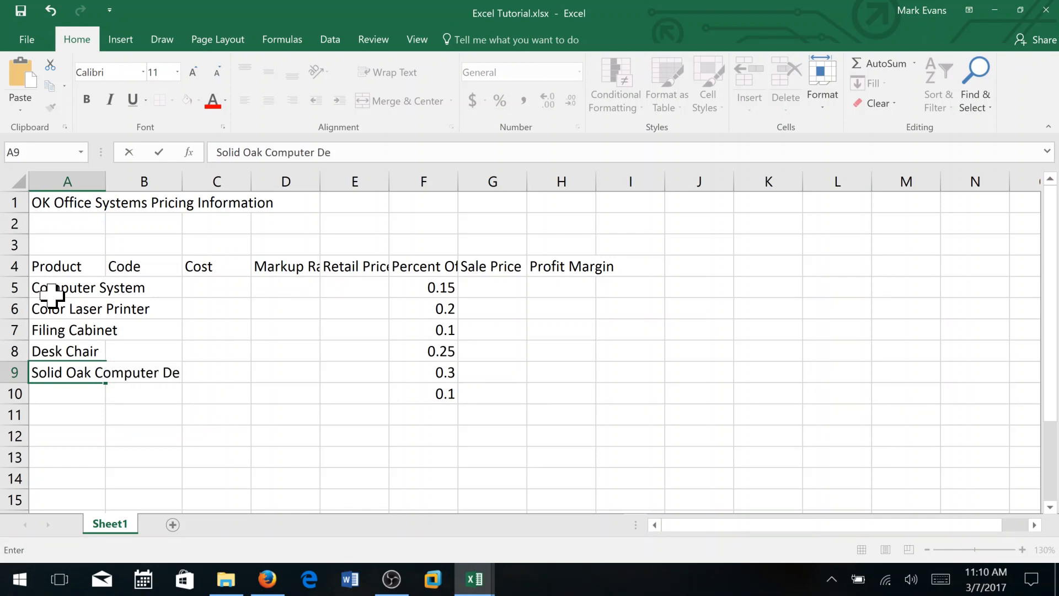
pyautogui.write('sk')
pyautogui.press('Return')
pyautogui.write('27')
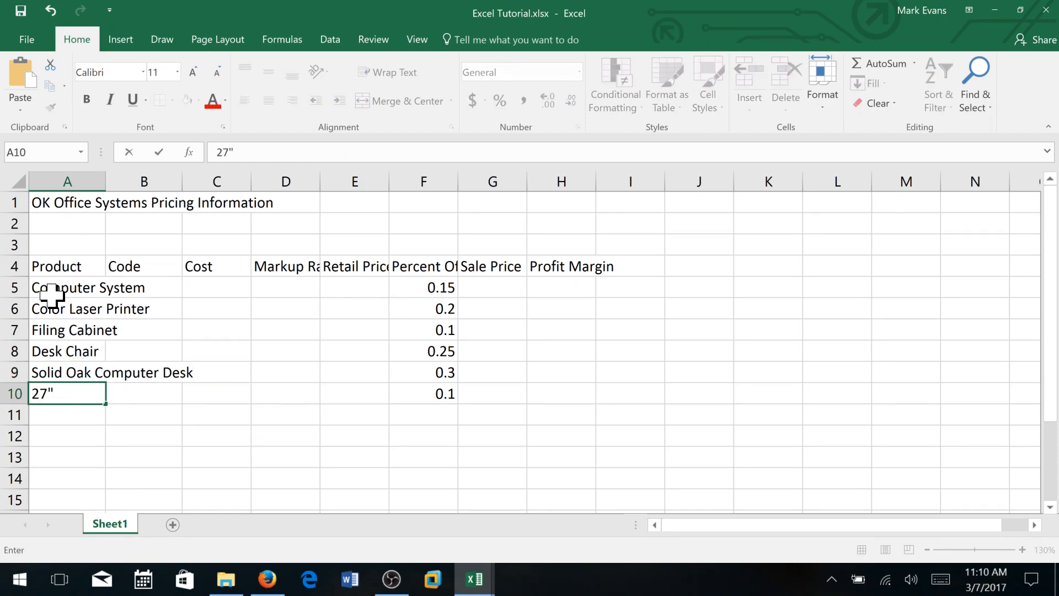
pyautogui.write('" Monitor')
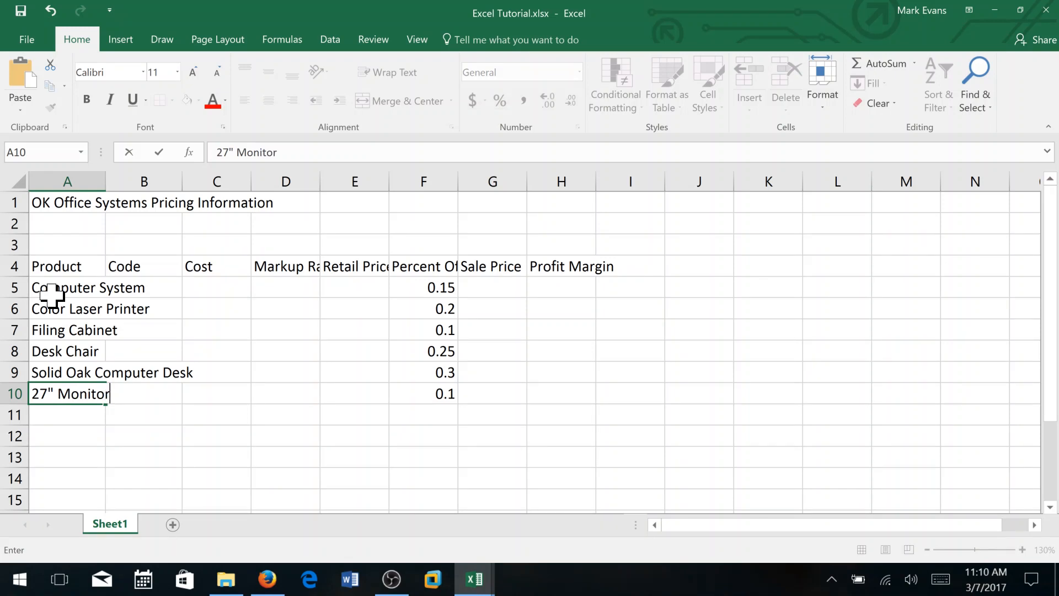
pyautogui.press('Return')
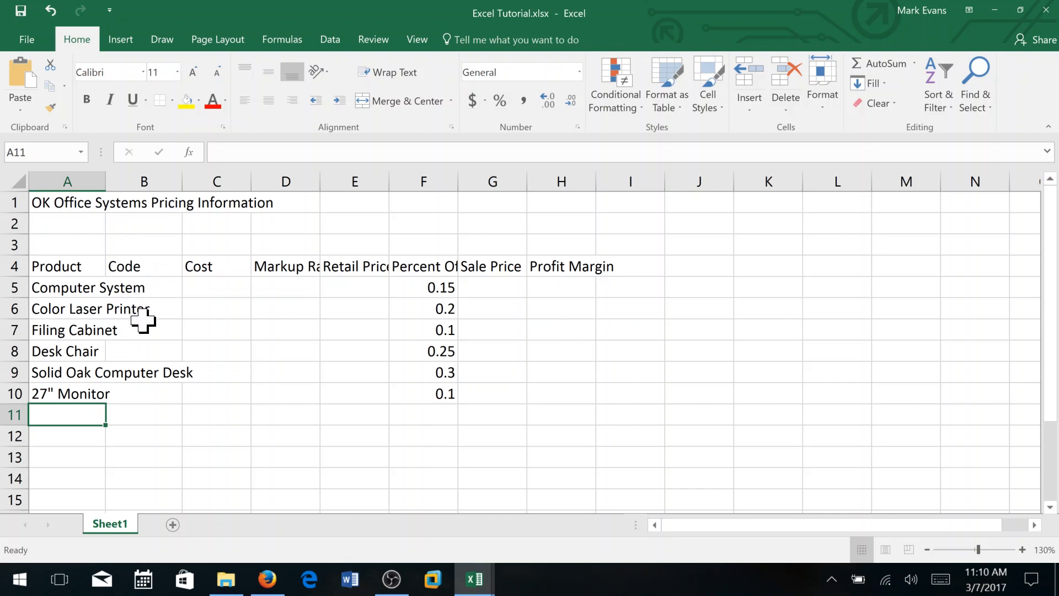
pyautogui.click(155, 286)
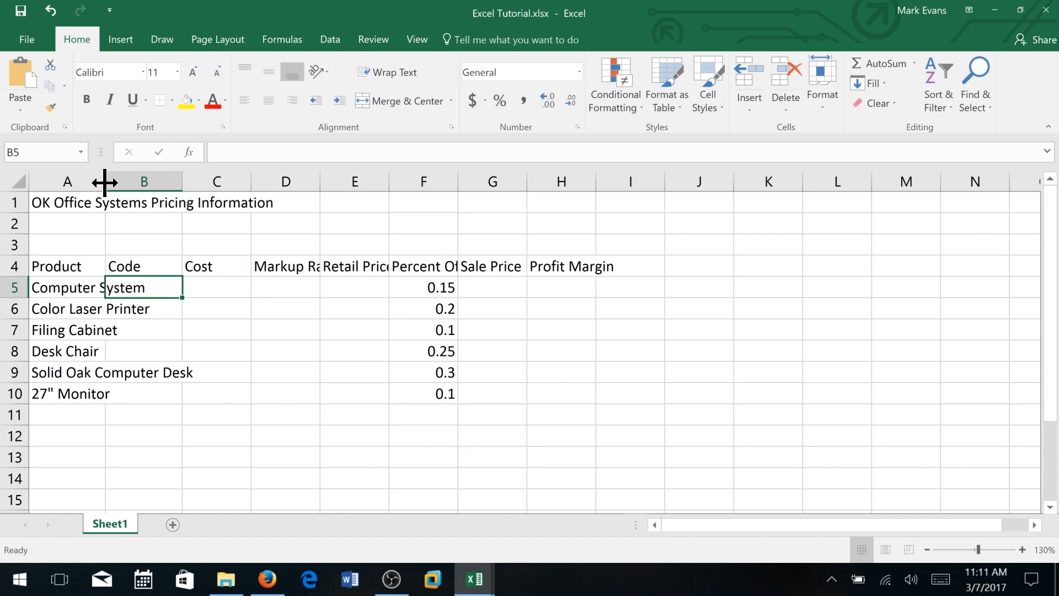
pyautogui.moveTo(105, 182); pyautogui.dragTo(201, 186)
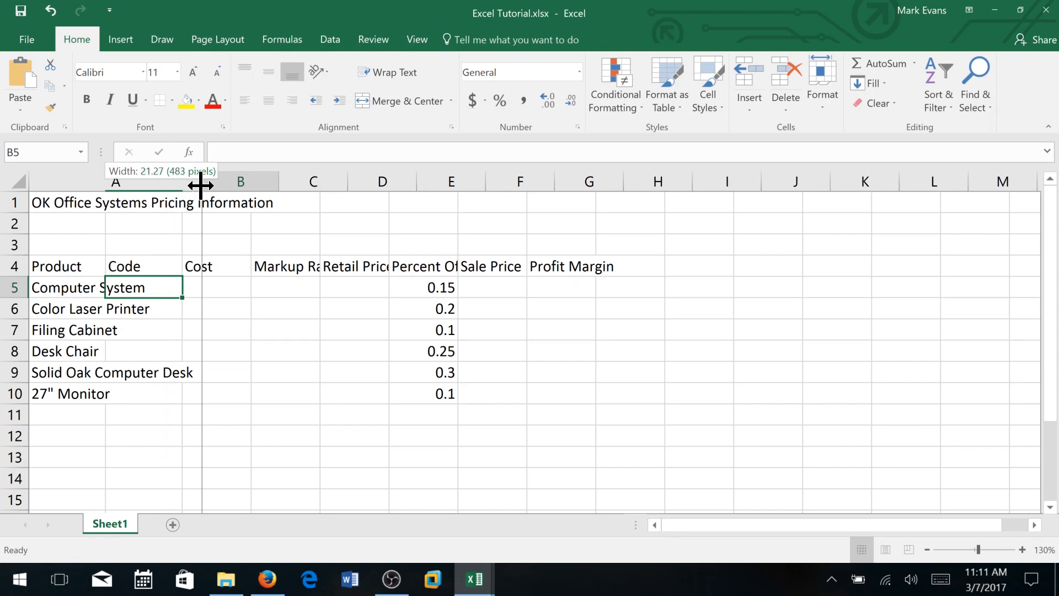
pyautogui.moveTo(201, 187); pyautogui.dragTo(202, 185)
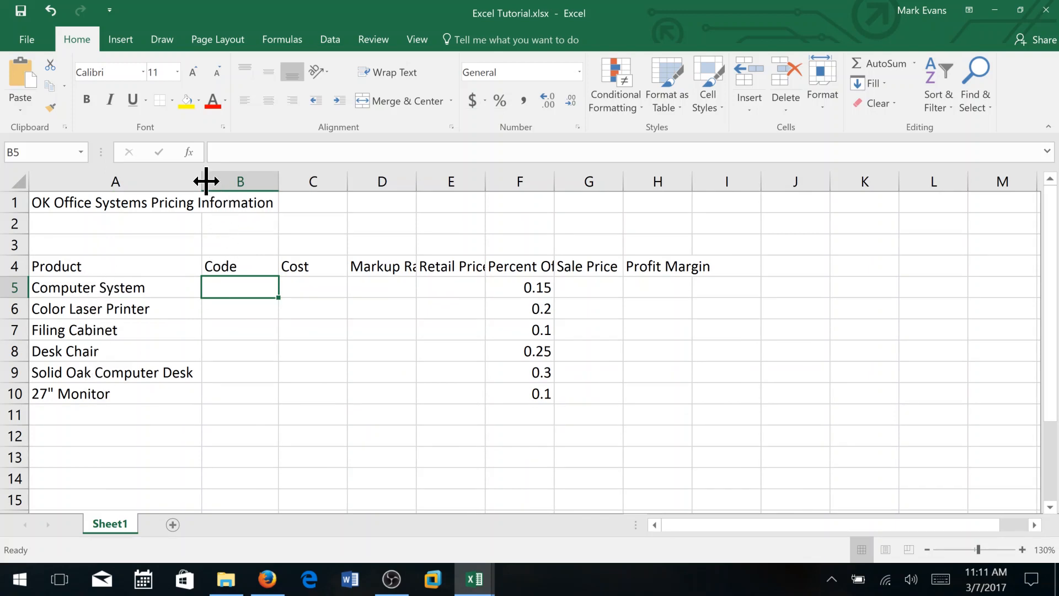
pyautogui.hotkey('ctrl', 'z')
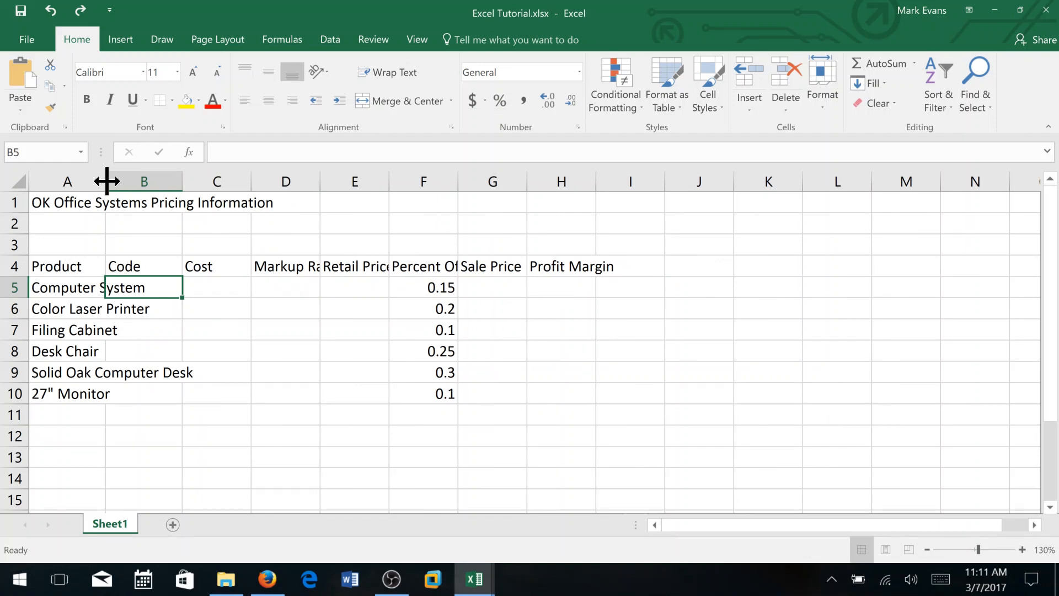
# Widen column A so that the longest product name fits, and save the workbook.
pyautogui.moveTo(107, 181); pyautogui.dragTo(208, 181)
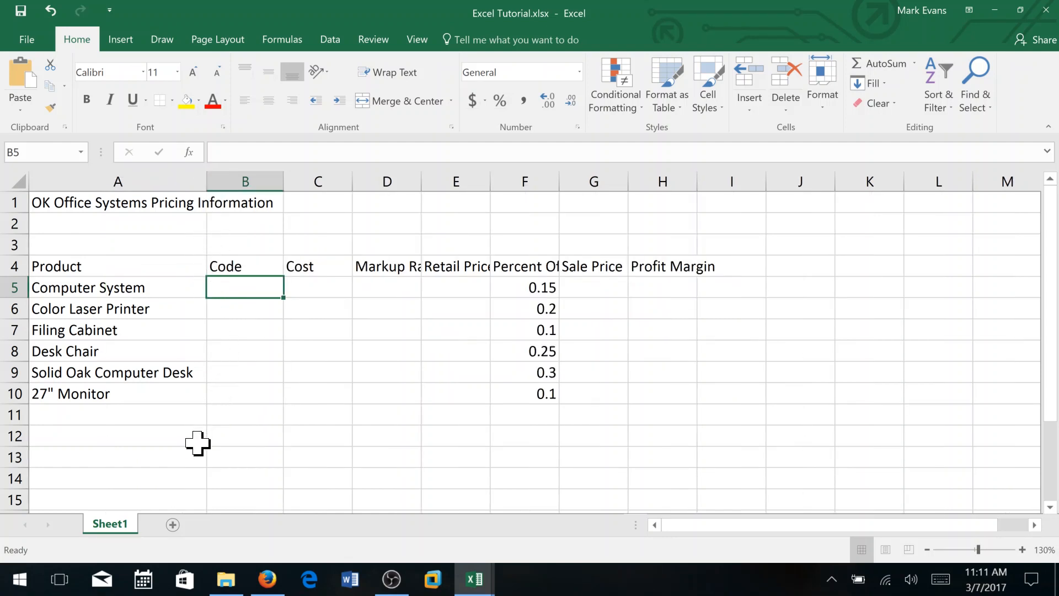
pyautogui.click(21, 11)
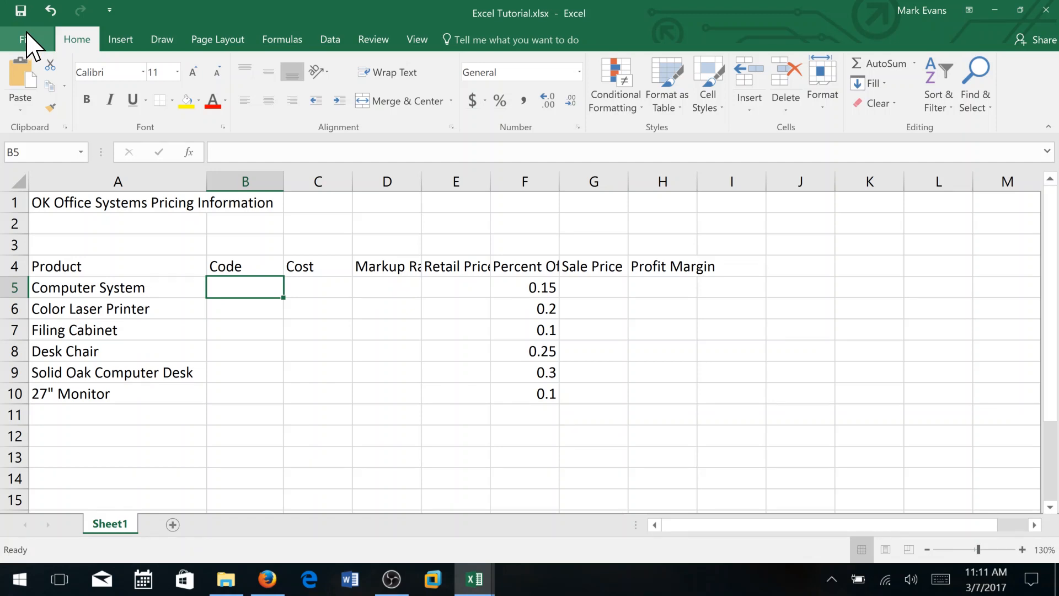
pyautogui.click(27, 34)
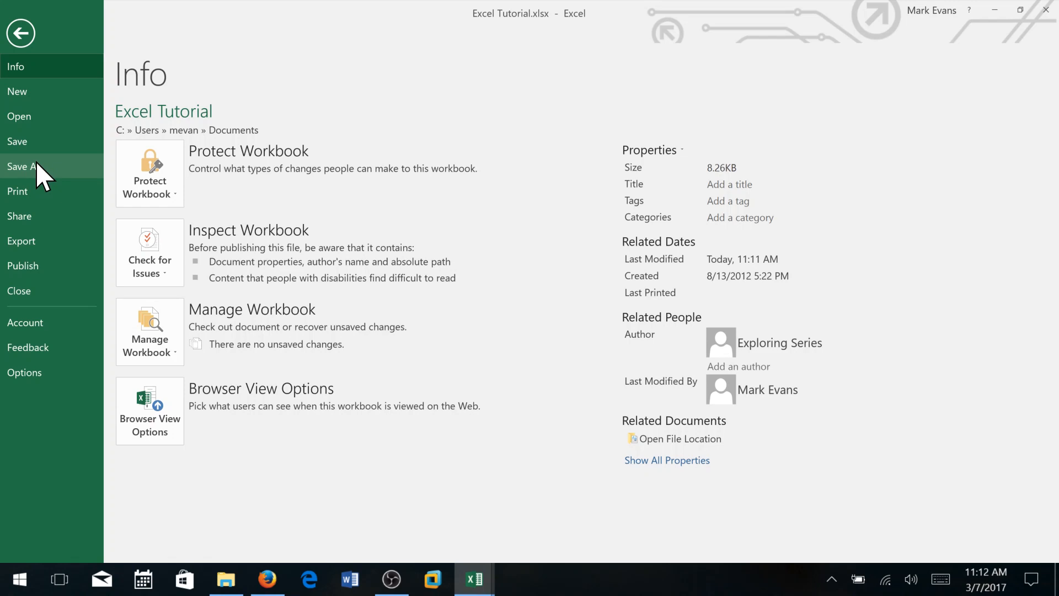
pyautogui.click(20, 33)
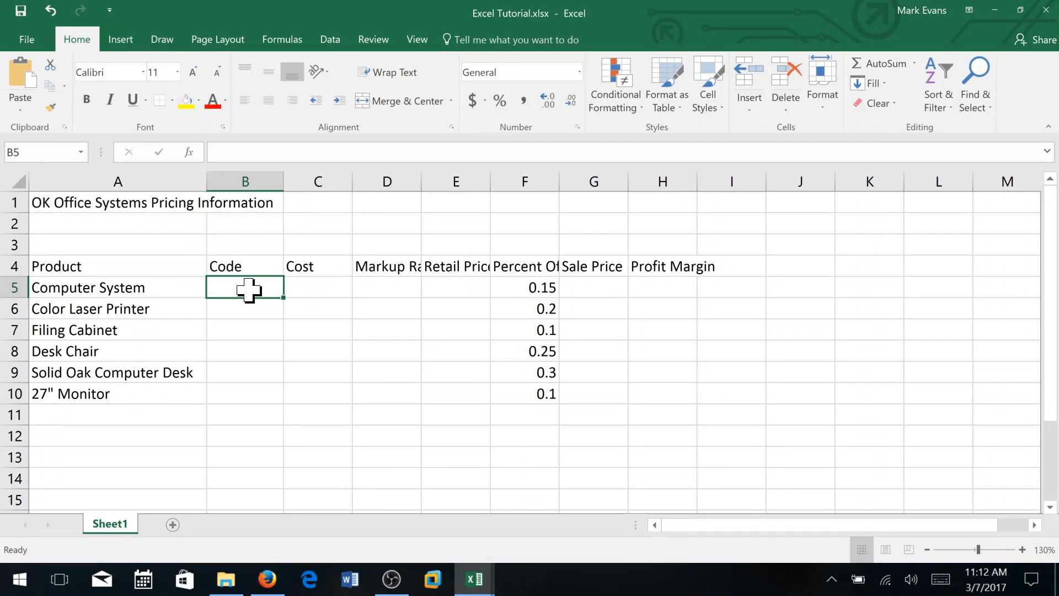
# Enter code 101 in B5 and fill it down to B10 as a series for the six products.
pyautogui.write('101')
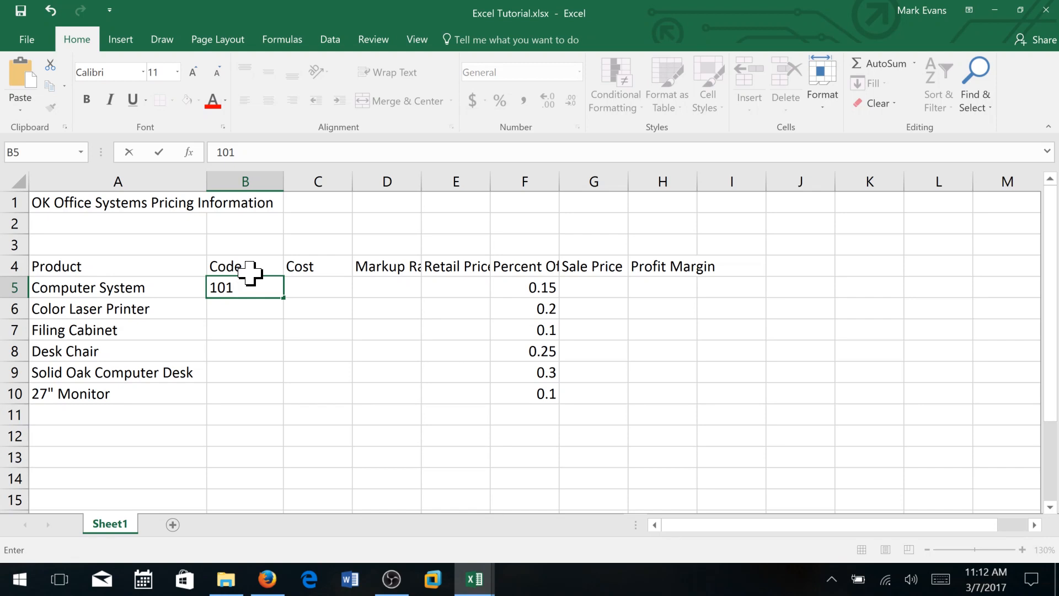
pyautogui.hotkey('ctrl', 'Return')
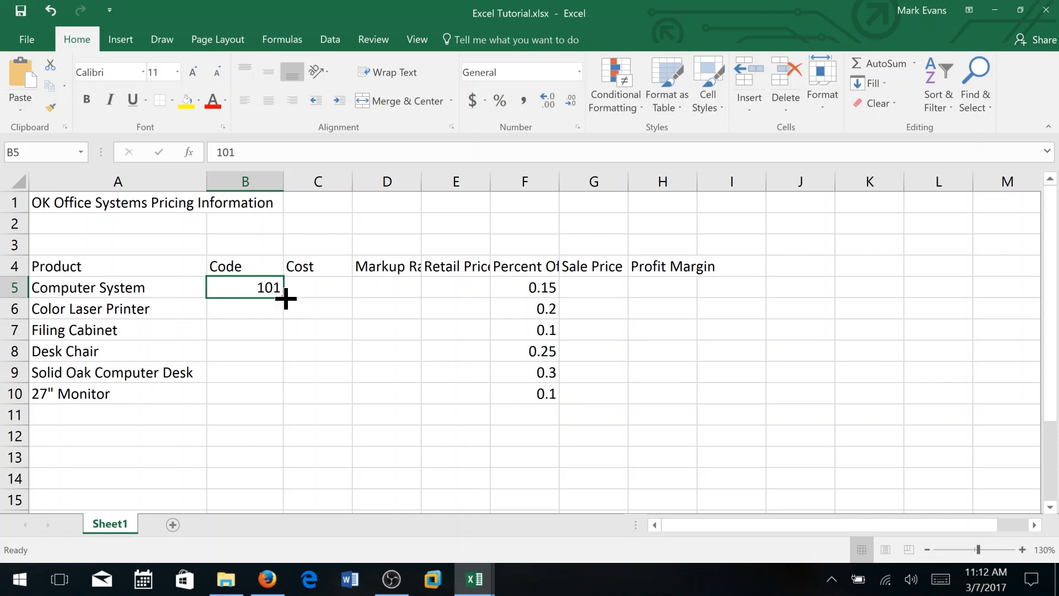
pyautogui.moveTo(286, 299); pyautogui.dragTo(284, 404)
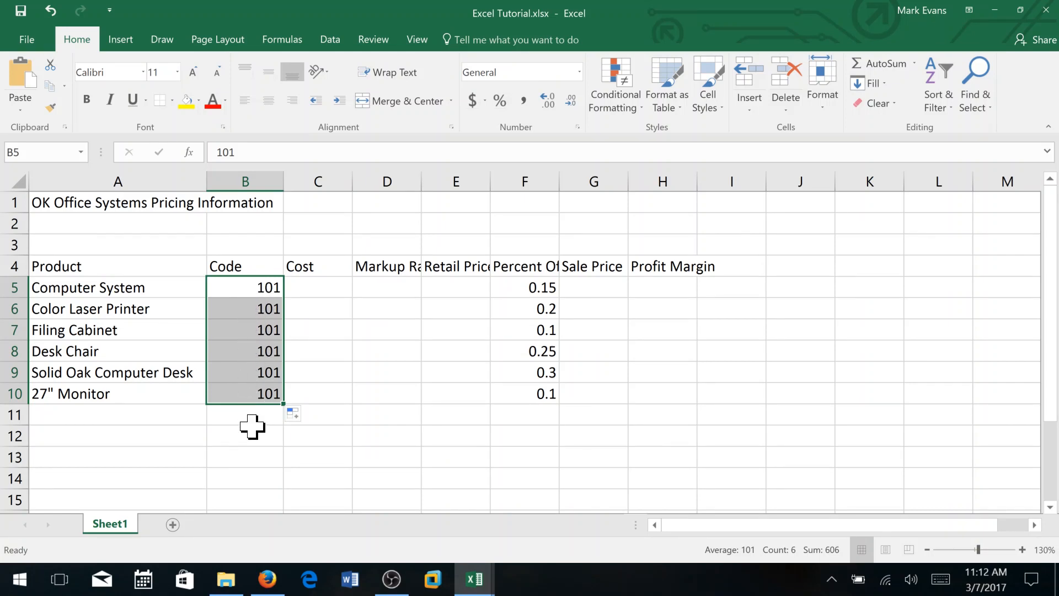
pyautogui.click(308, 415)
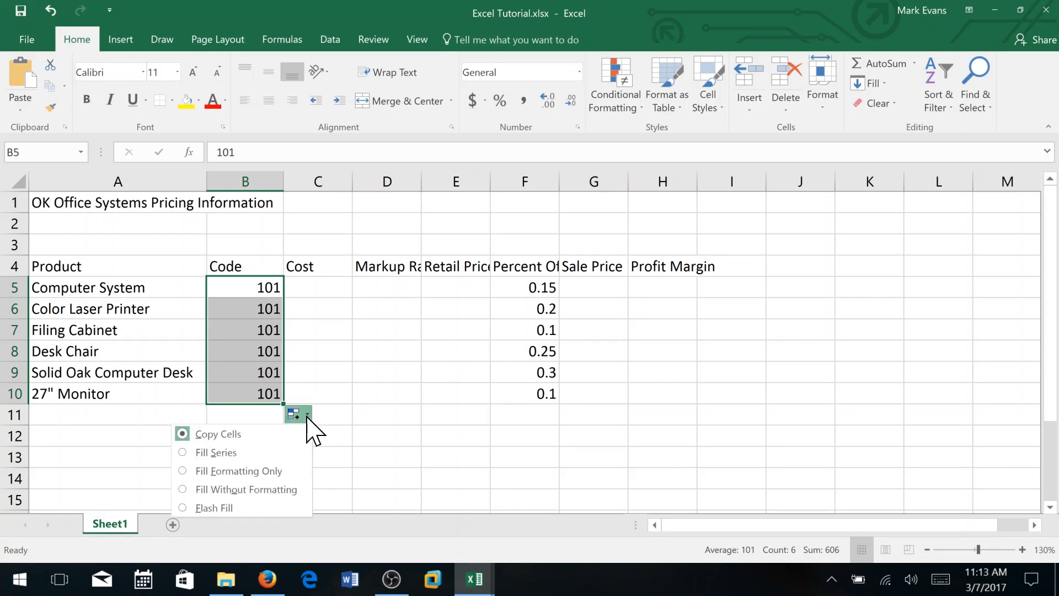
pyautogui.click(186, 454)
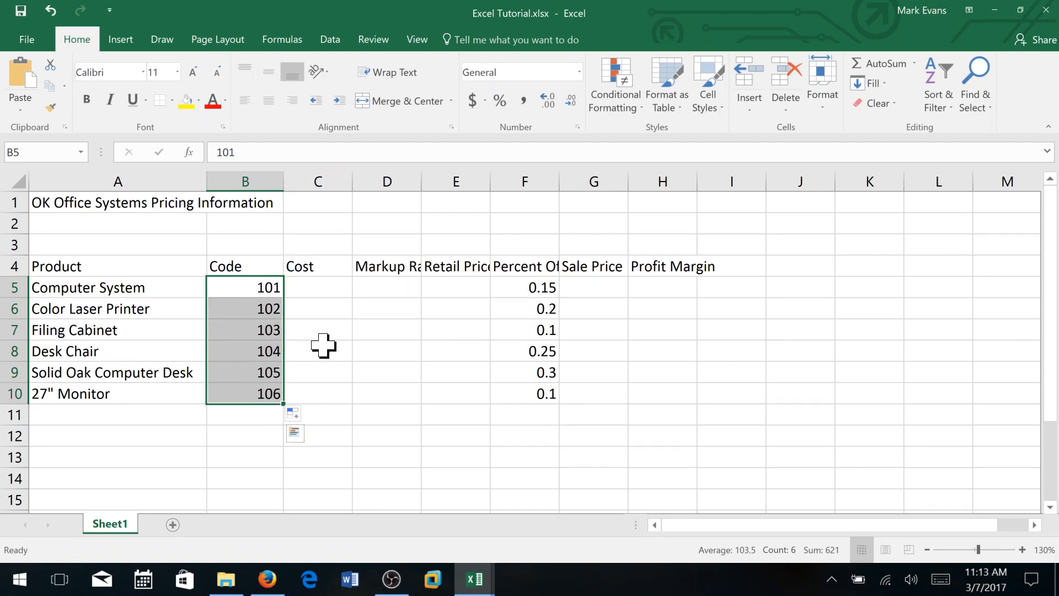
# Enter the costs 400 for the Computer System in C5 and 457.70 for the Color Laser Printer in C6.
pyautogui.click(322, 293)
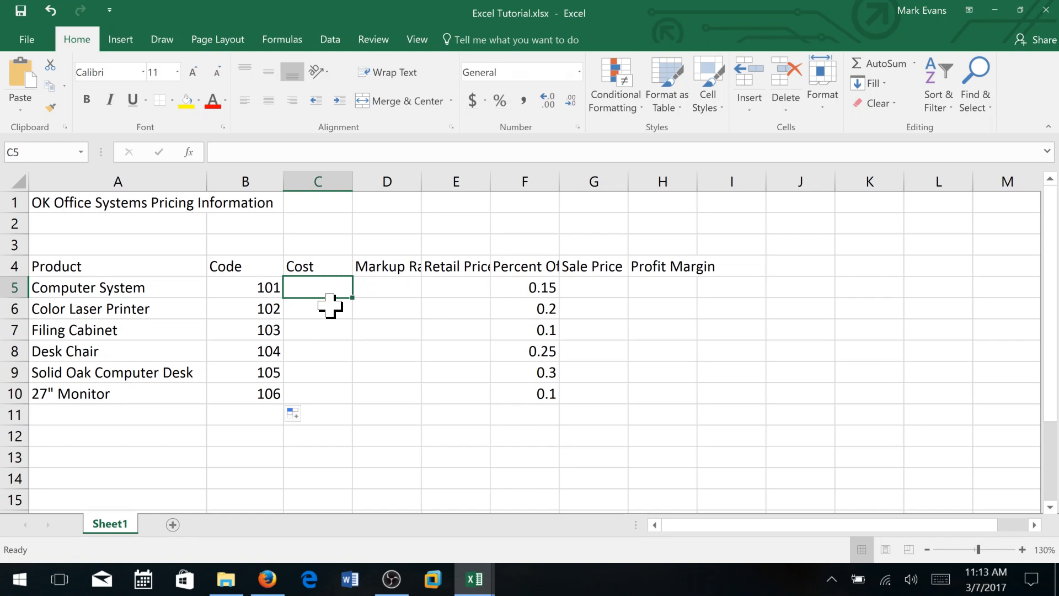
pyautogui.write('400')
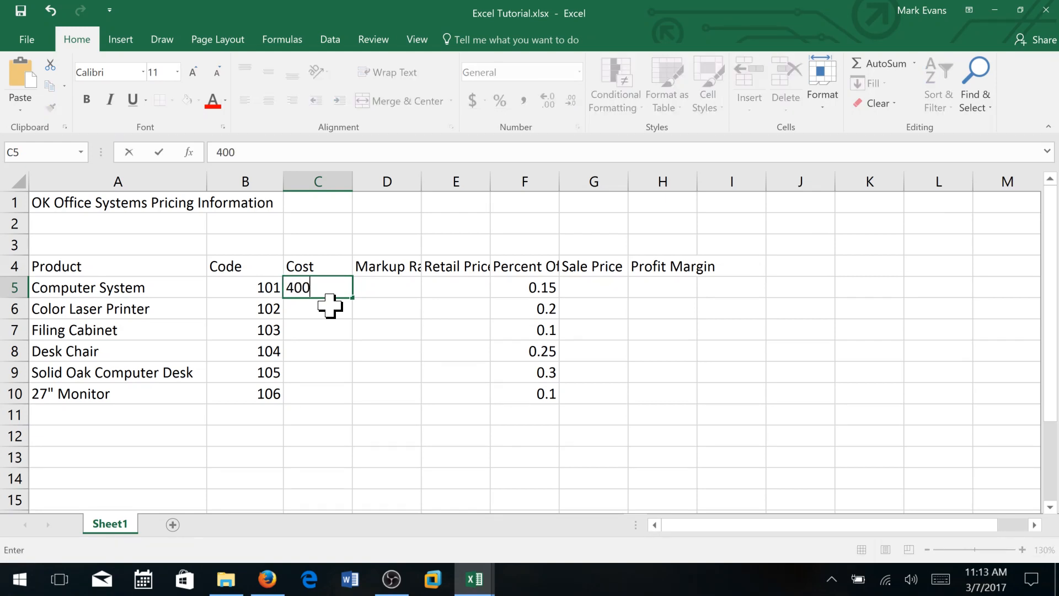
pyautogui.press('Return')
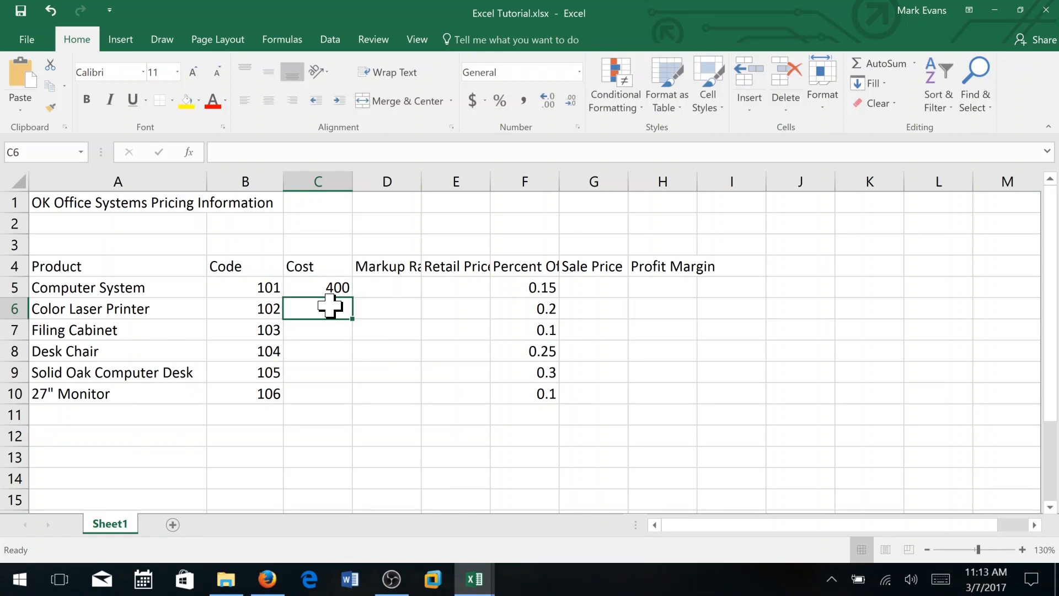
pyautogui.write('45')
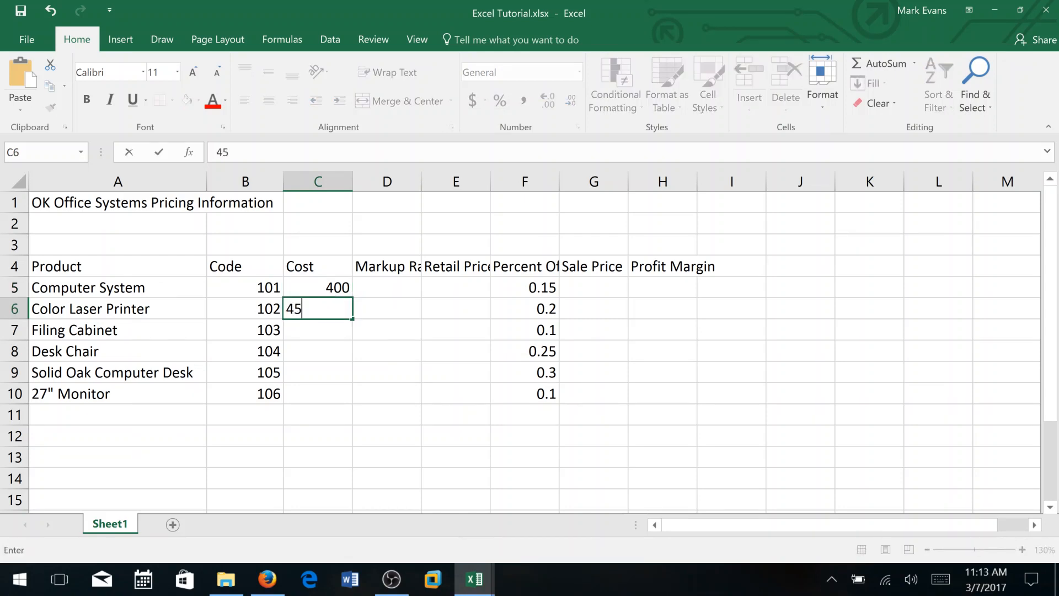
pyautogui.write('7.70')
pyautogui.press('Return')
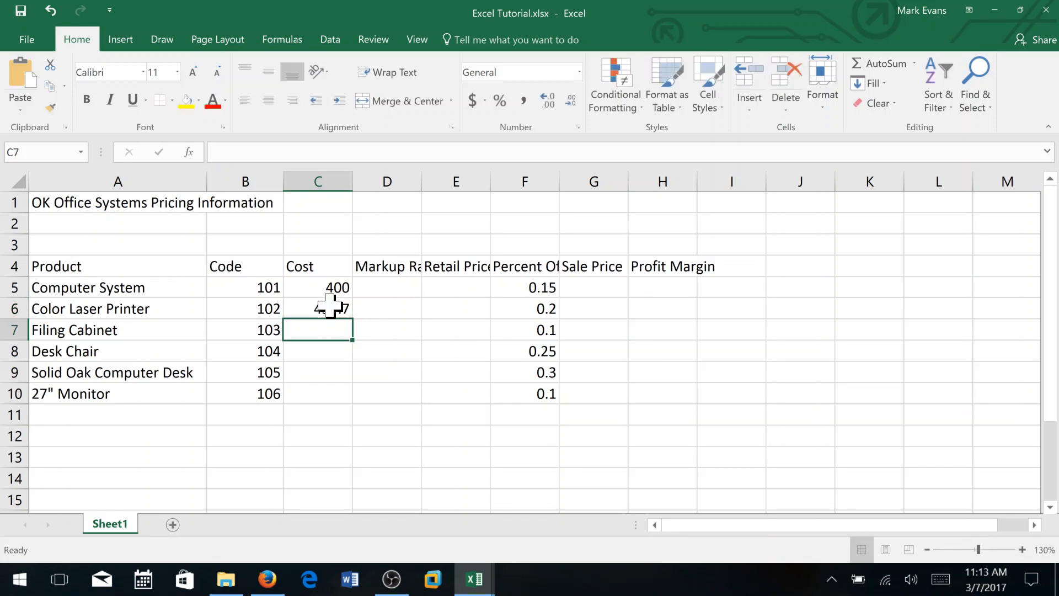
# Enter the costs 68.75 for the Filing Cabinet, 75 for the Desk Chair, 700 for the Solid Oak Computer Desk and 195 for the 27" Monitor in C7:C10.
pyautogui.write('68.75')
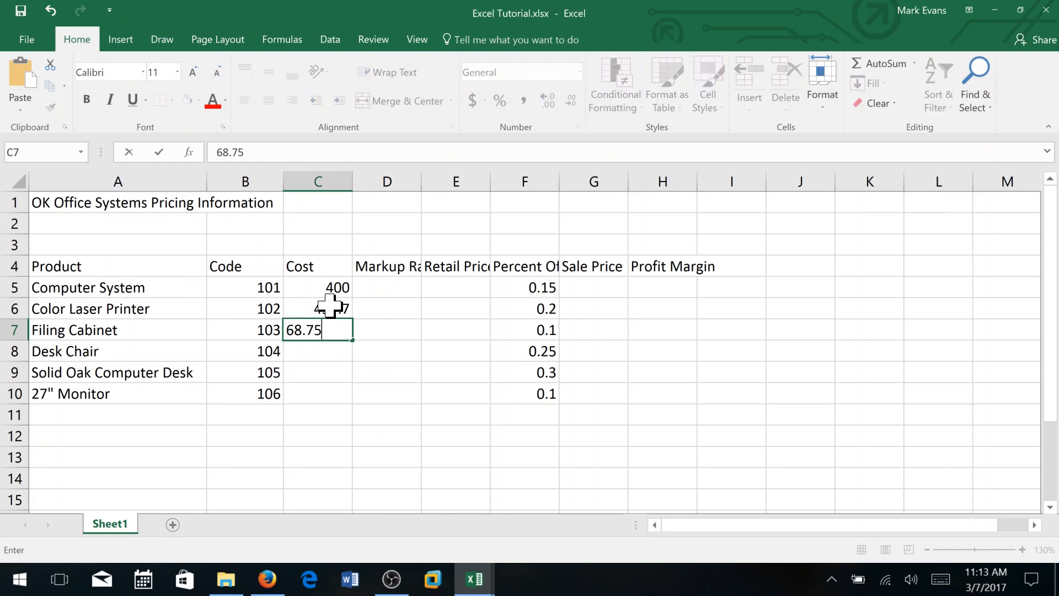
pyautogui.press('Return')
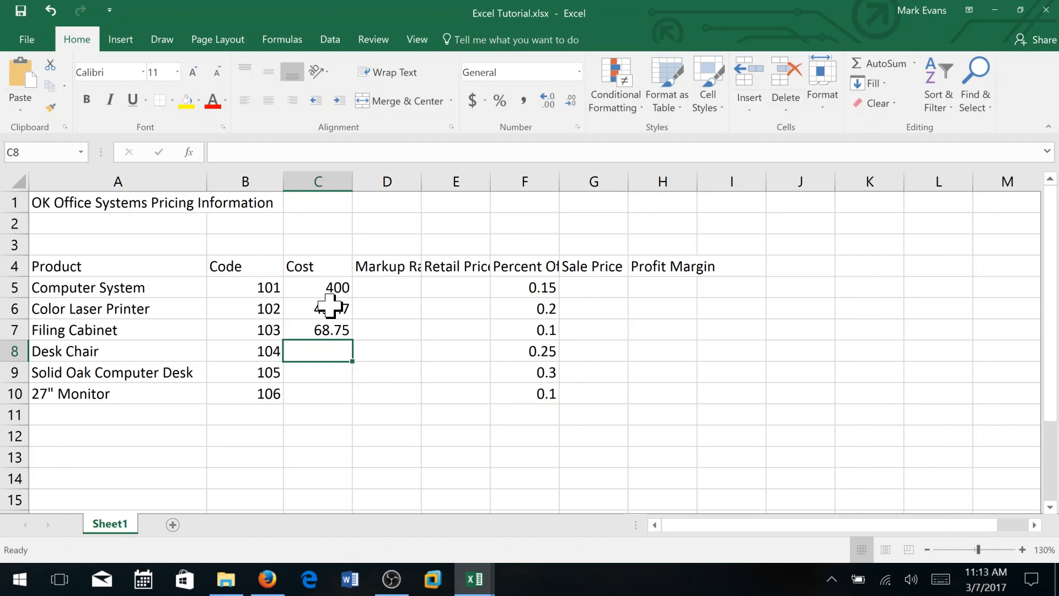
pyautogui.write('75')
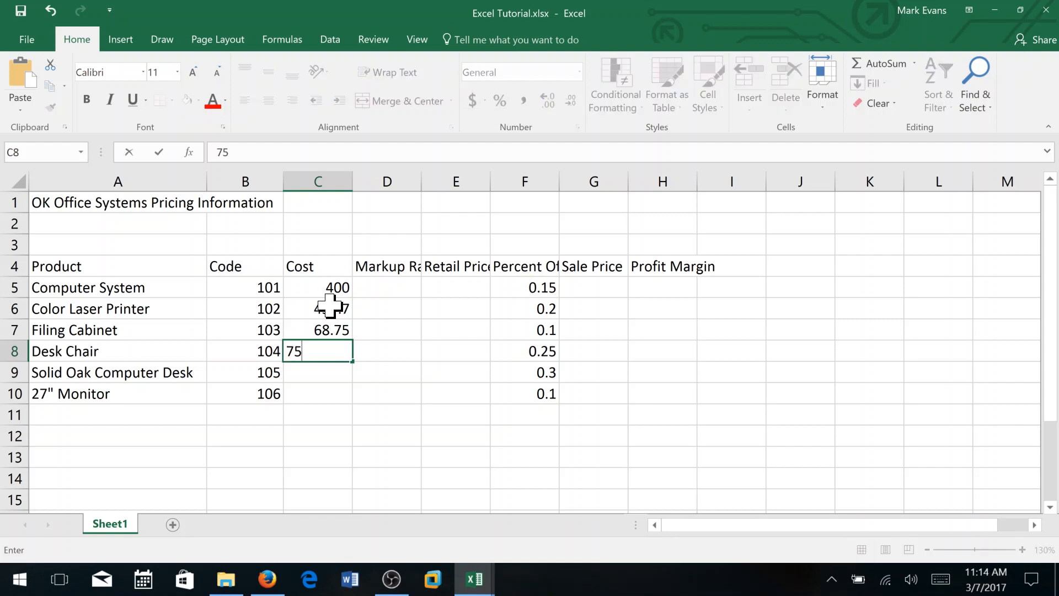
pyautogui.press('Return')
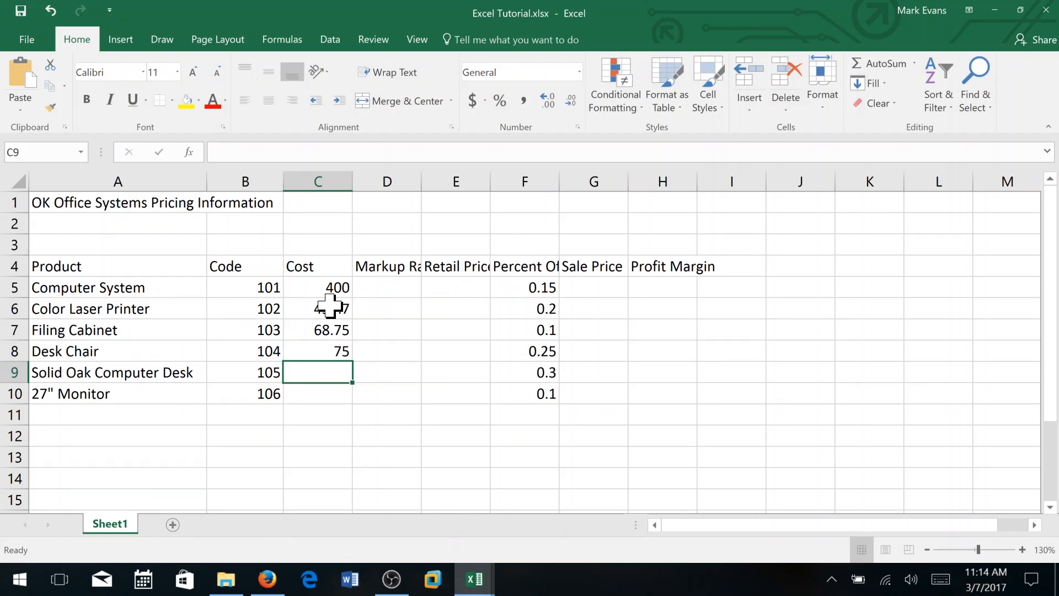
pyautogui.write('700')
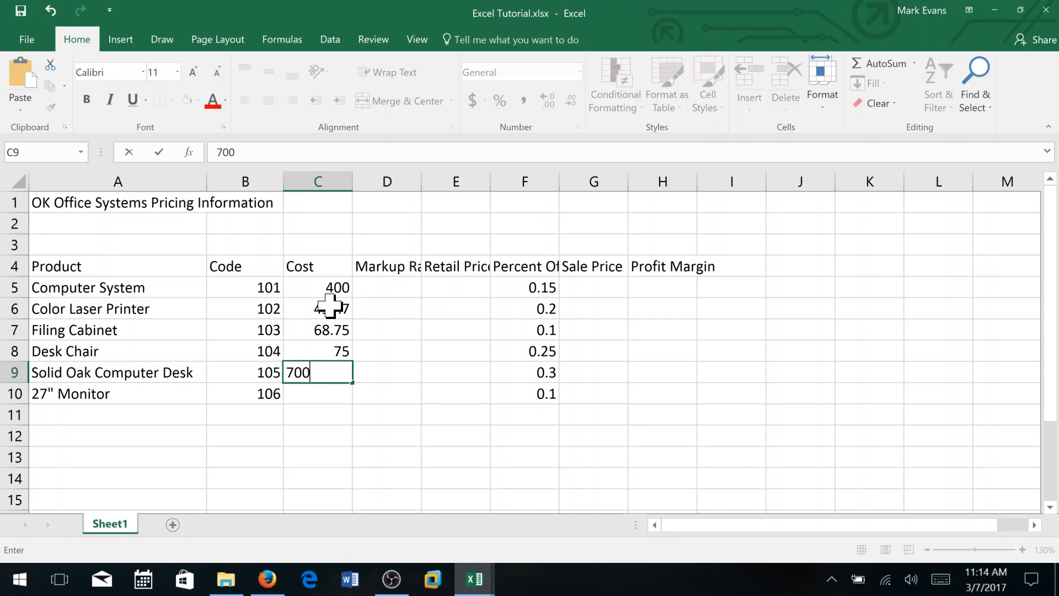
pyautogui.press('Return')
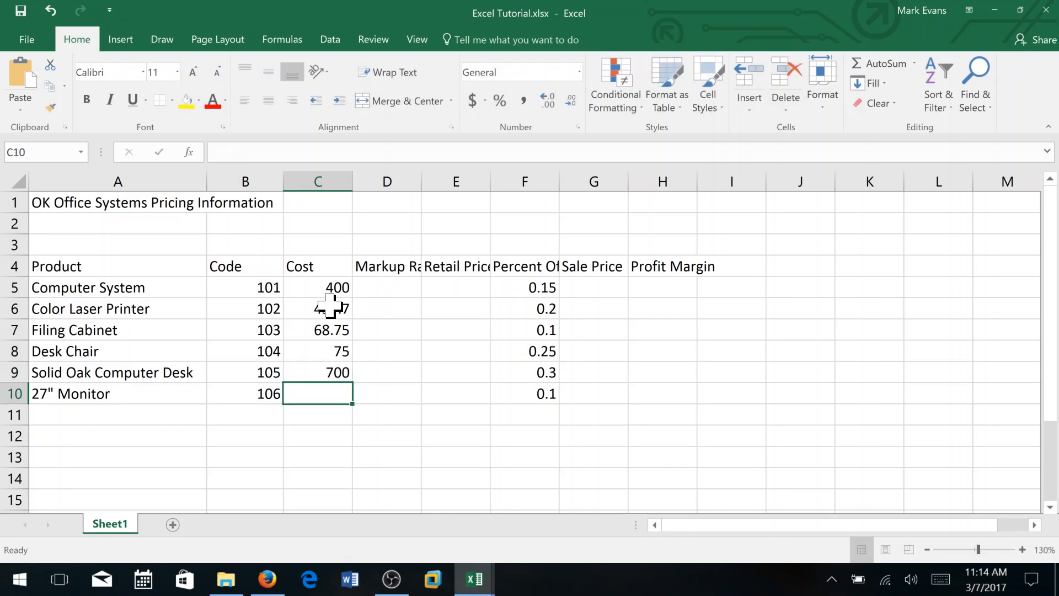
pyautogui.write('195')
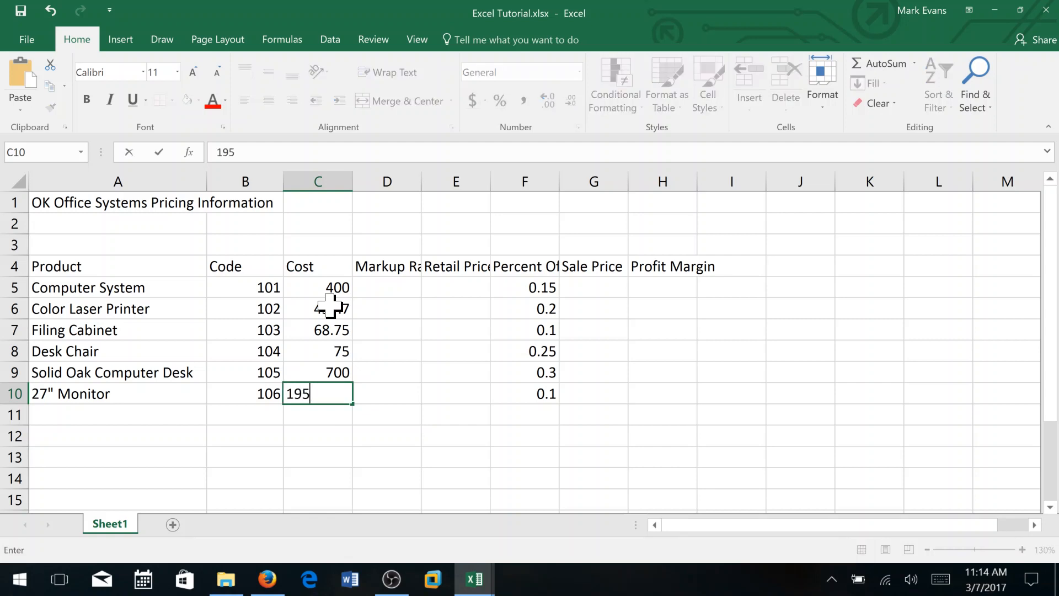
pyautogui.press('Return')
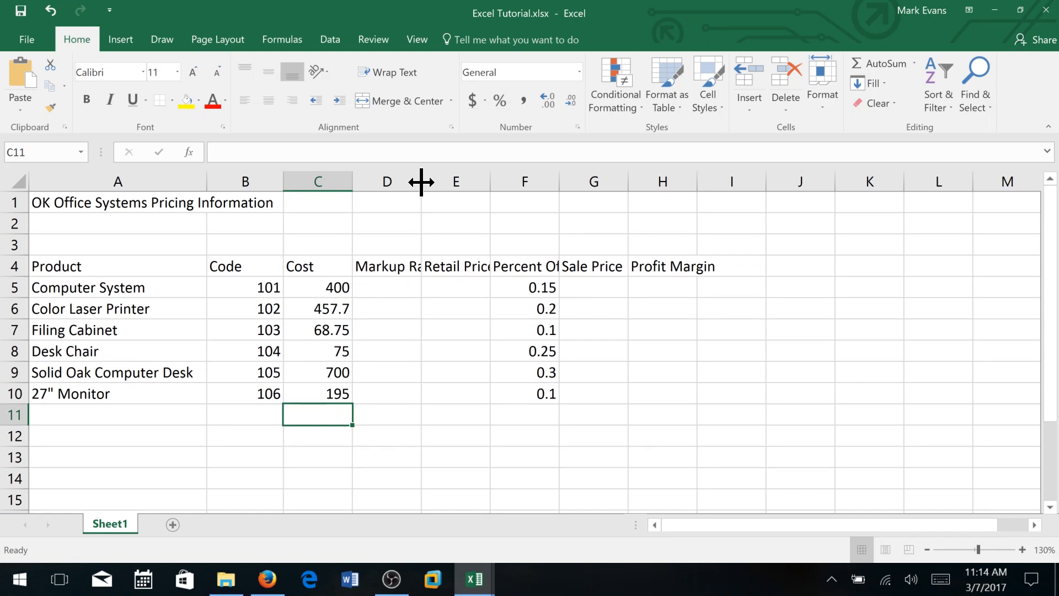
# Auto-fit columns D, E, F and H to the width of their headings.
pyautogui.doubleClick(421, 182)
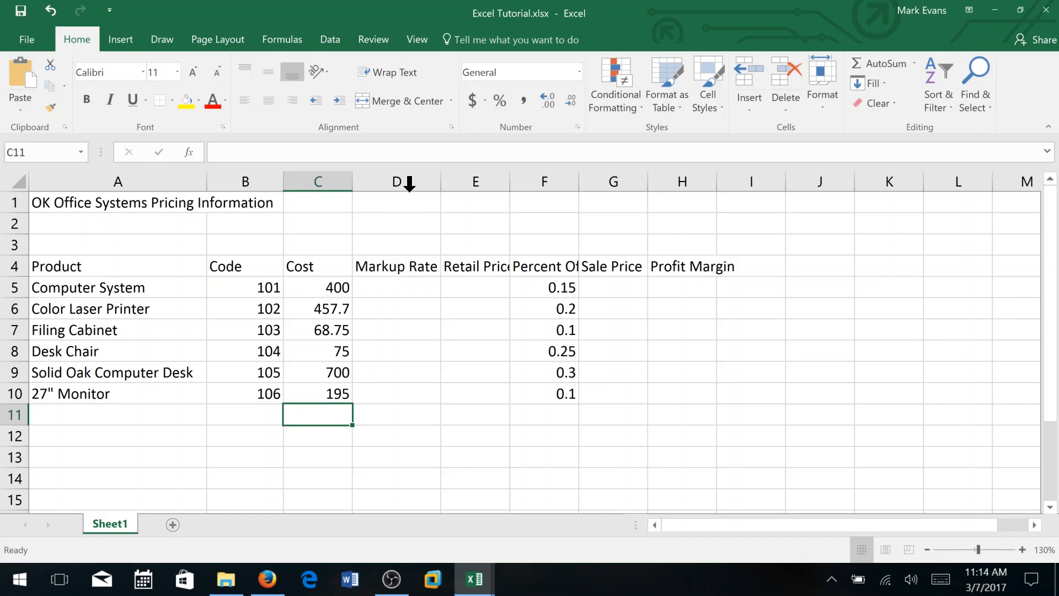
pyautogui.doubleClick(510, 182)
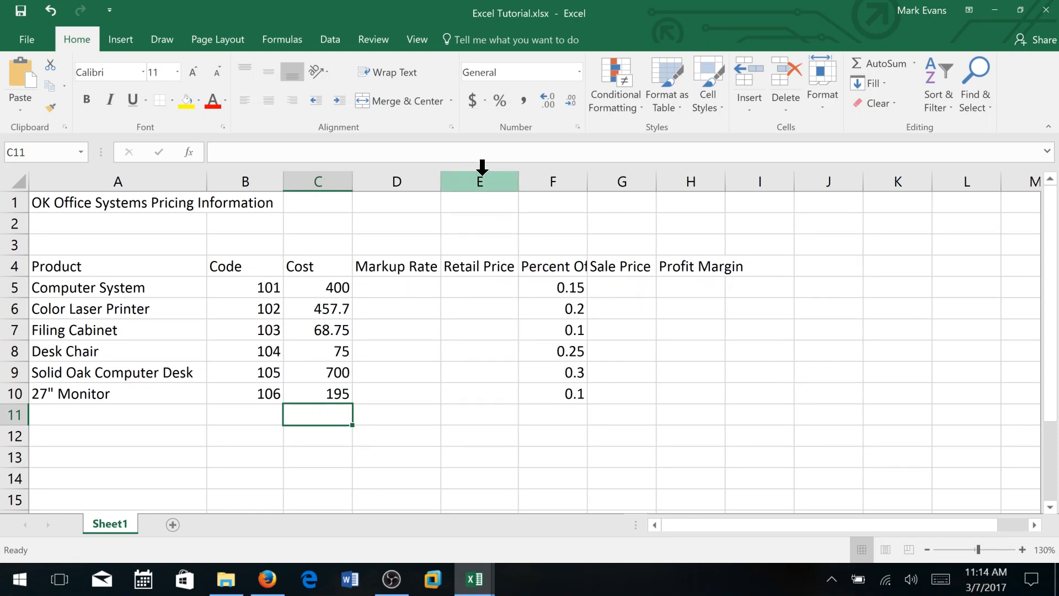
pyautogui.doubleClick(587, 180)
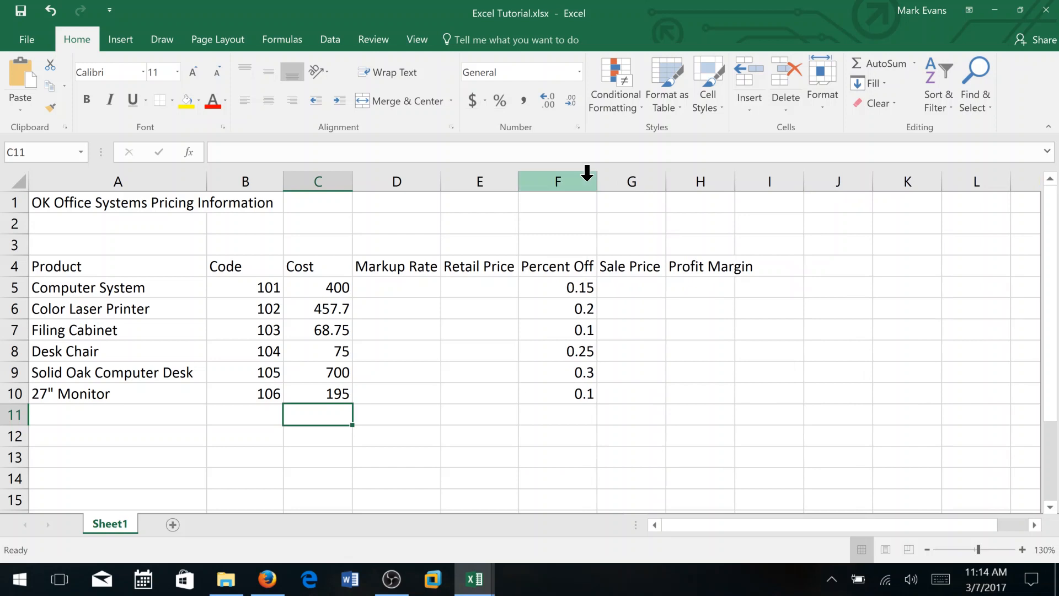
pyautogui.doubleClick(737, 182)
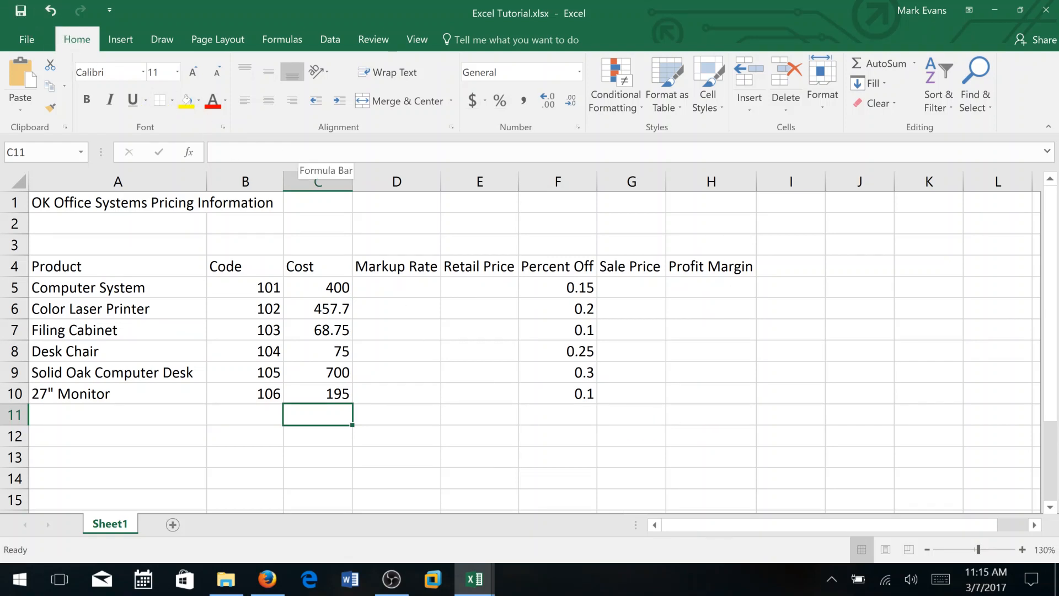
# Enter the markup rates .5 for the Computer System, .75 for the Color Laser Printer and .905 for the Filing Cabinet in D5:D7.
pyautogui.click(410, 285)
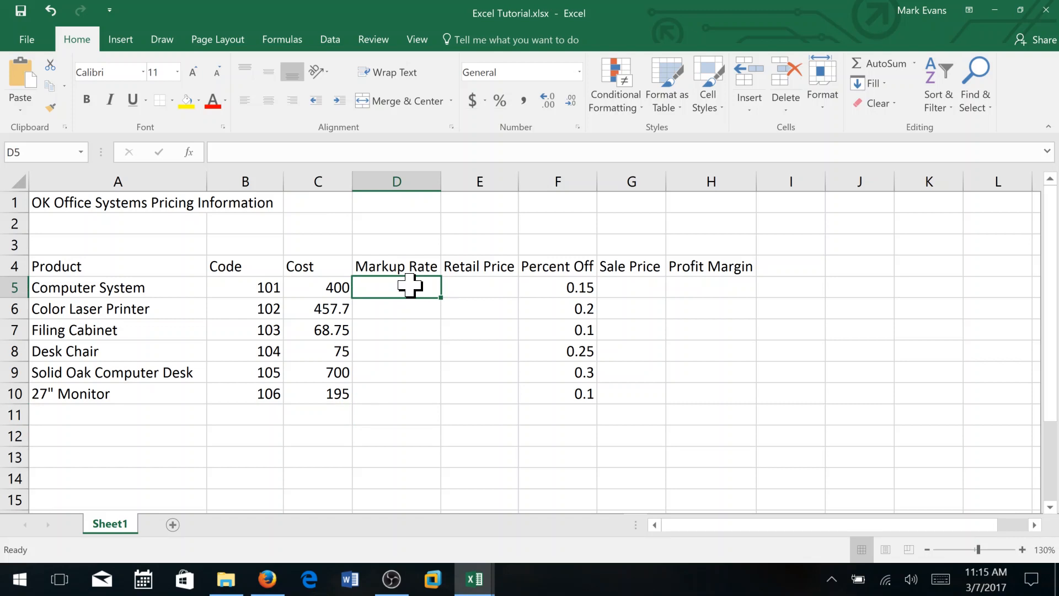
pyautogui.write('.5')
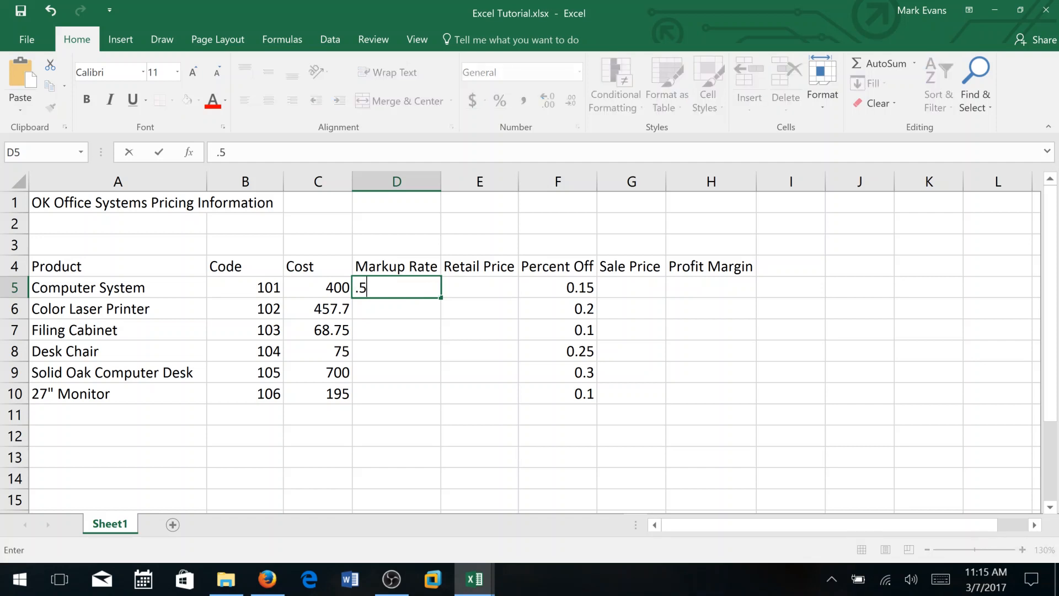
pyautogui.press('Return')
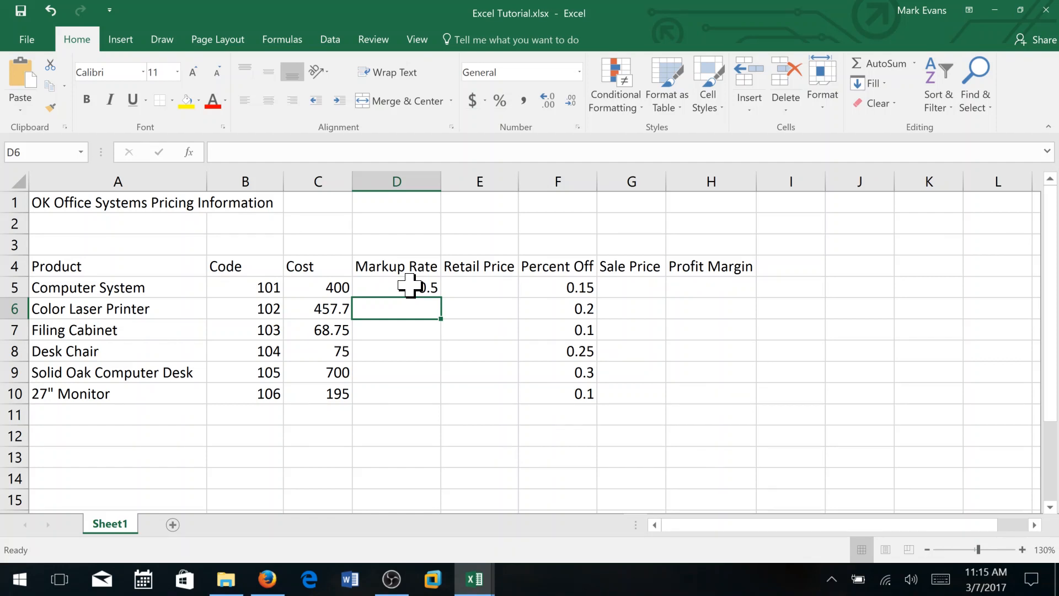
pyautogui.write('.75')
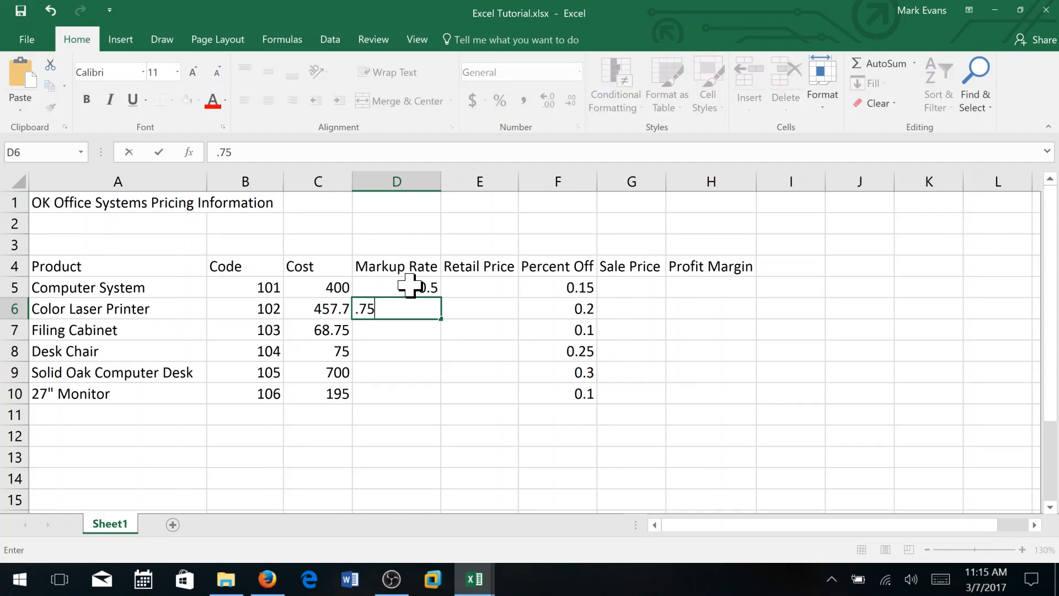
pyautogui.press('Return')
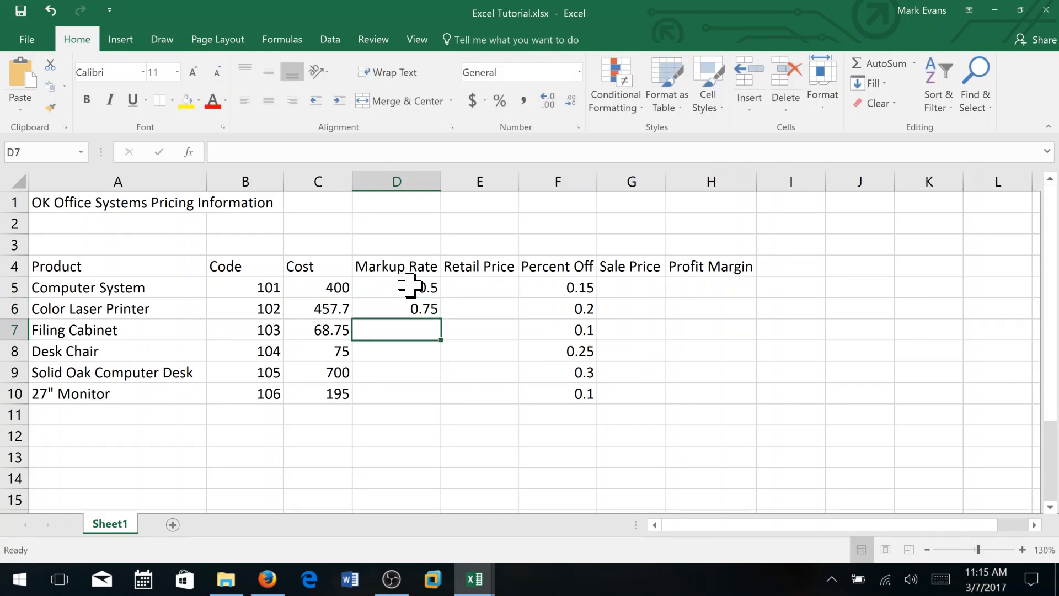
pyautogui.write('.905')
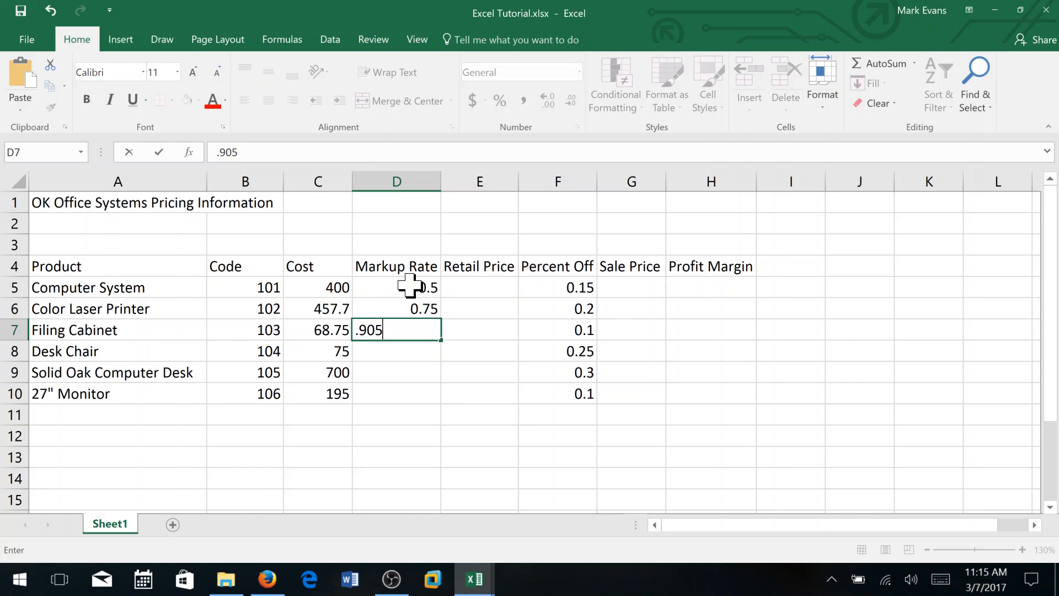
pyautogui.press('Return')
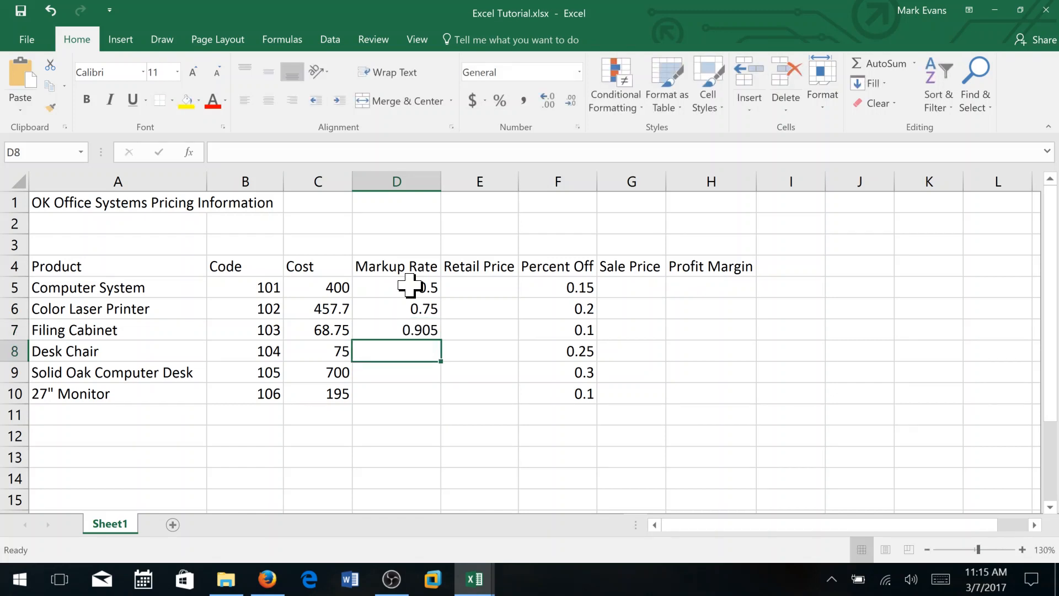
# Enter the markup rates 1 for the Desk Chair, 1.857 for the Solid Oak Computer Desk and 0.835 for the 27" Monitor in D8:D10.
pyautogui.write('1')
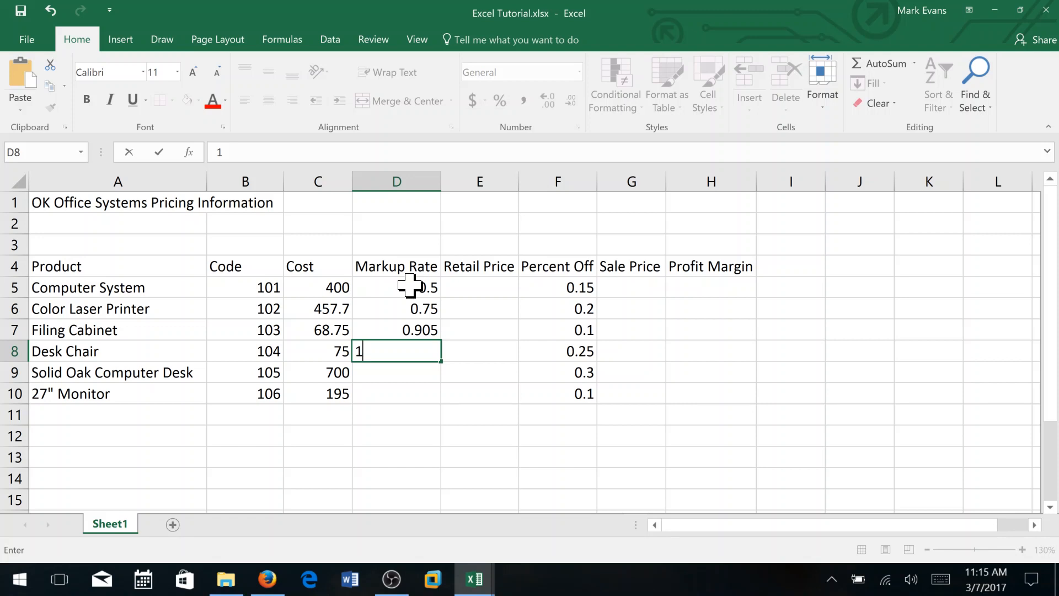
pyautogui.press('Return')
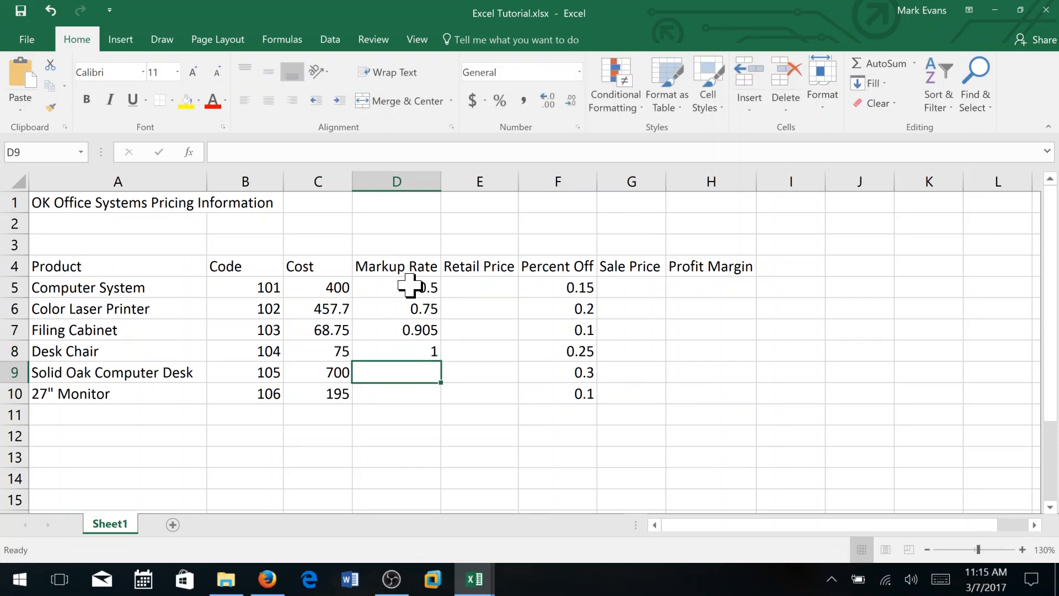
pyautogui.write('1.')
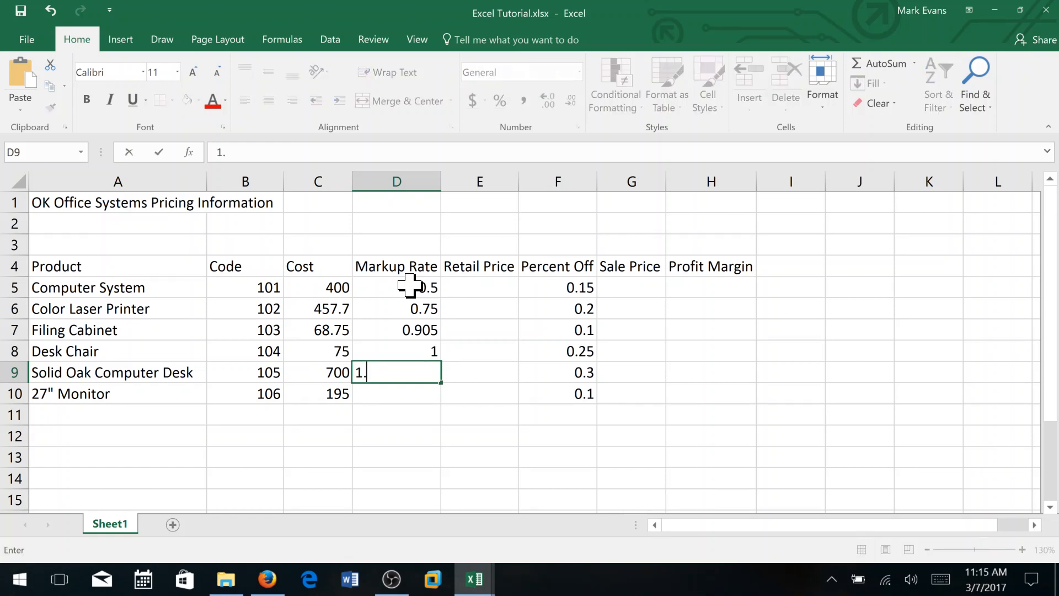
pyautogui.write('857')
pyautogui.press('Return')
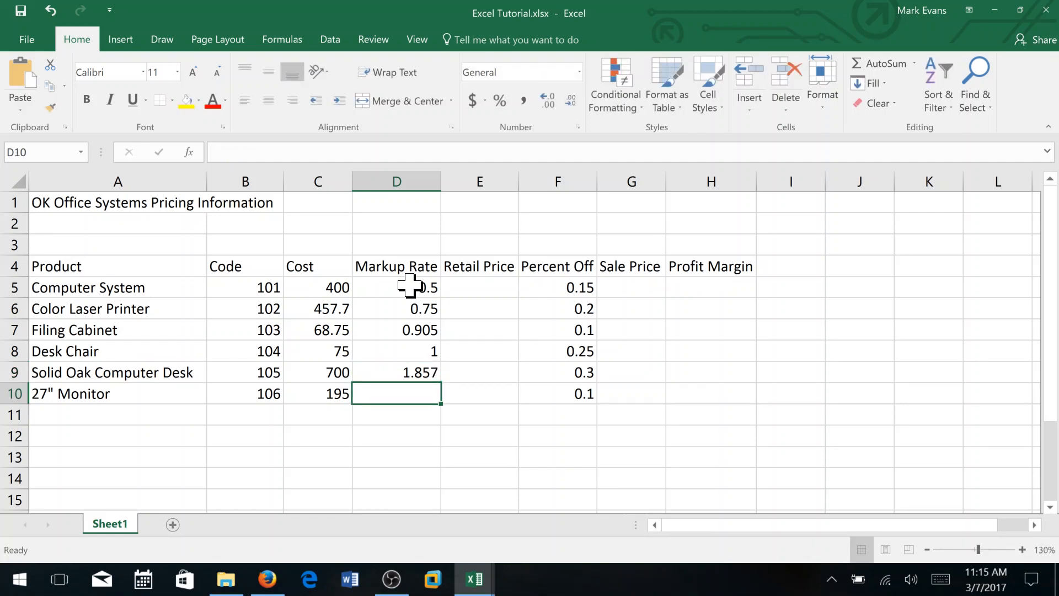
pyautogui.write('0')
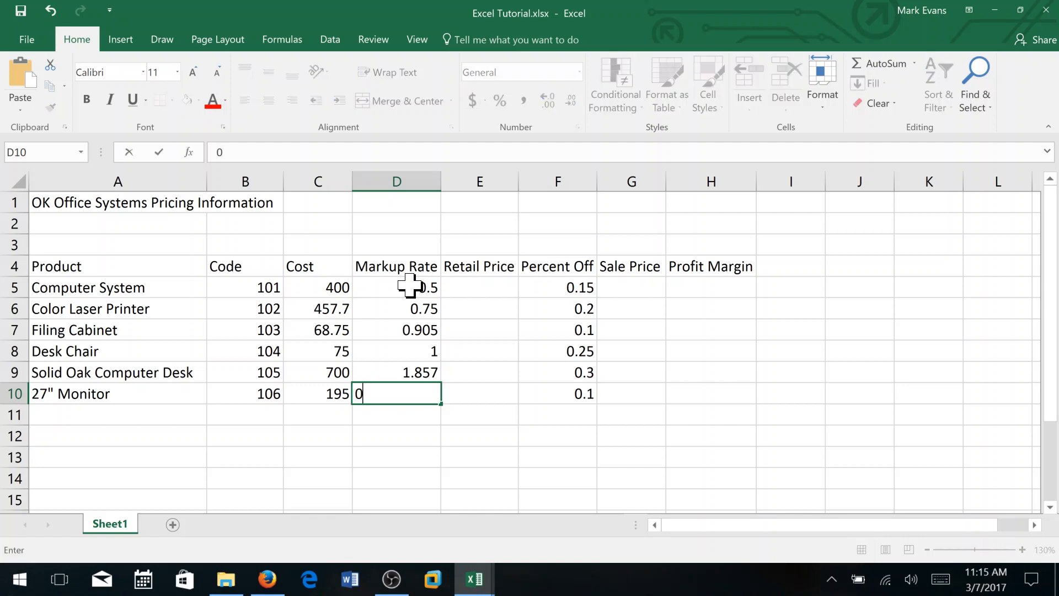
pyautogui.write('.835')
pyautogui.press('Return')
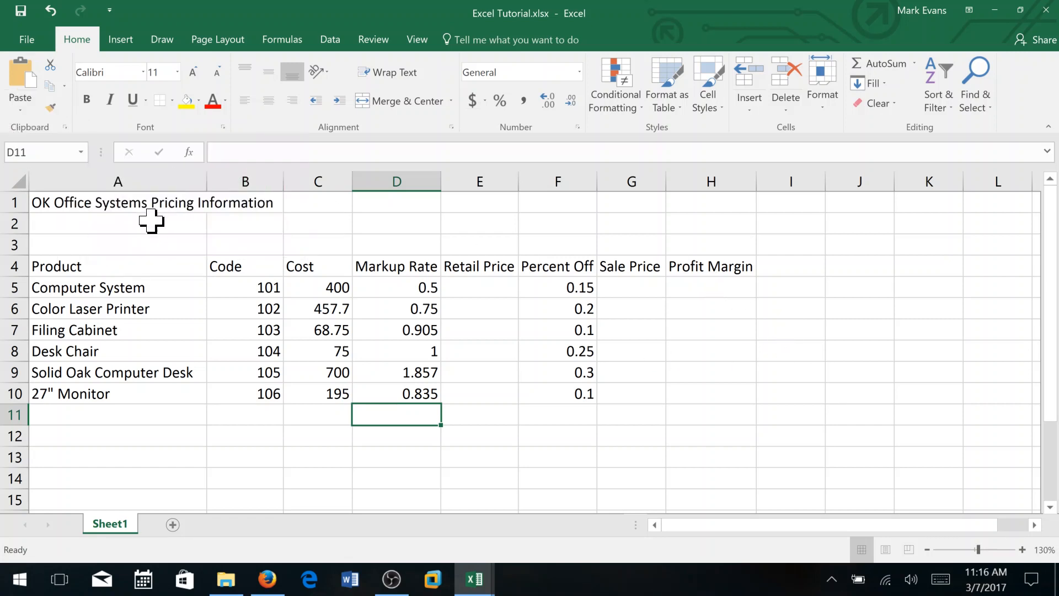
# Enter the date 9/1/2018 in A2 below the worksheet title.
pyautogui.click(151, 221)
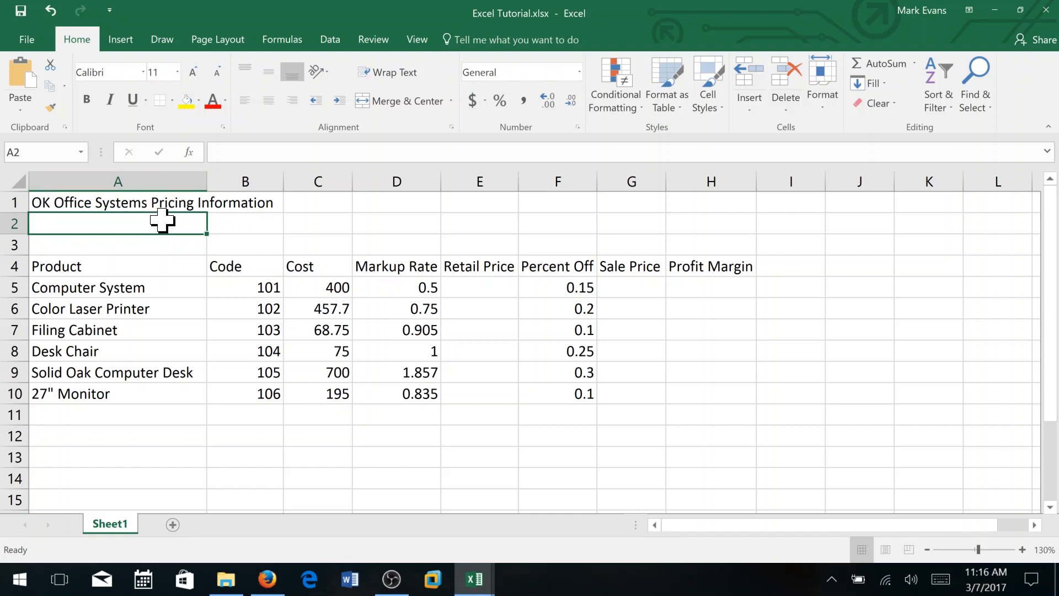
pyautogui.write('9')
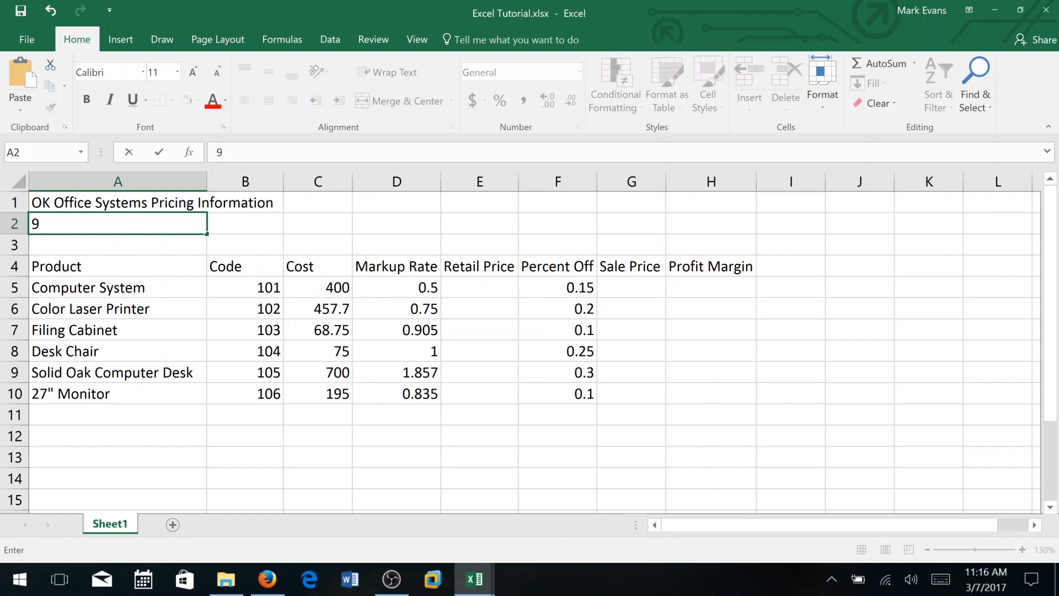
pyautogui.write('/1/2018')
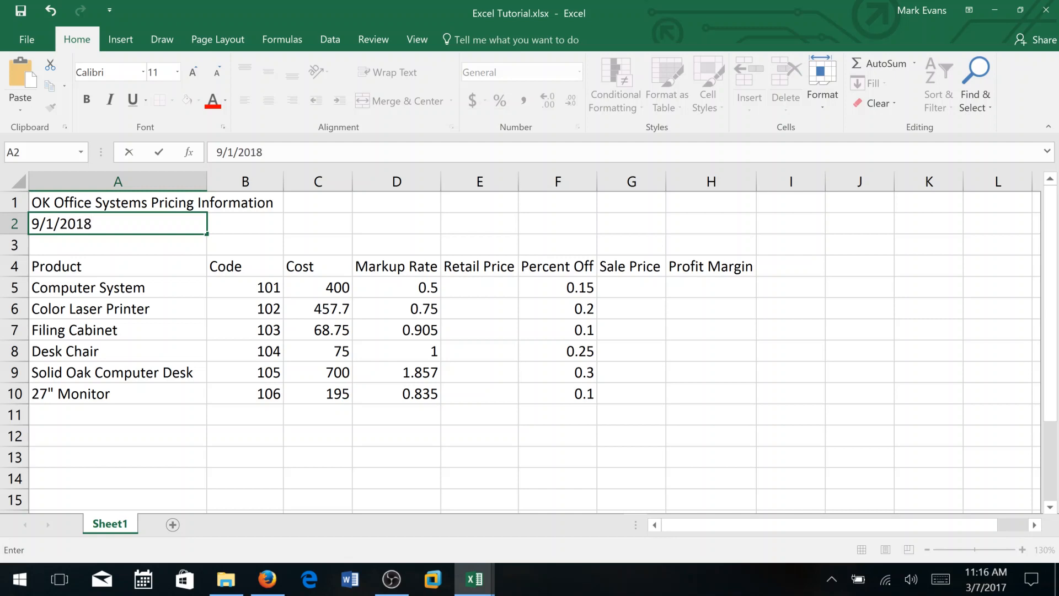
pyautogui.press('Return')
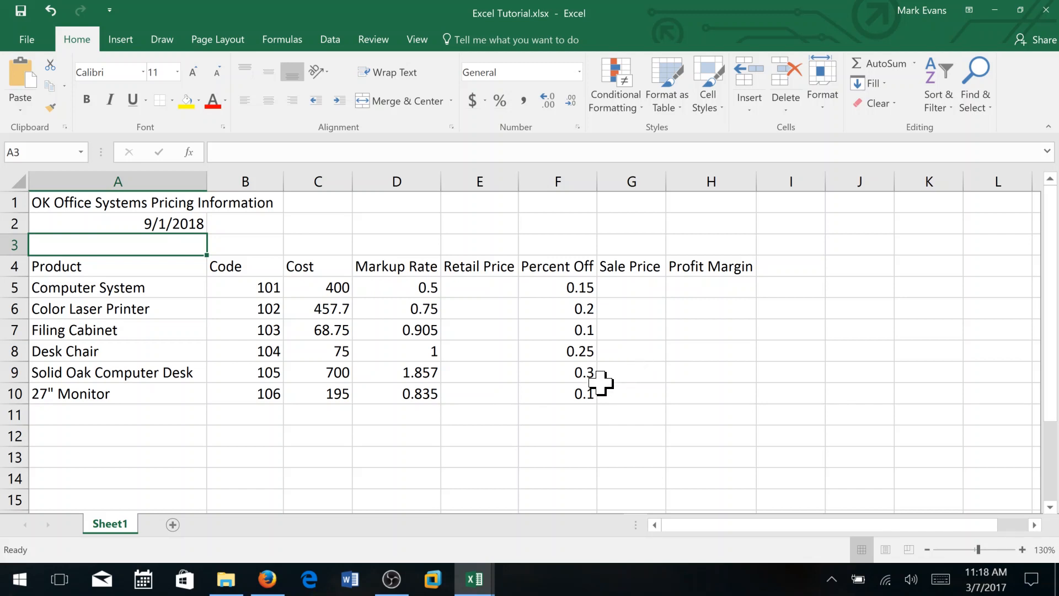
# Enter the retail price formula =C5*(1+D5) for the Computer System in E5 and reselect that cell.
pyautogui.click(486, 288)
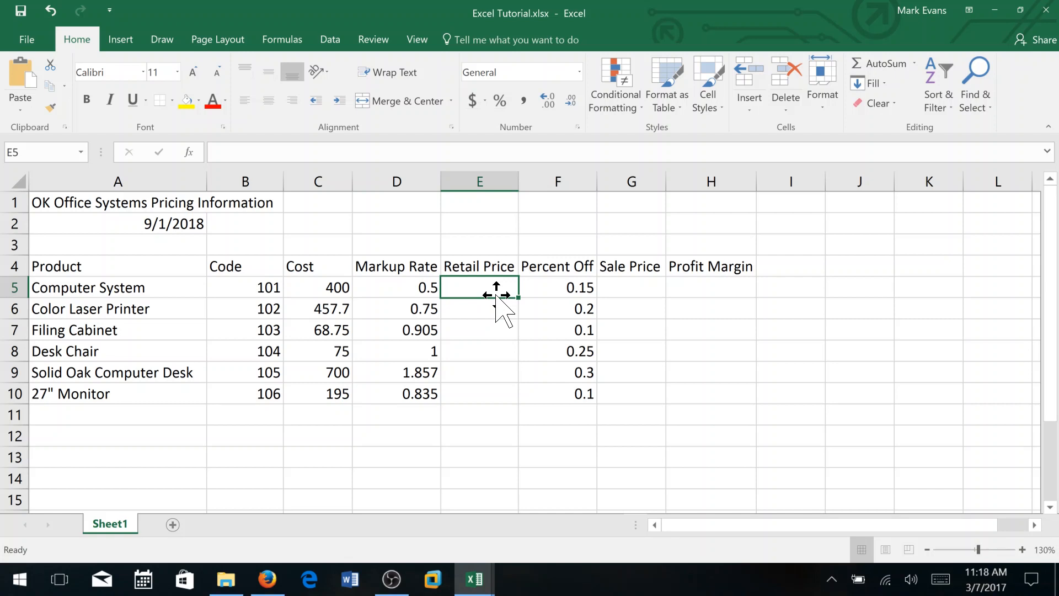
pyautogui.write('=')
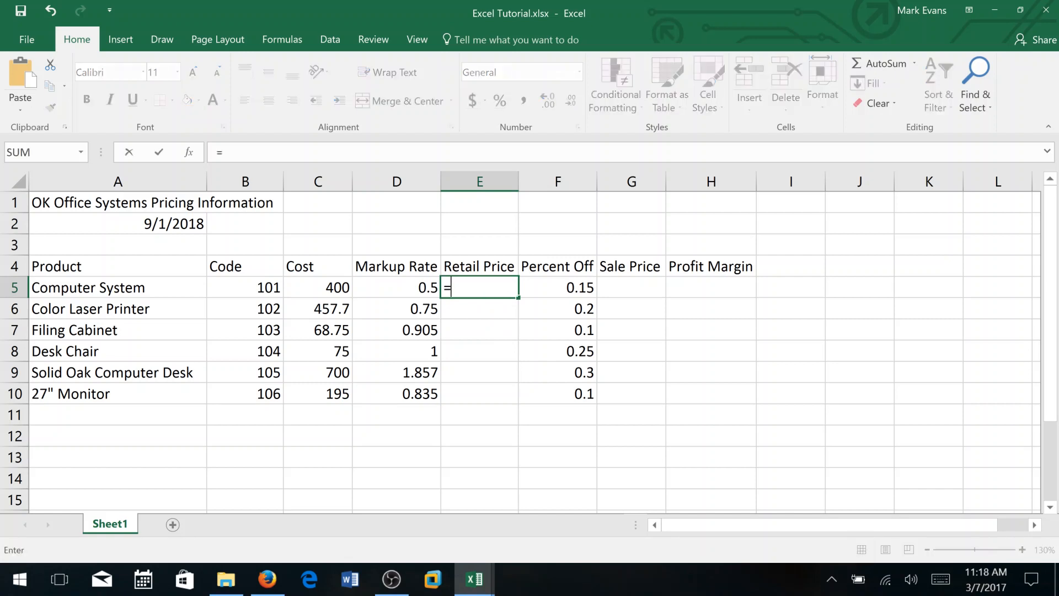
pyautogui.write('C5')
pyautogui.press('BackSpace')
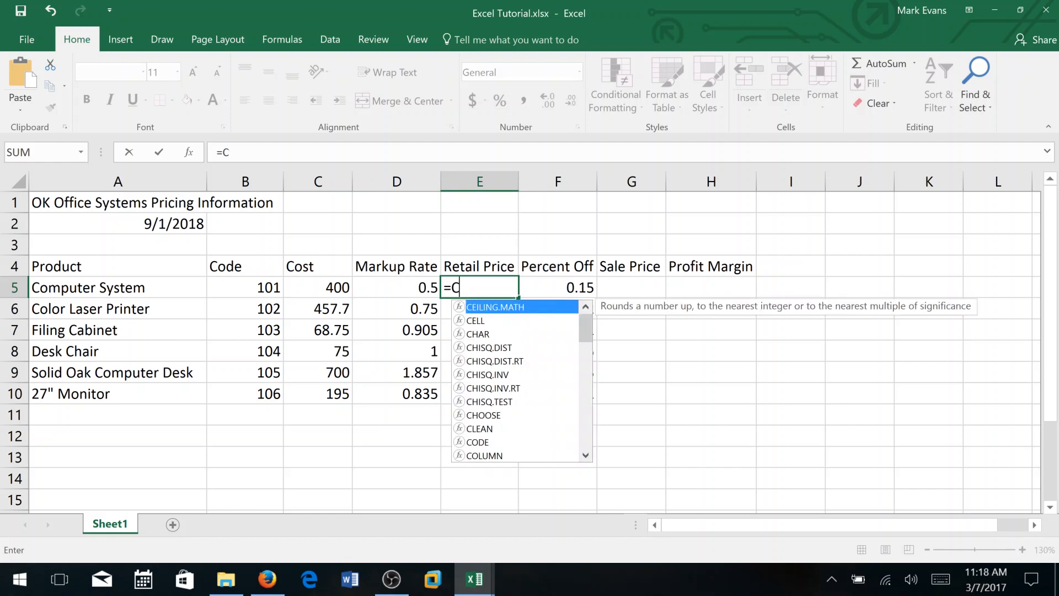
pyautogui.write('5*')
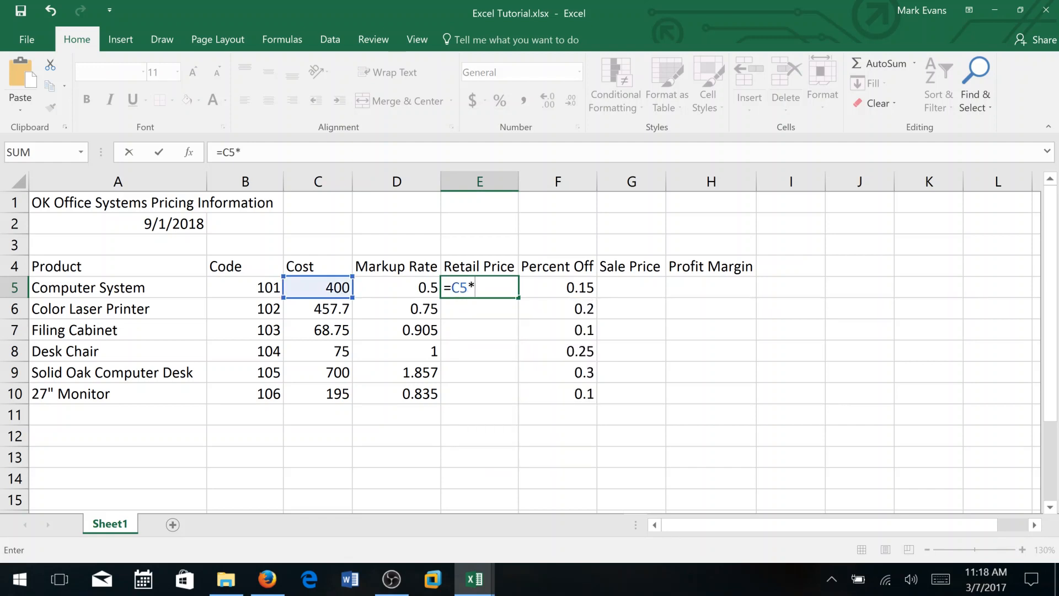
pyautogui.write('(1=D5')
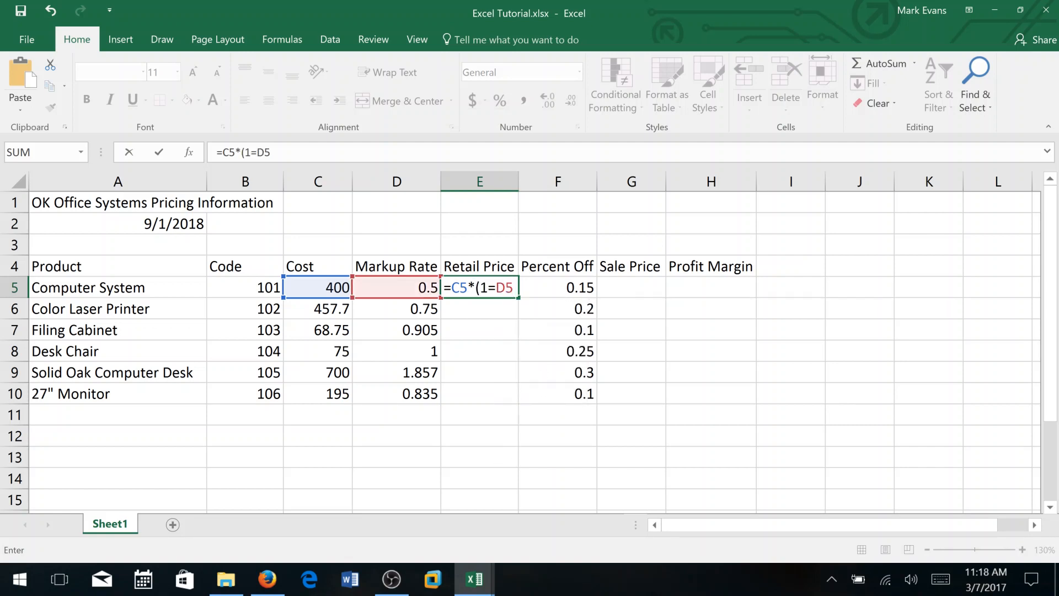
pyautogui.press('BackSpace')
pyautogui.press('BackSpace')
pyautogui.press('BackSpace')
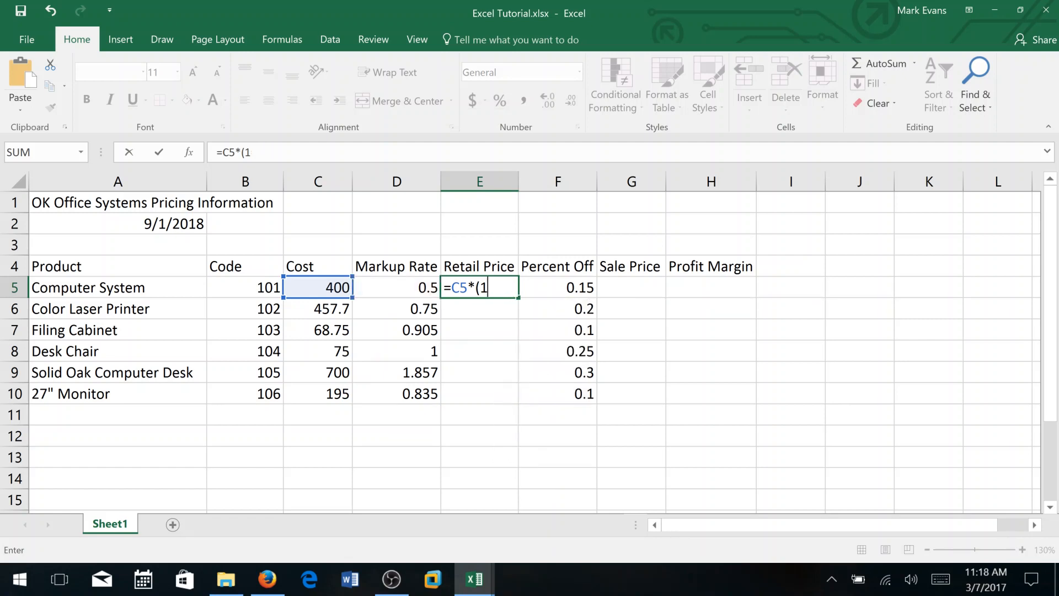
pyautogui.write('+D5')
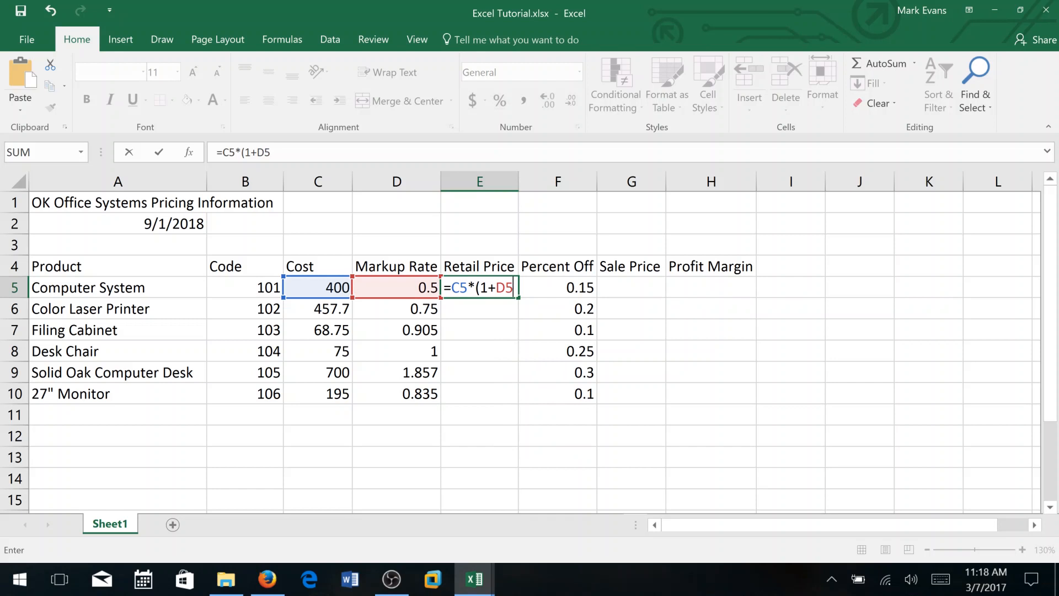
pyautogui.write(')')
pyautogui.press('Return')
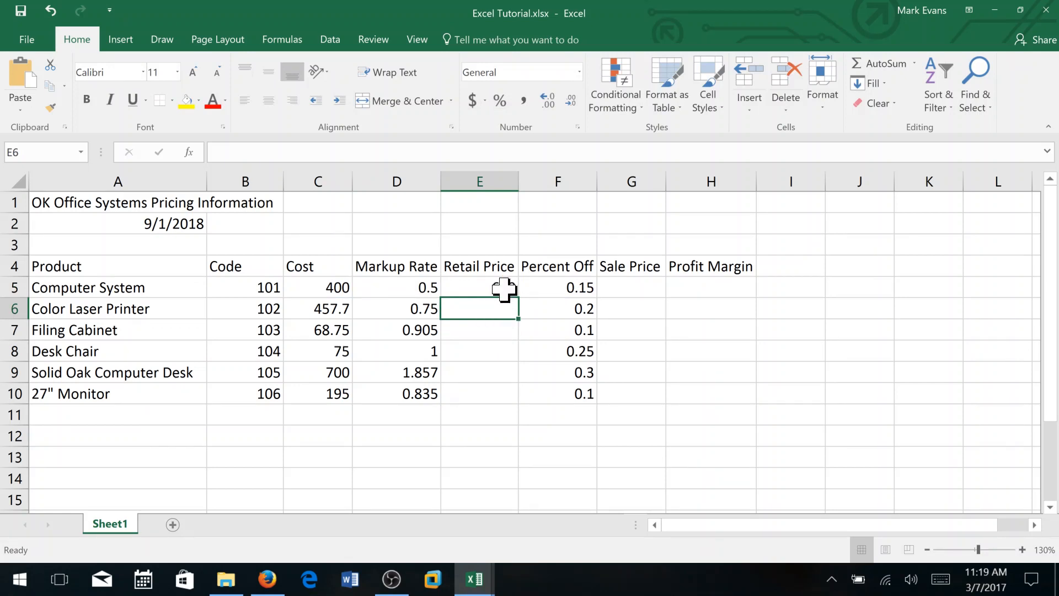
pyautogui.click(503, 289)
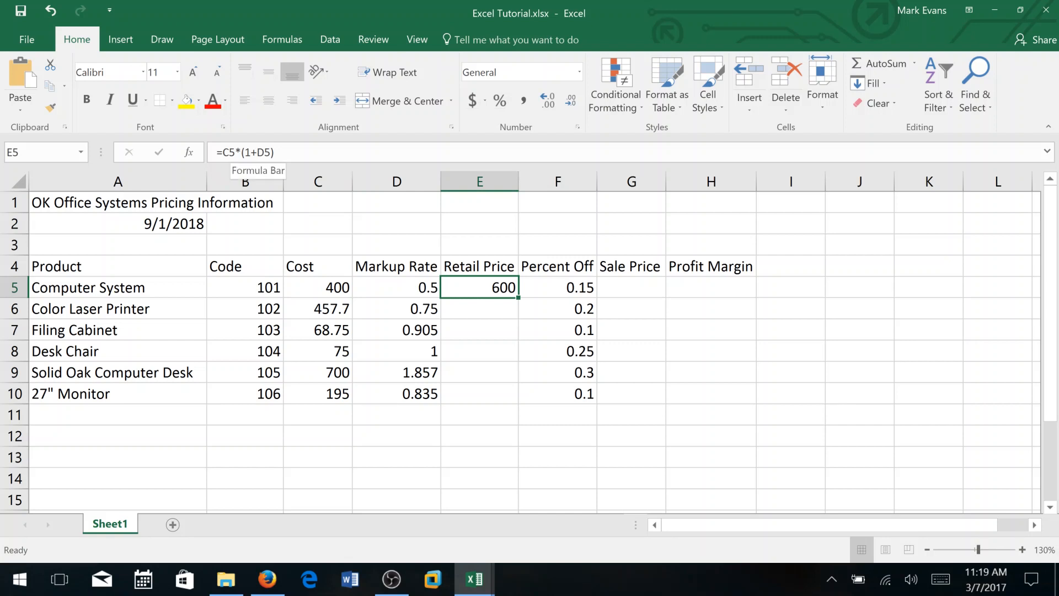
# Try filling the retail price formula from E5 down to E10 twice, undoing each fill.
pyautogui.doubleClick(519, 297)
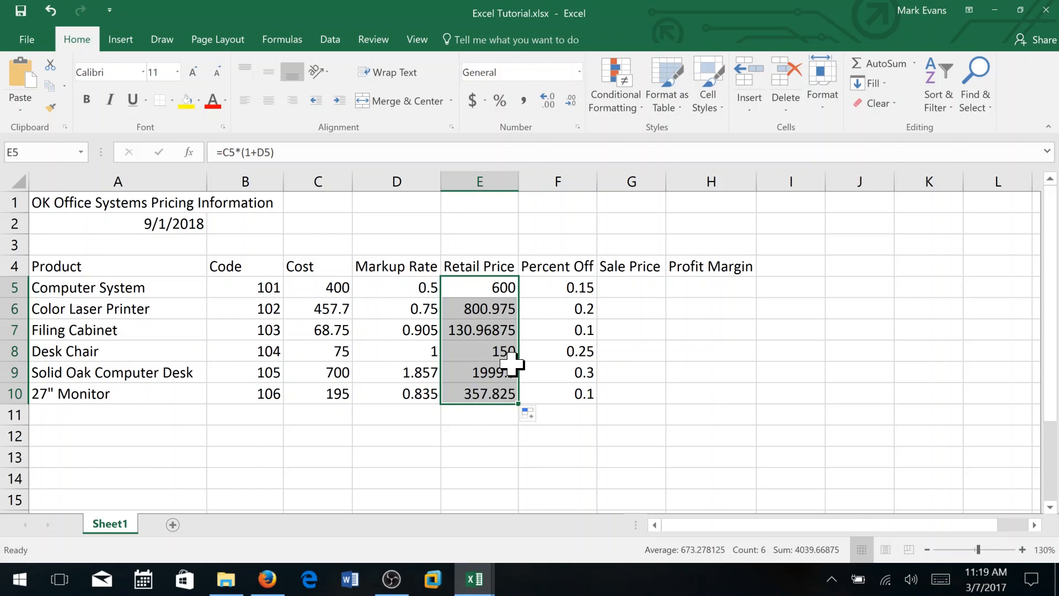
pyautogui.hotkey('ctrl', 'z')
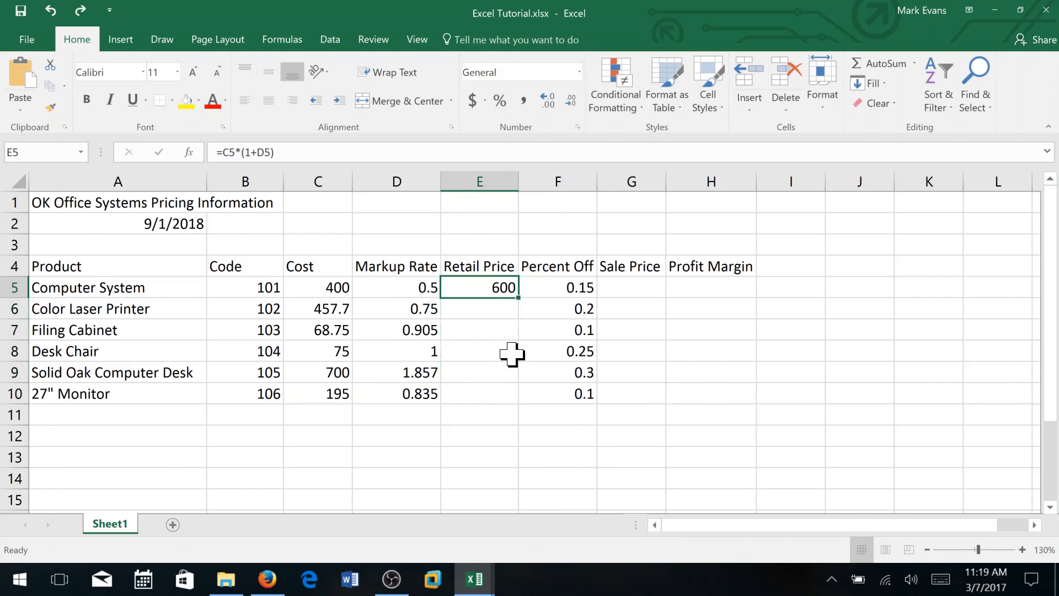
pyautogui.moveTo(520, 298); pyautogui.dragTo(524, 412)
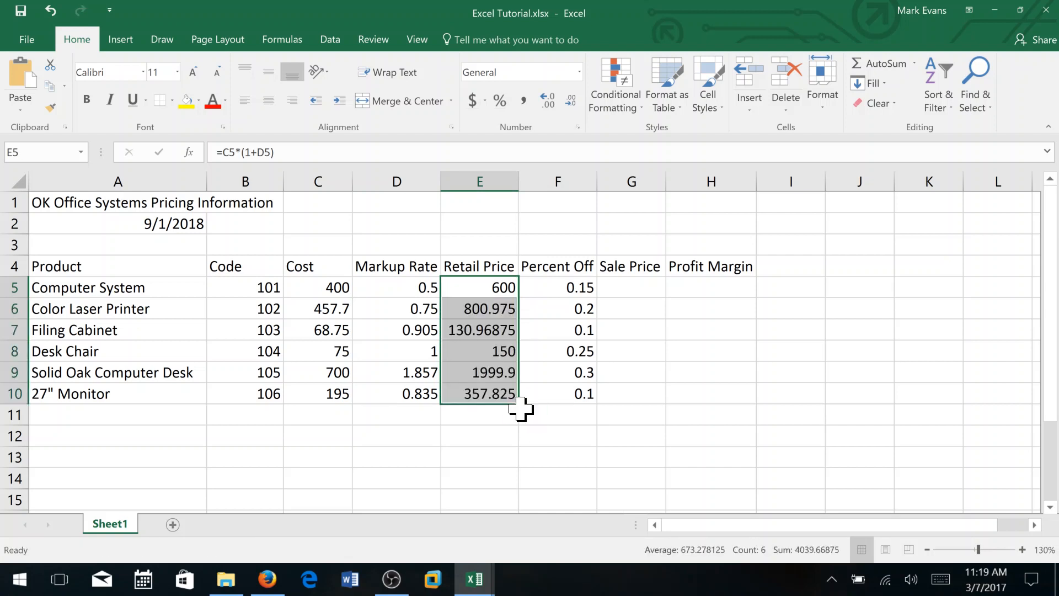
pyautogui.hotkey('ctrl', 'z')
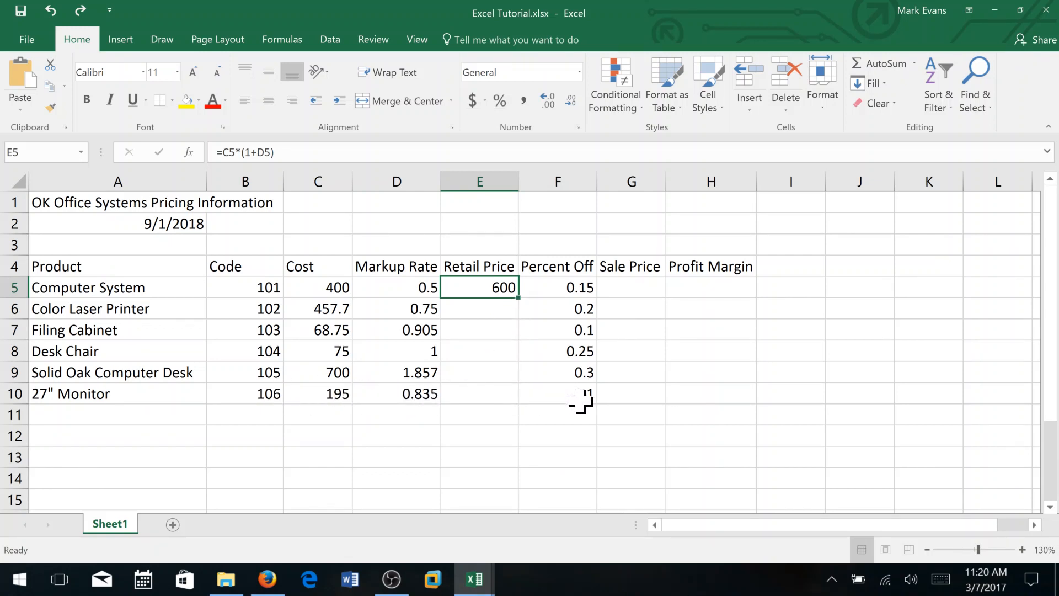
# Fill the retail price formula from E5 down to E10 and check the copied formulas in E6:E10.
pyautogui.doubleClick(518, 298)
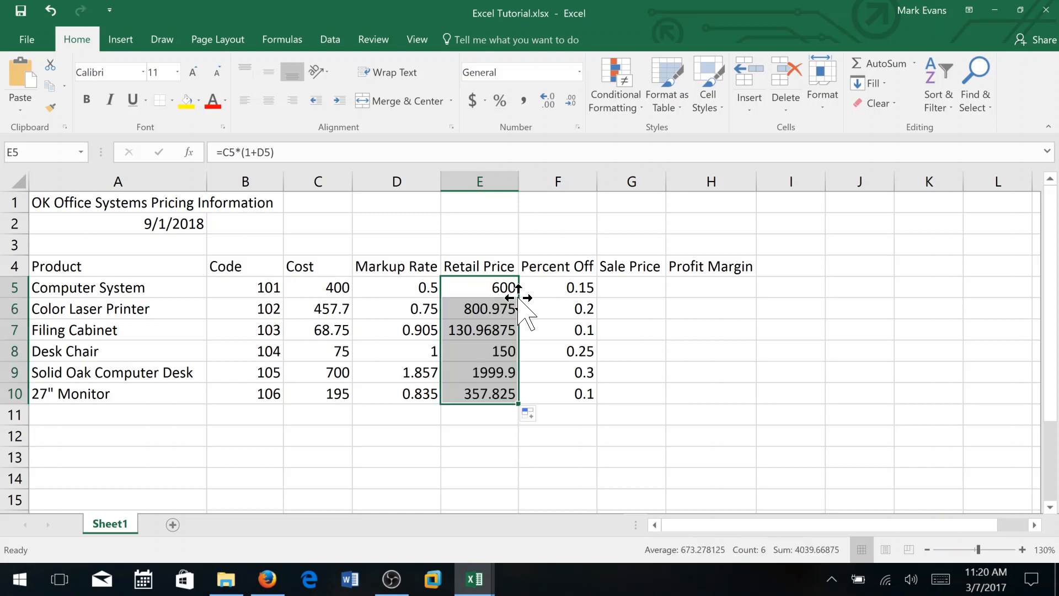
pyautogui.click(473, 309)
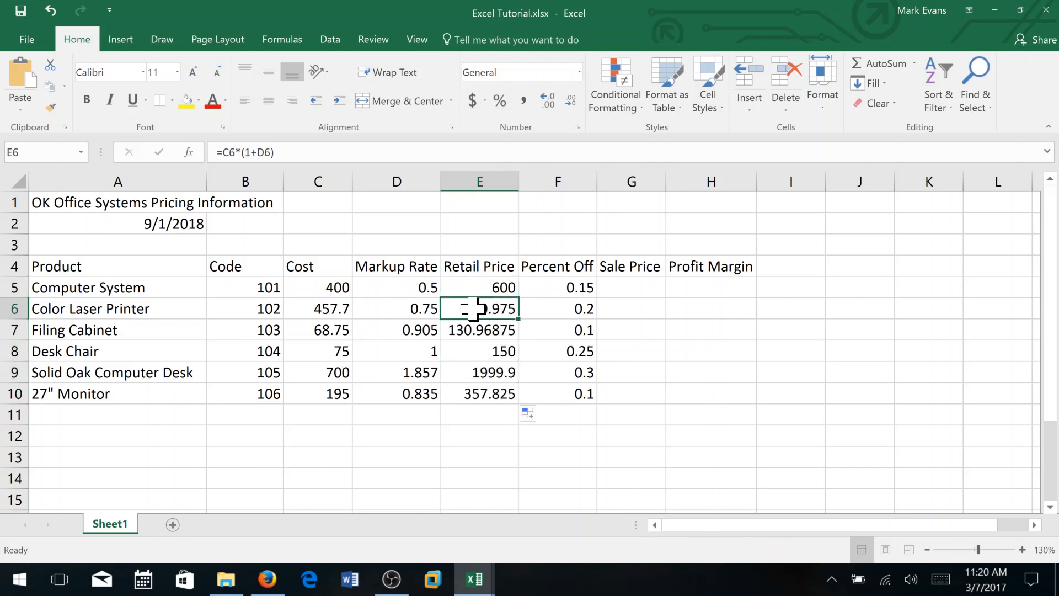
pyautogui.click(480, 330)
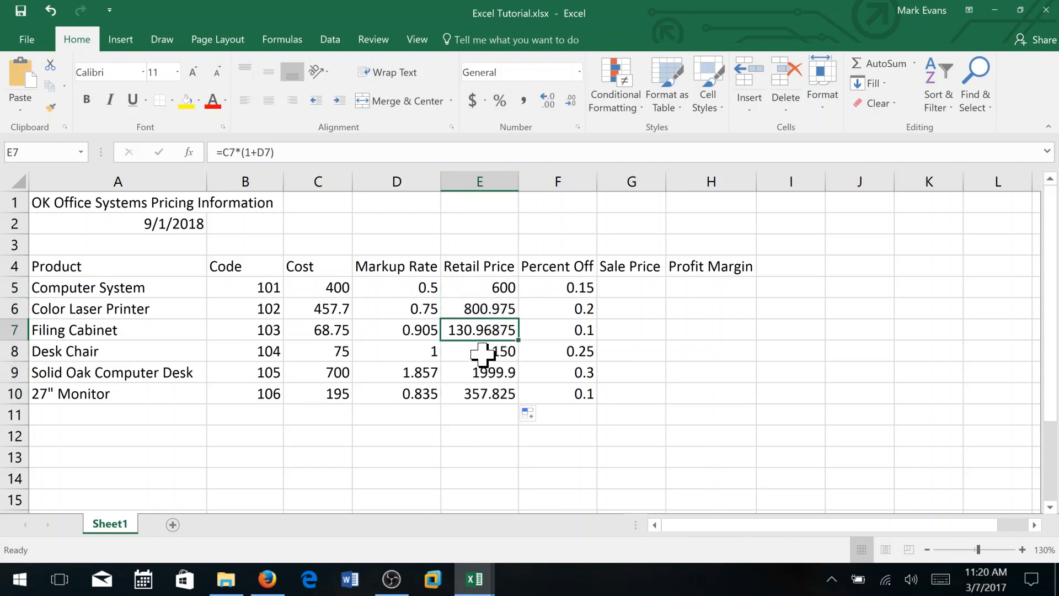
pyautogui.click(482, 352)
pyautogui.click(487, 374)
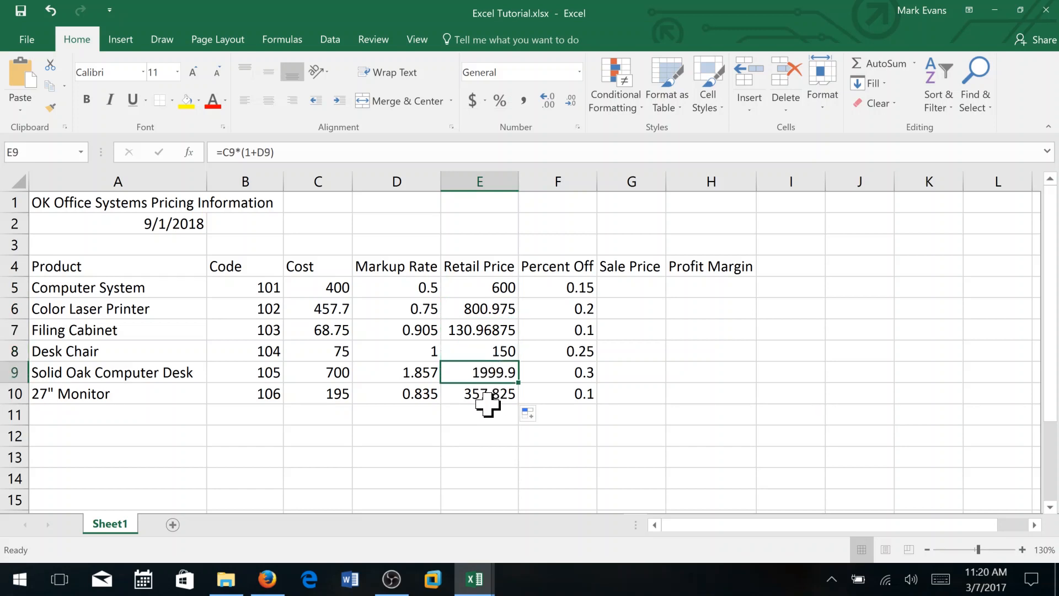
pyautogui.click(486, 400)
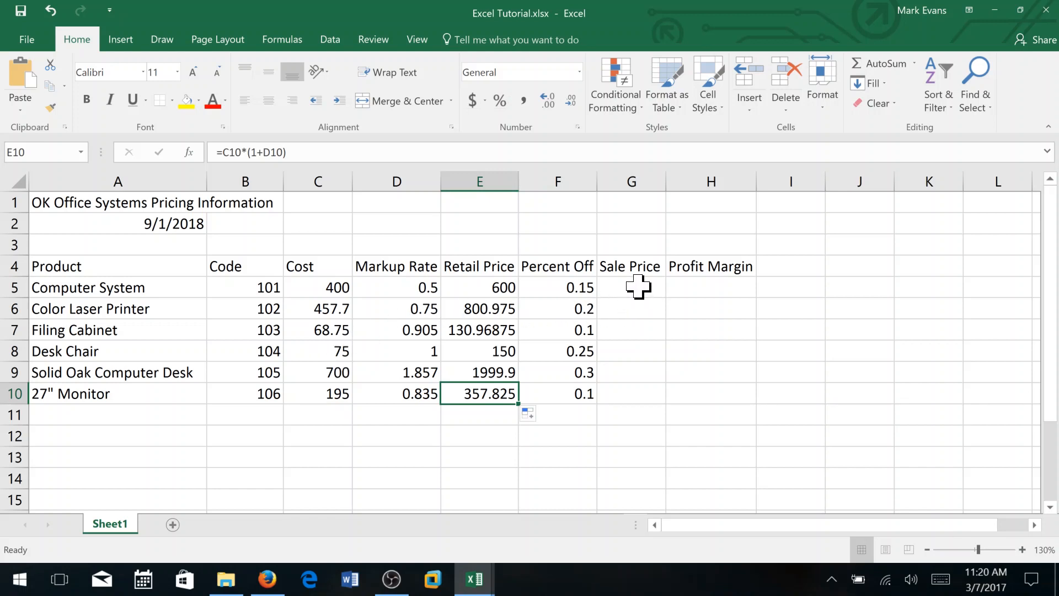
# Enter the sale price formula =E5-(E5*F5) for the Computer System in G5.
pyautogui.click(638, 286)
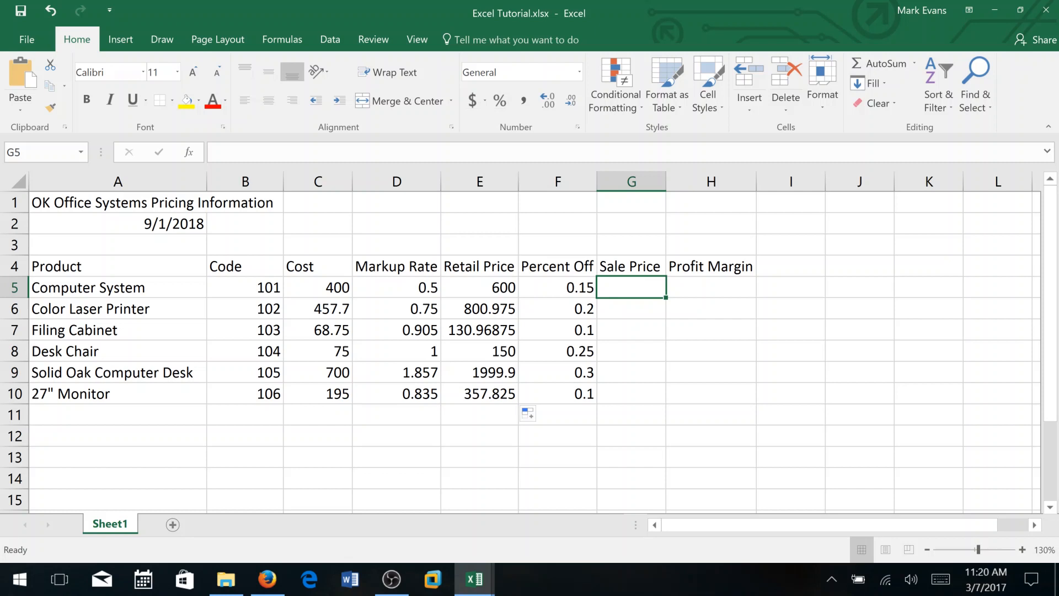
pyautogui.write('=')
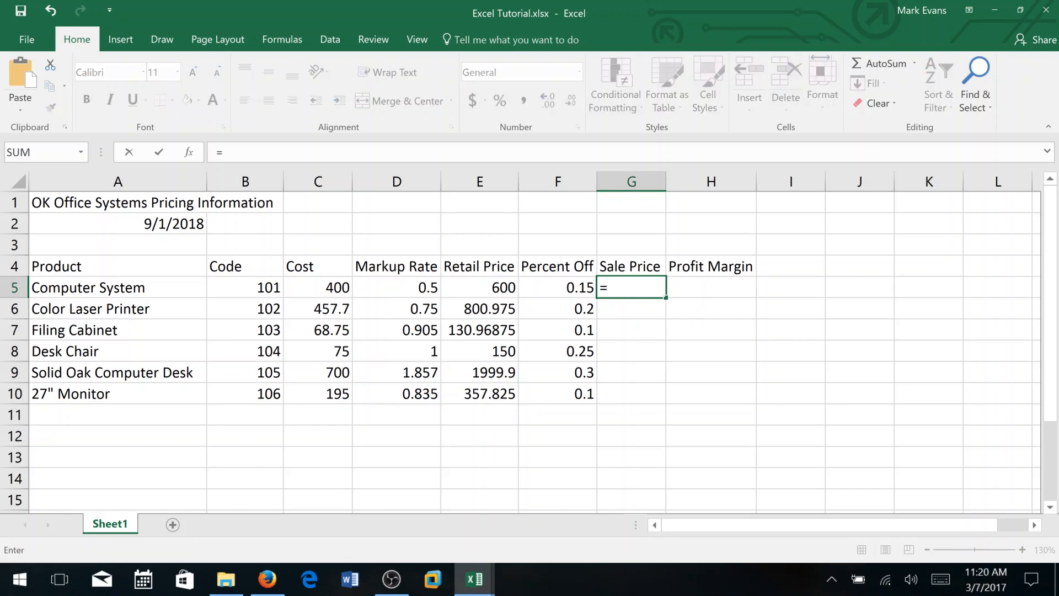
pyautogui.write('E5')
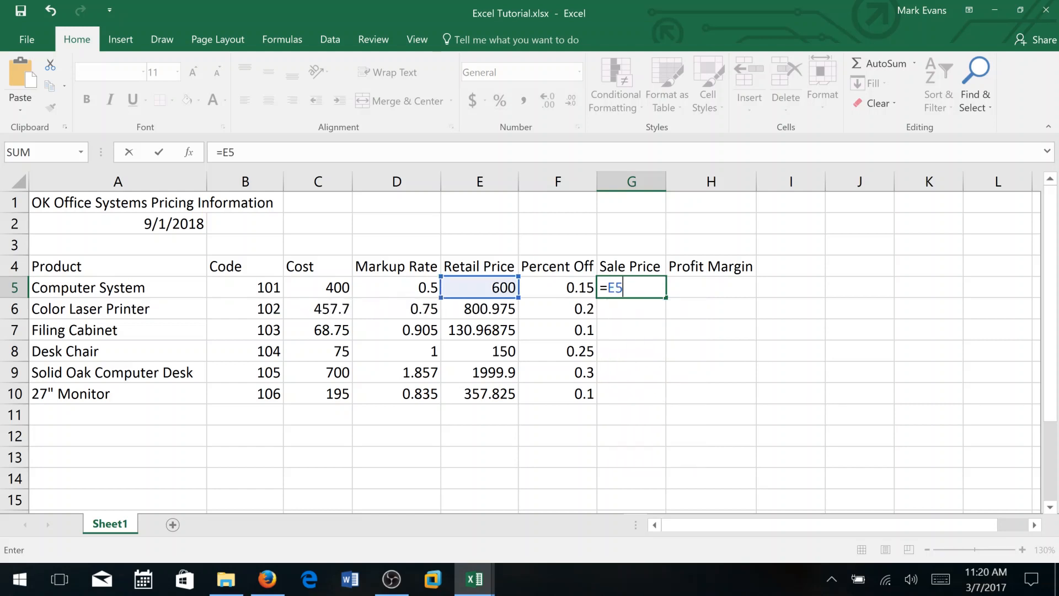
pyautogui.write('-(e5')
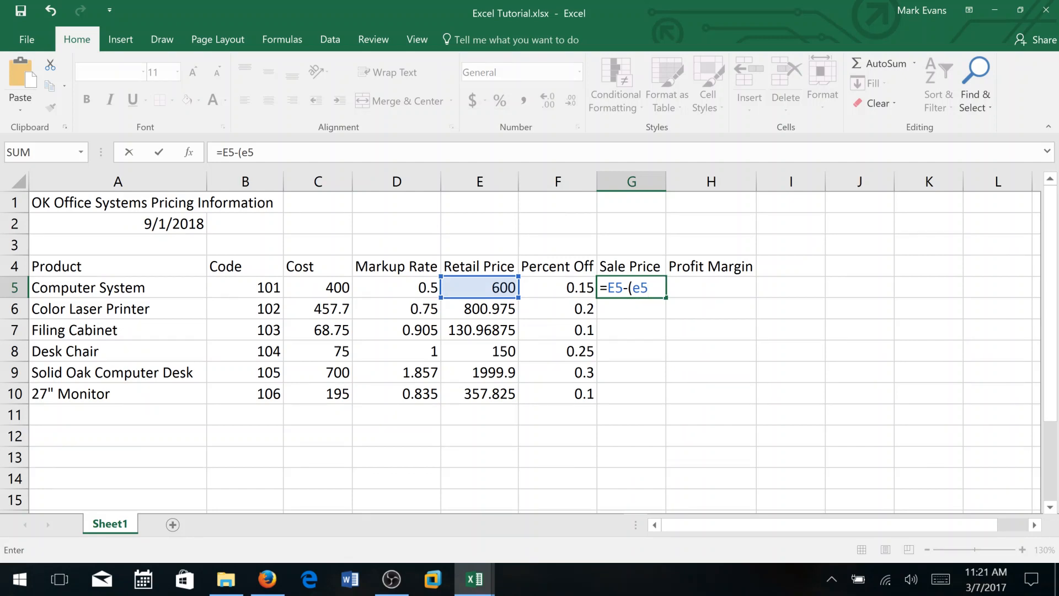
pyautogui.write('*f5')
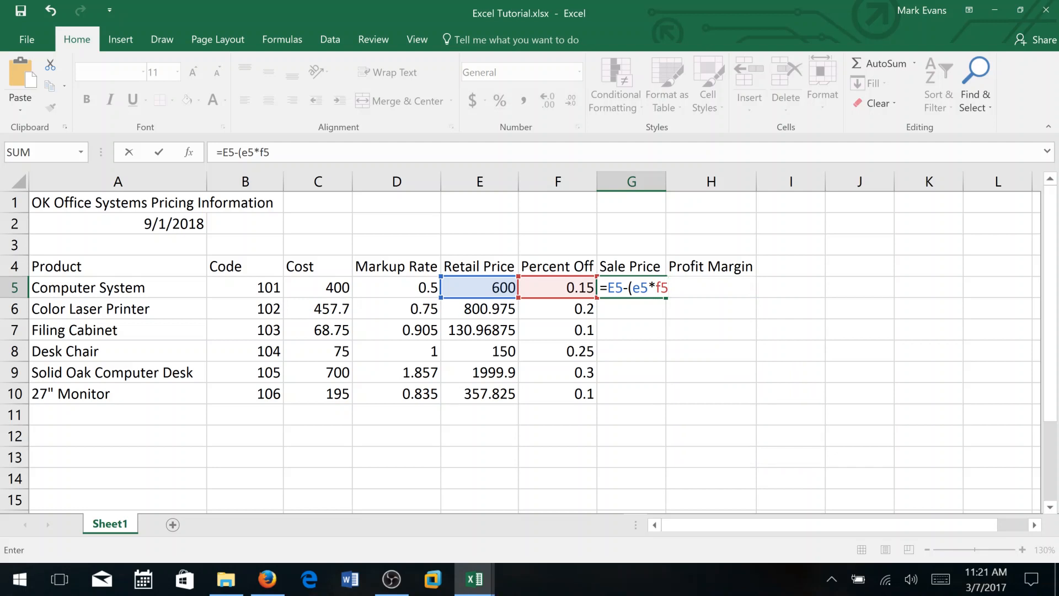
pyautogui.write(')')
pyautogui.hotkey('ctrl', 'Return')
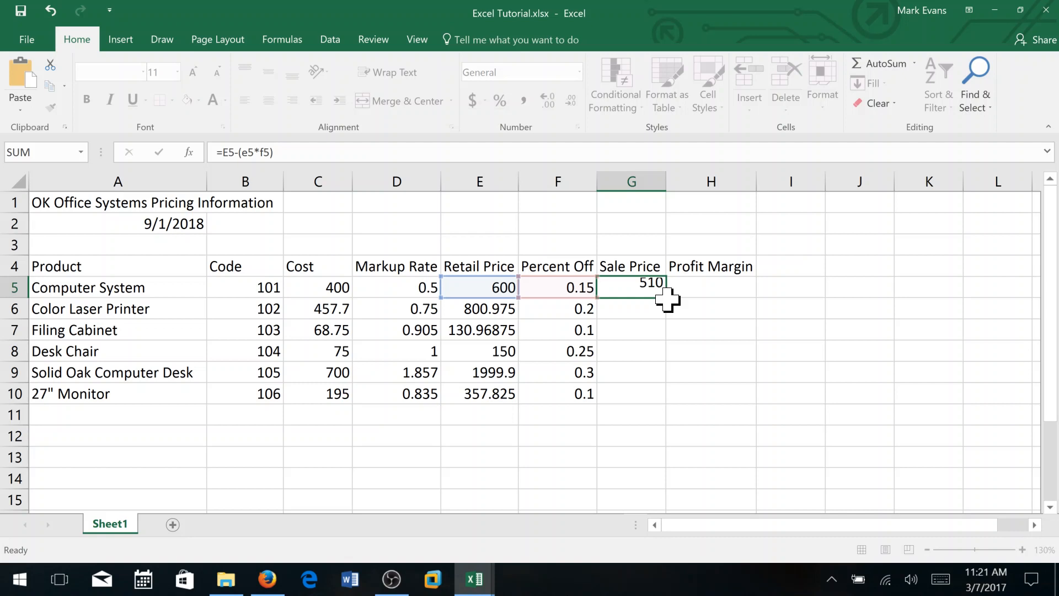
pyautogui.press('Return')
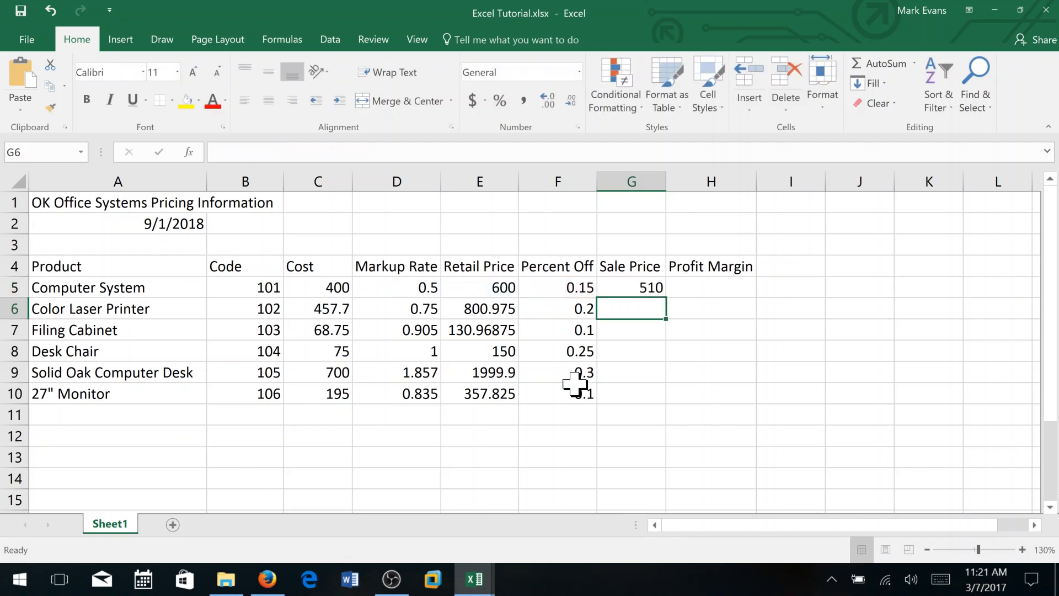
# Fill the sale price formula from G5 down to G10 and check the copied formulas in G6 and G7.
pyautogui.click(640, 290)
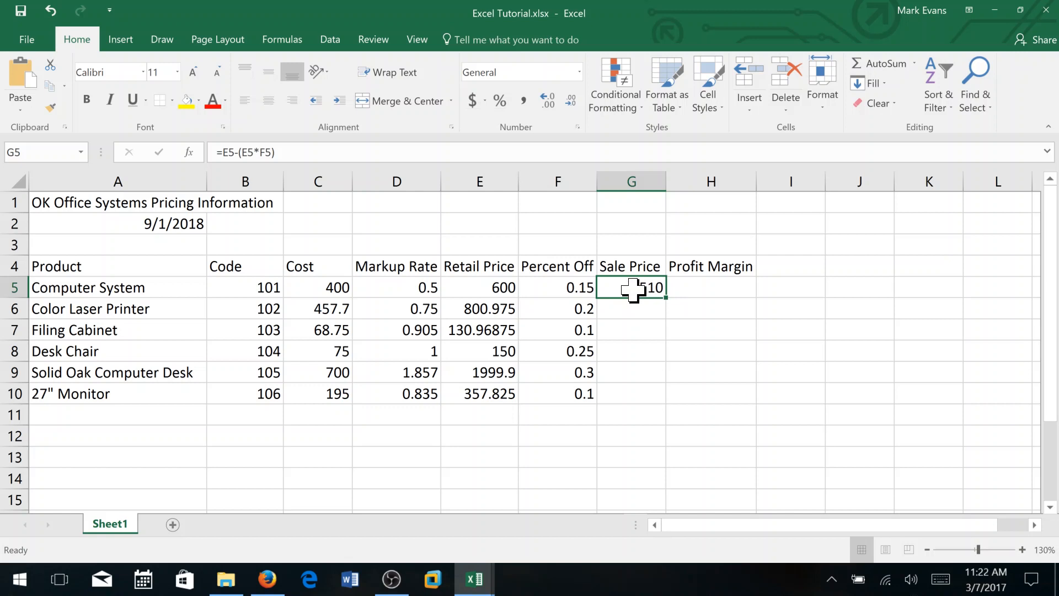
pyautogui.moveTo(633, 290); pyautogui.dragTo(627, 395)
pyautogui.click(626, 395)
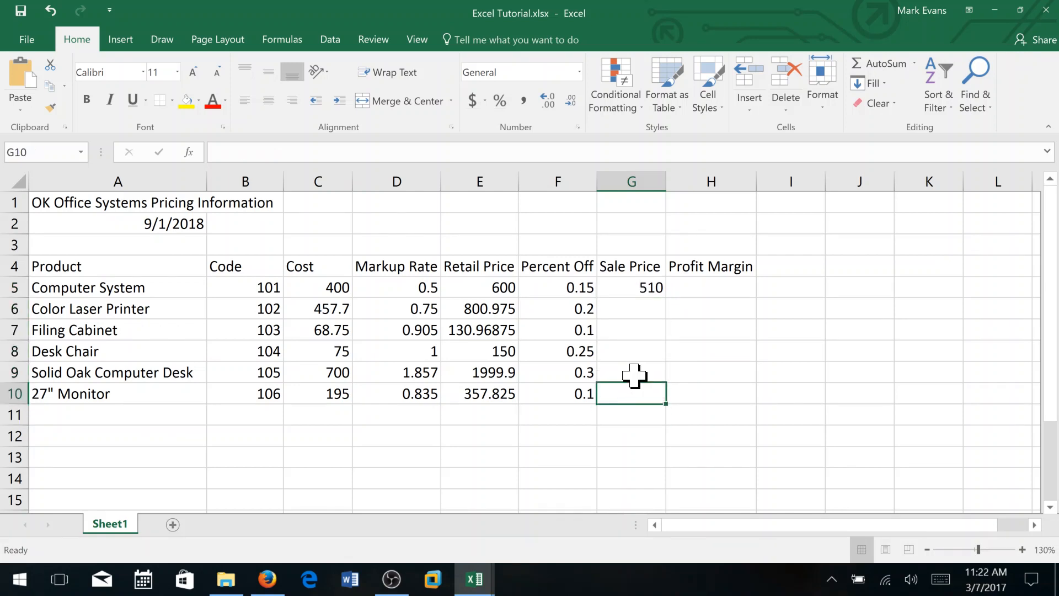
pyautogui.click(657, 288)
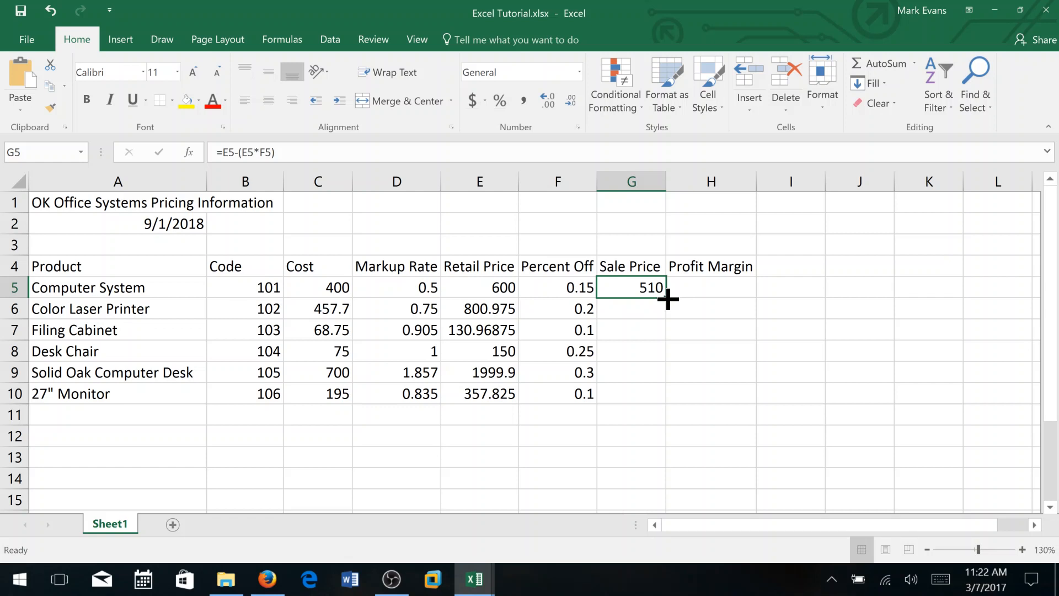
pyautogui.doubleClick(667, 299)
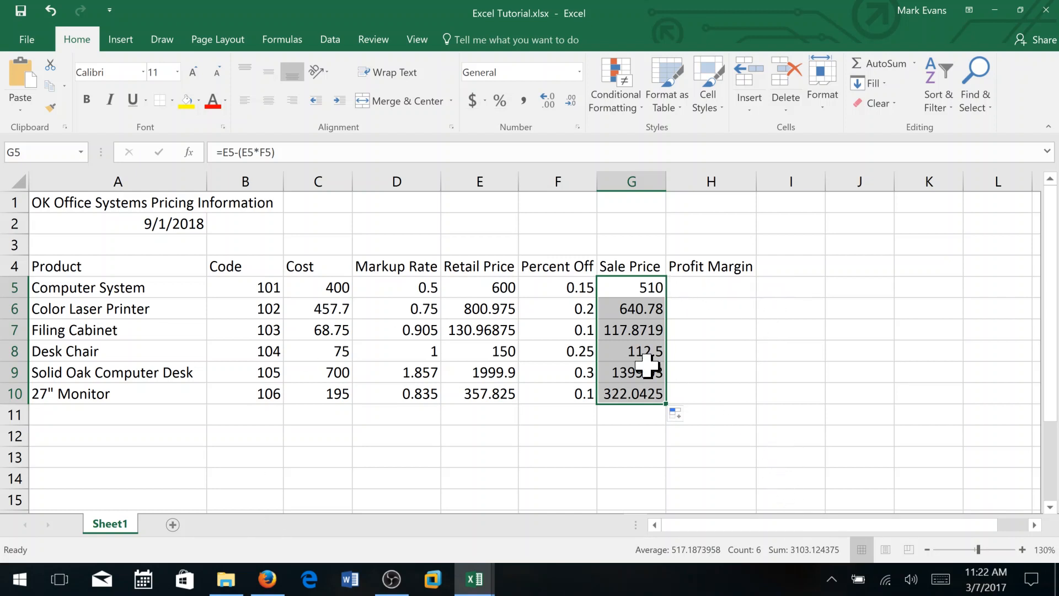
pyautogui.click(631, 310)
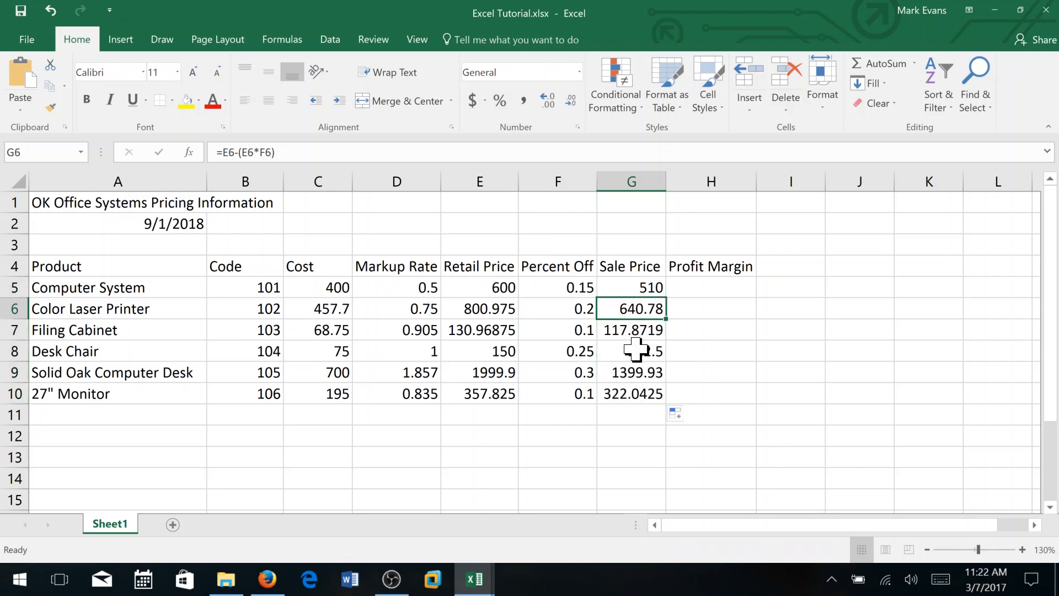
pyautogui.click(637, 330)
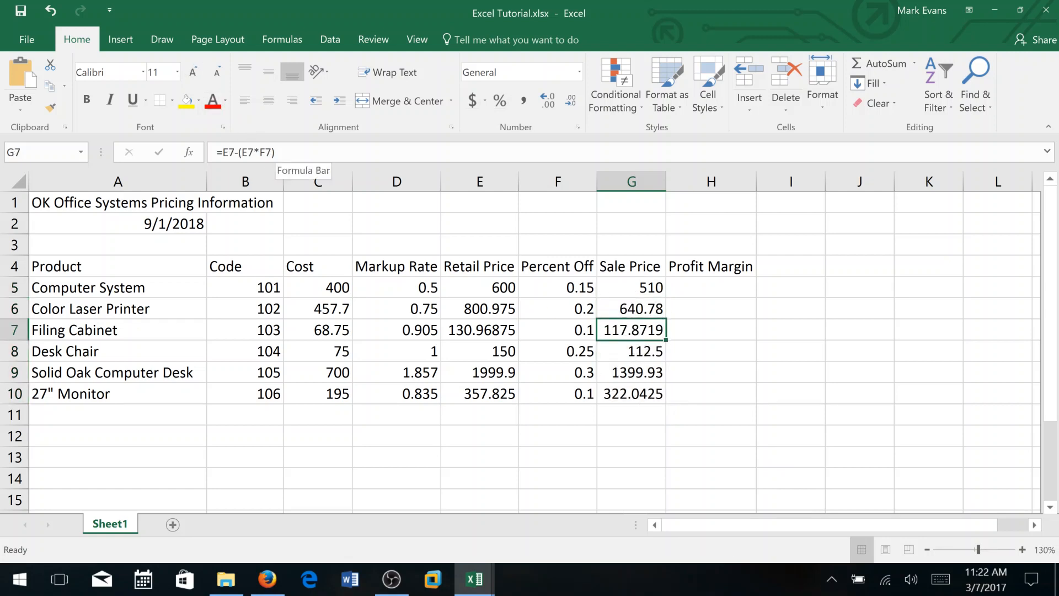
pyautogui.click(275, 152)
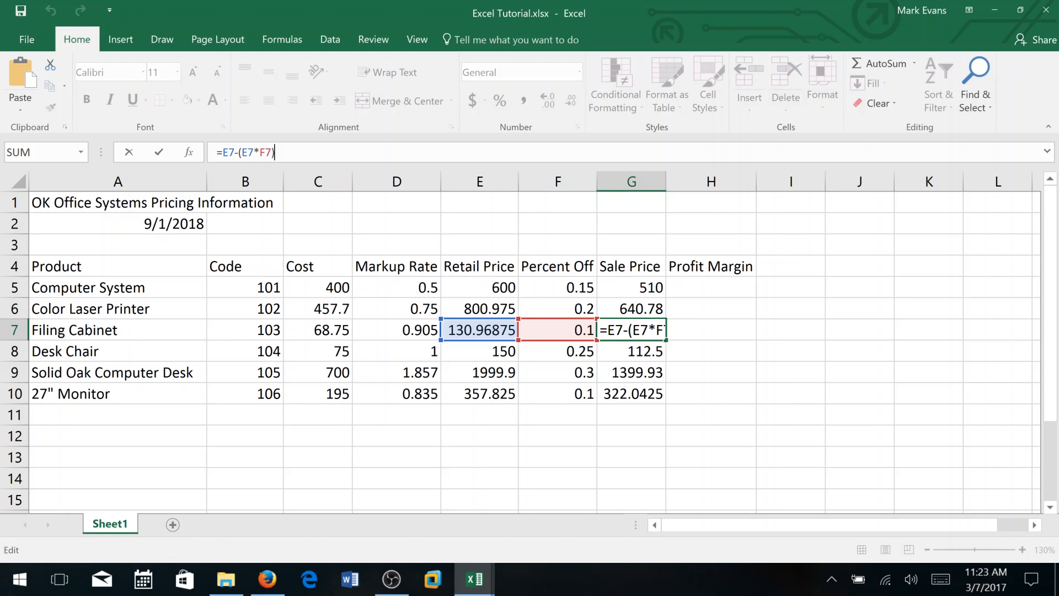
pyautogui.hotkey('ctrl', 'Return')
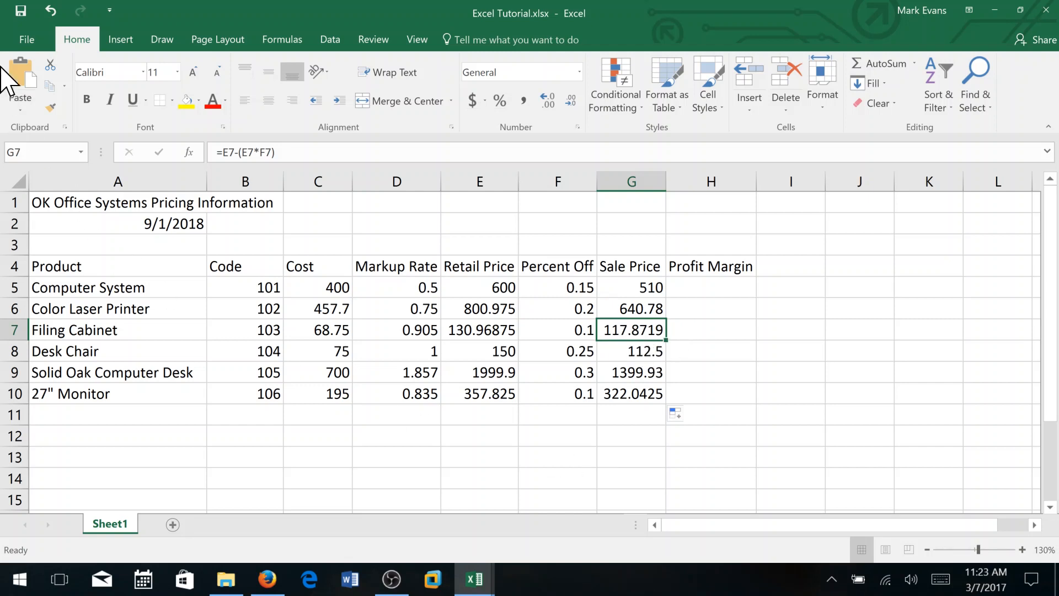
# Enter the profit margin formula =(G5-C5)/G5 for the Computer System in H5.
pyautogui.click(714, 288)
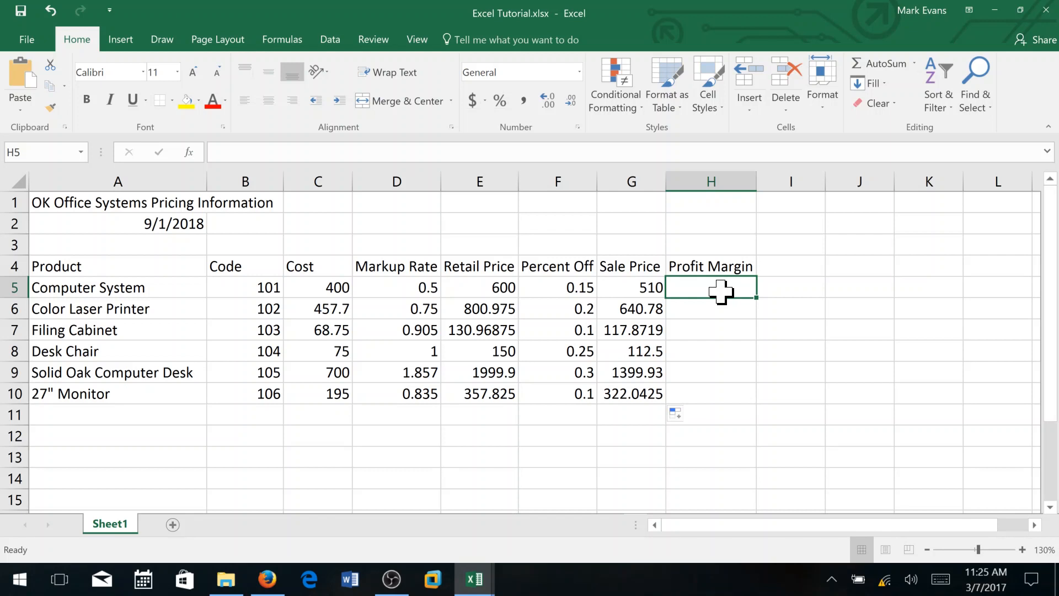
pyautogui.write('=')
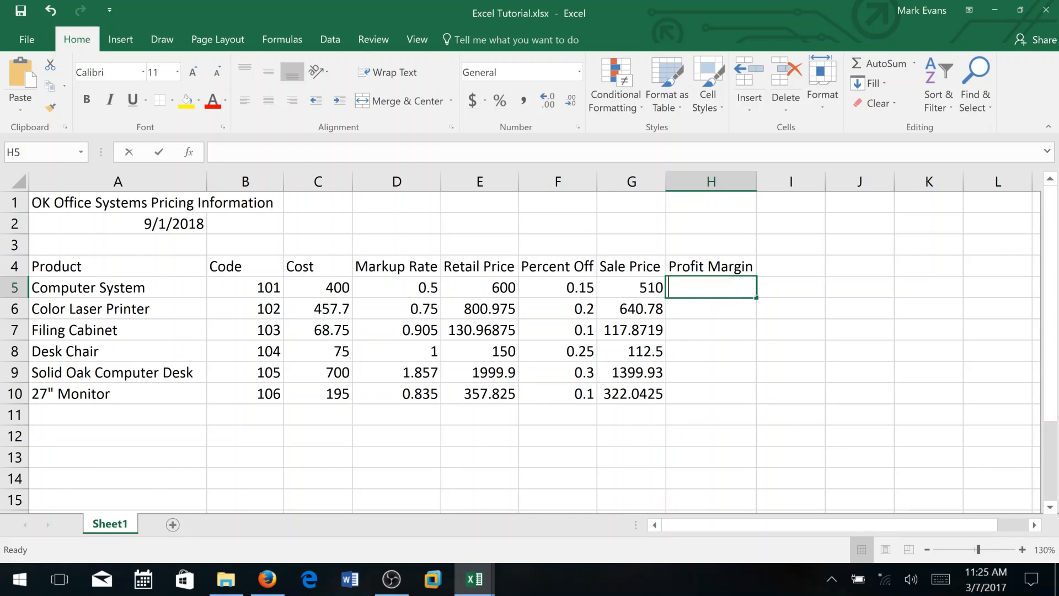
pyautogui.write('=')
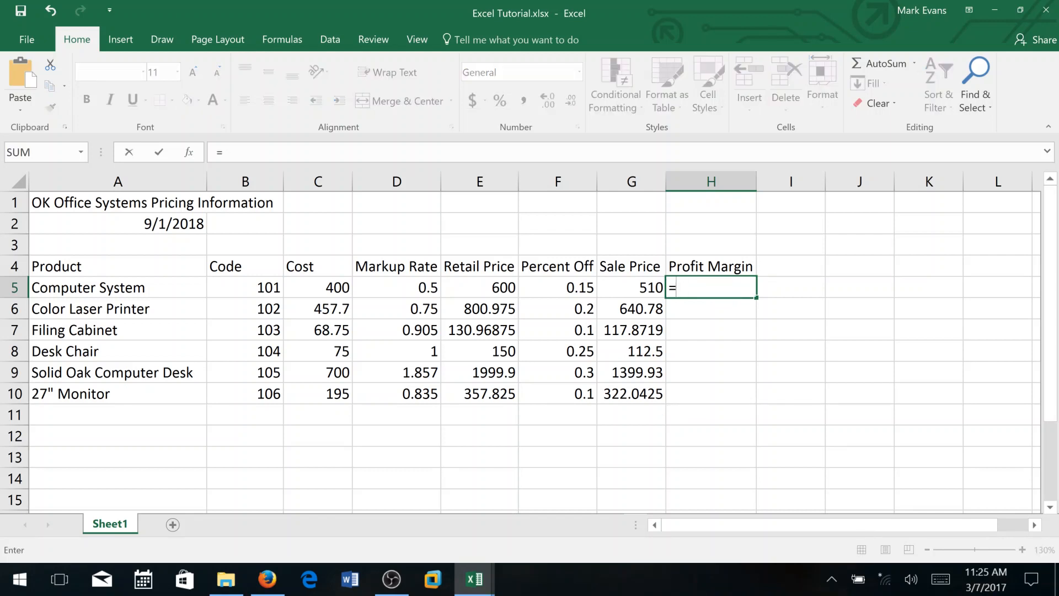
pyautogui.write('(G')
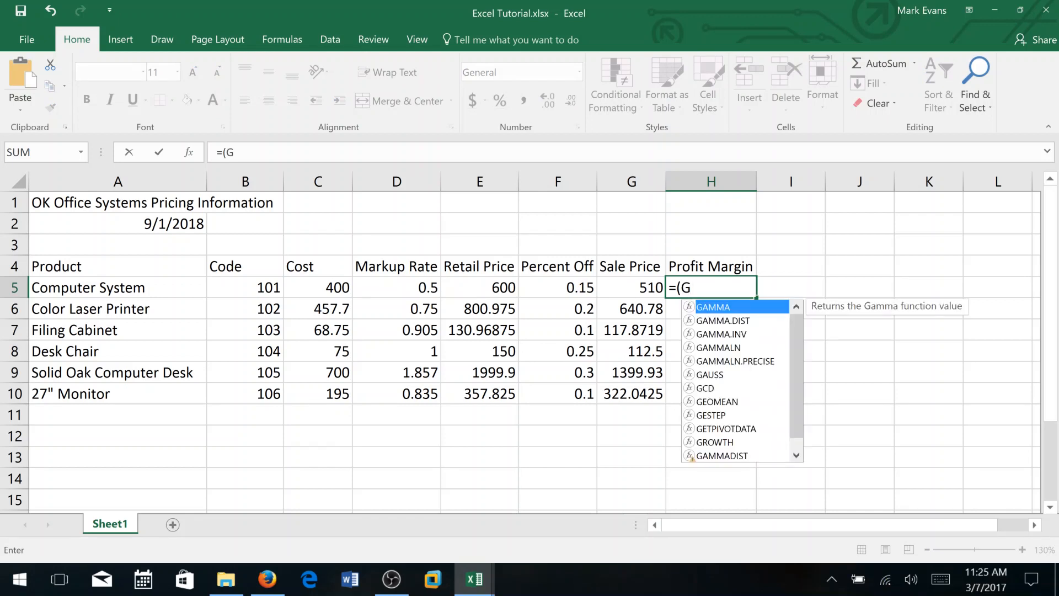
pyautogui.write('5')
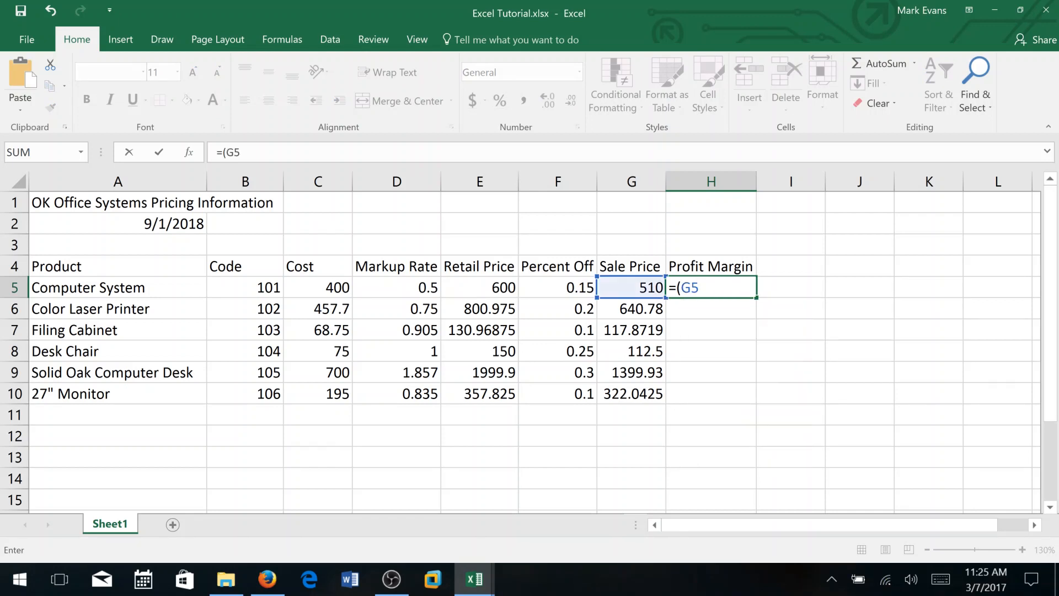
pyautogui.write('-C')
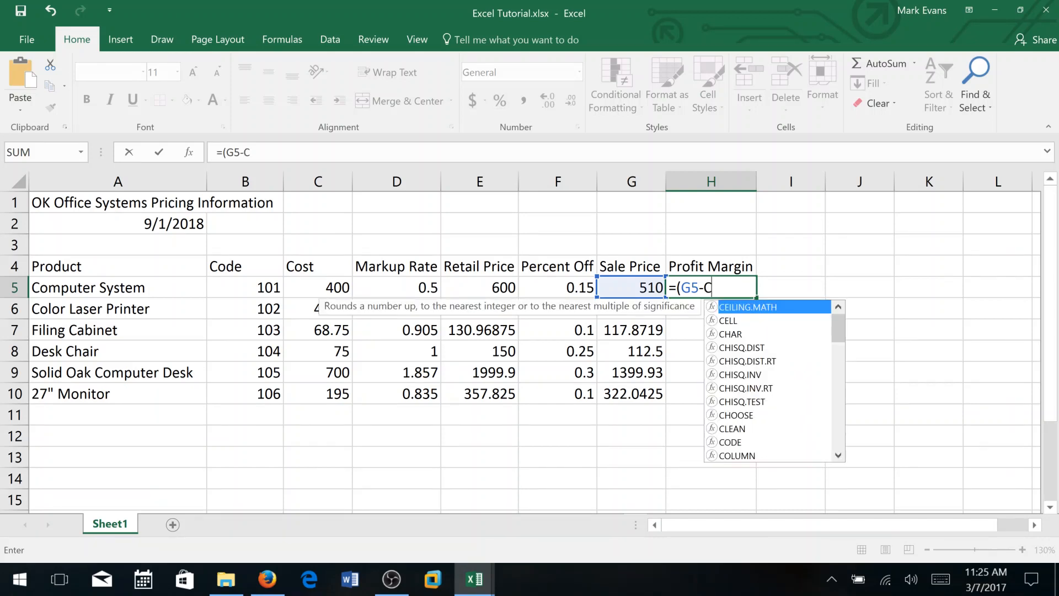
pyautogui.write('5')
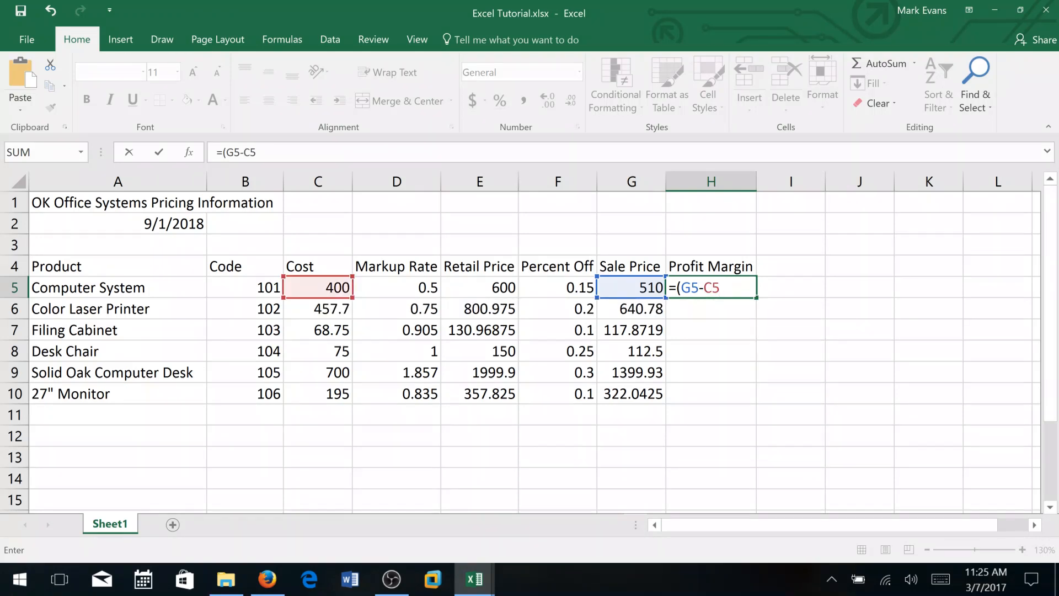
pyautogui.write(')/G5')
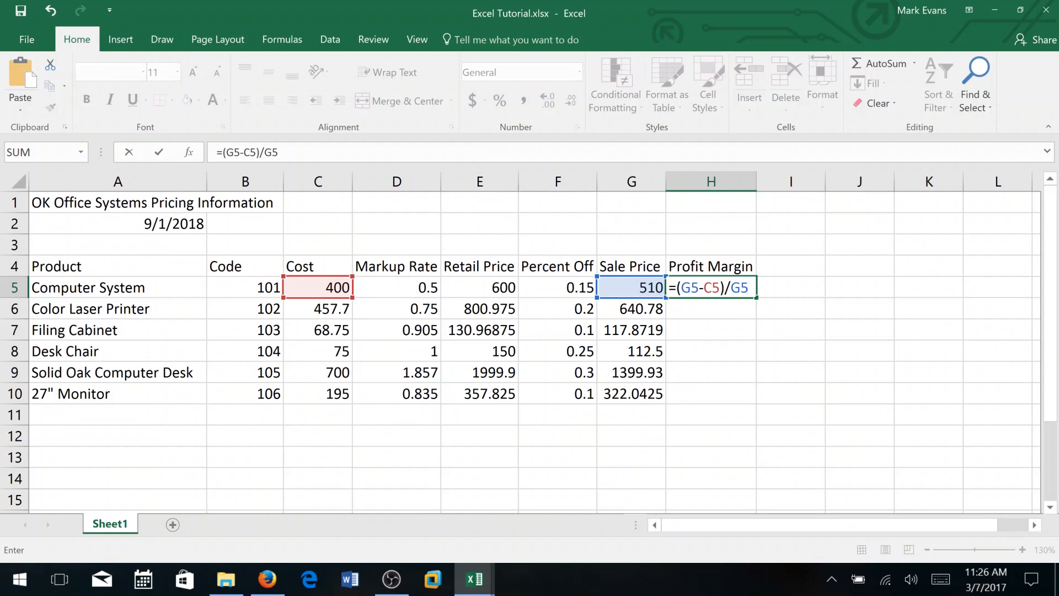
pyautogui.press('Return')
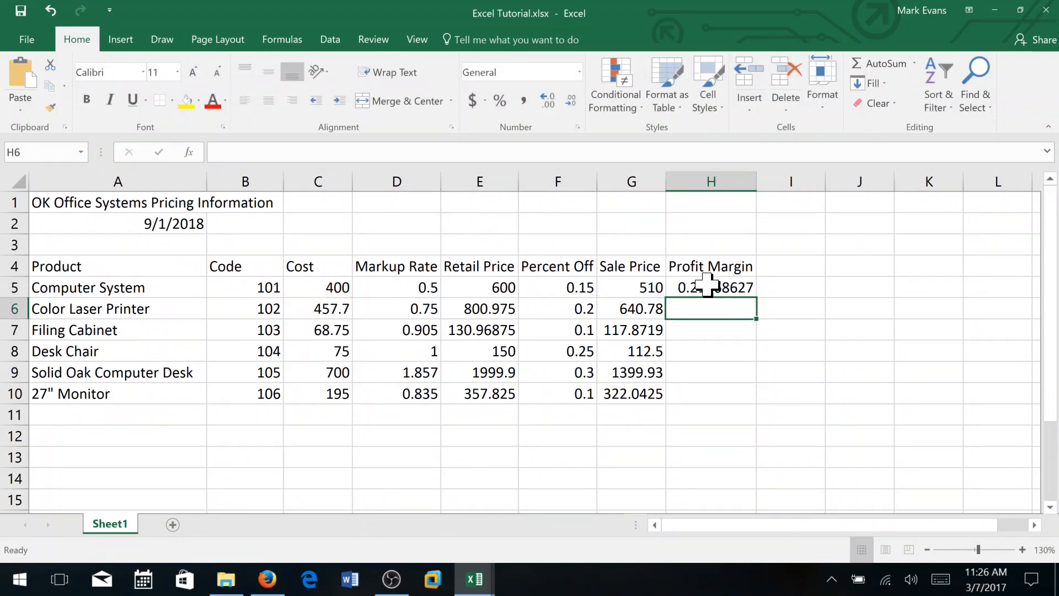
# Fill the profit margin formula from H5 down to H10 and save the workbook.
pyautogui.click(743, 290)
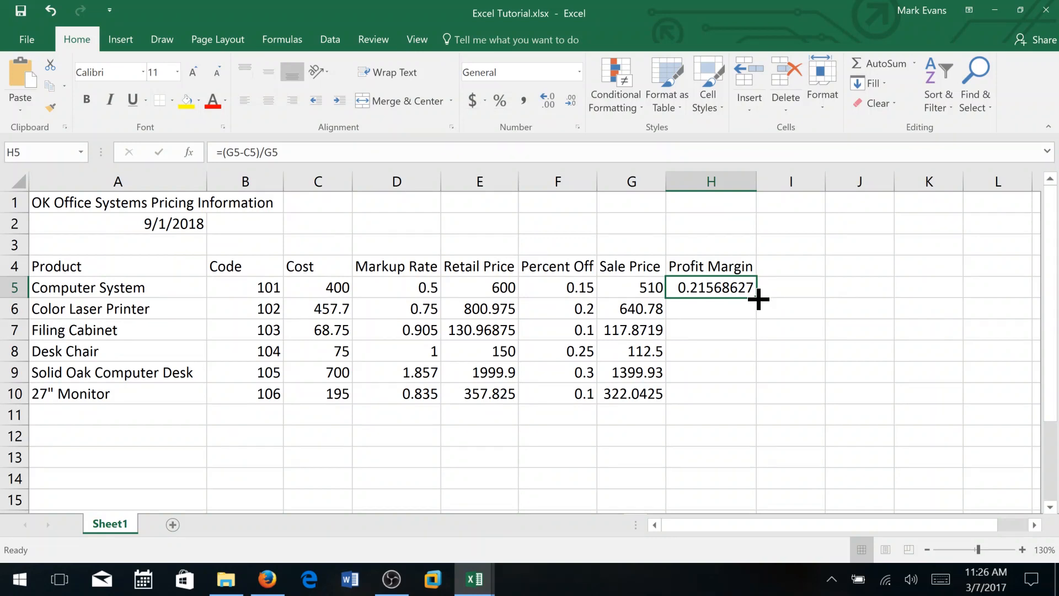
pyautogui.doubleClick(757, 298)
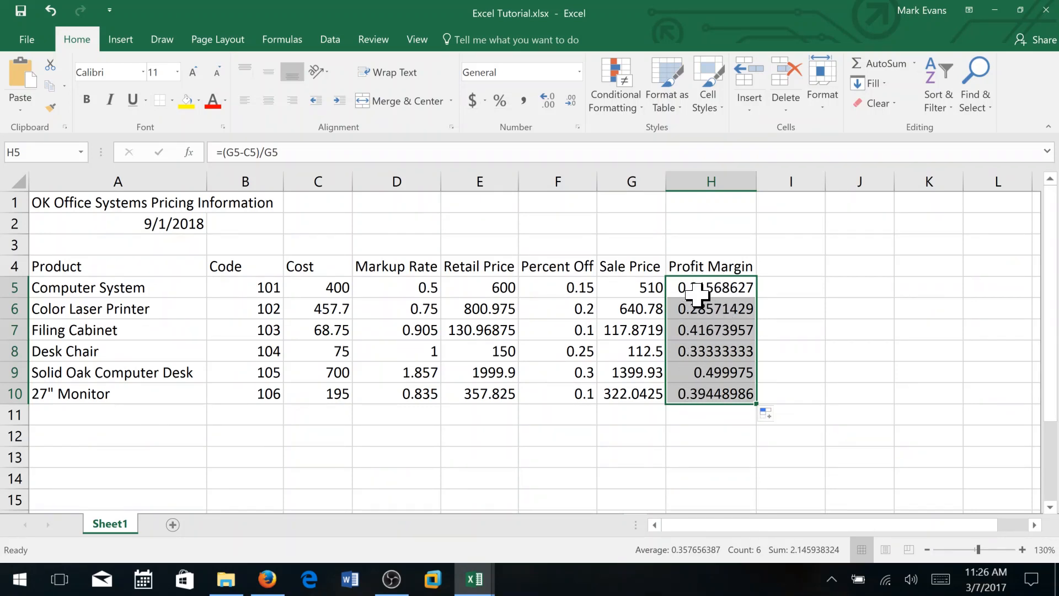
pyautogui.click(19, 12)
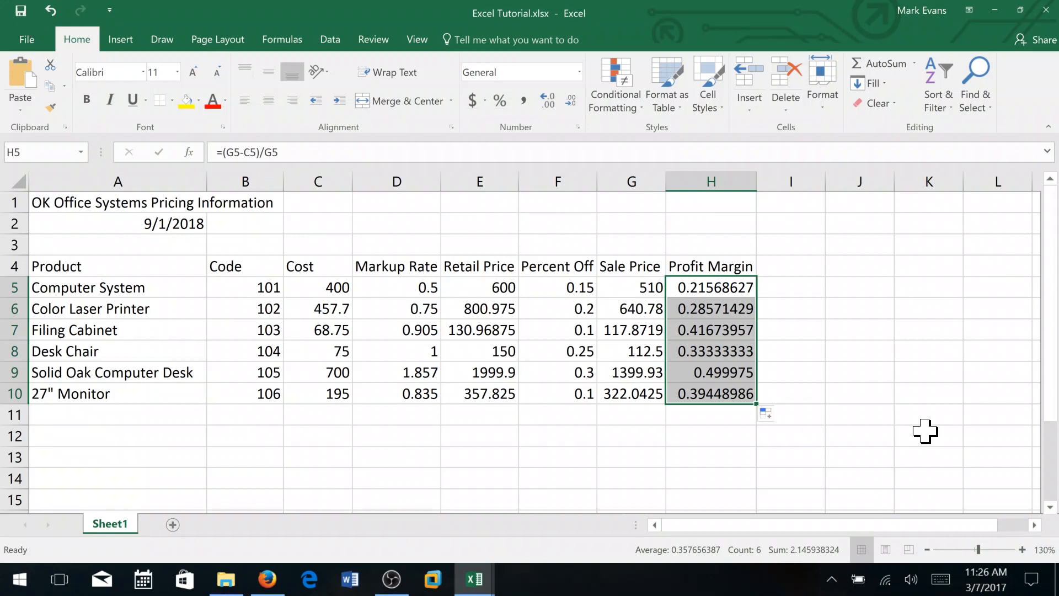
pyautogui.click(785, 285)
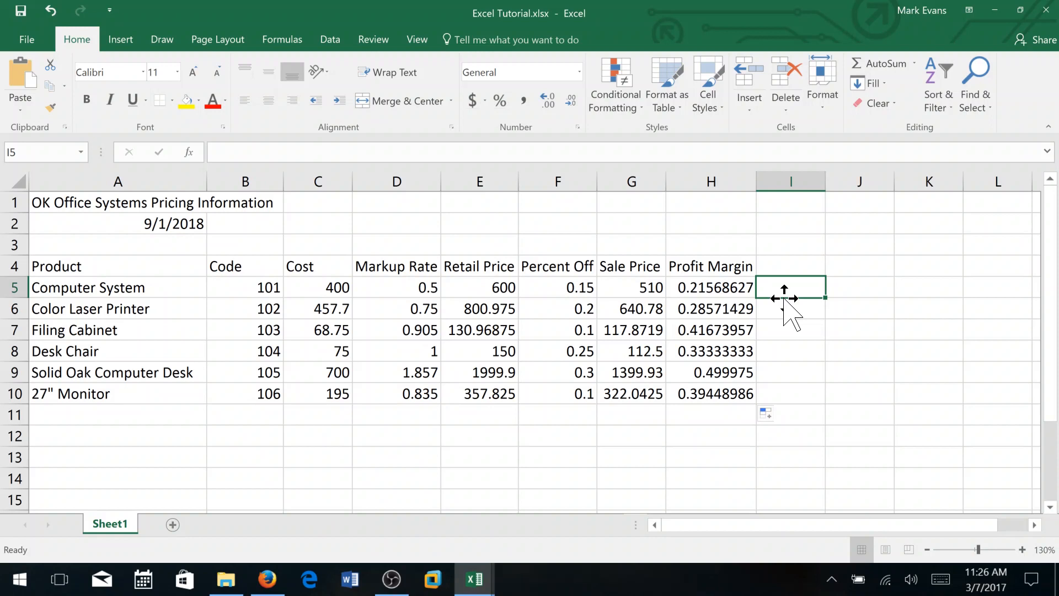
# Set the Computer System's cost in C5 to 475.50 and save the workbook.
pyautogui.click(331, 286)
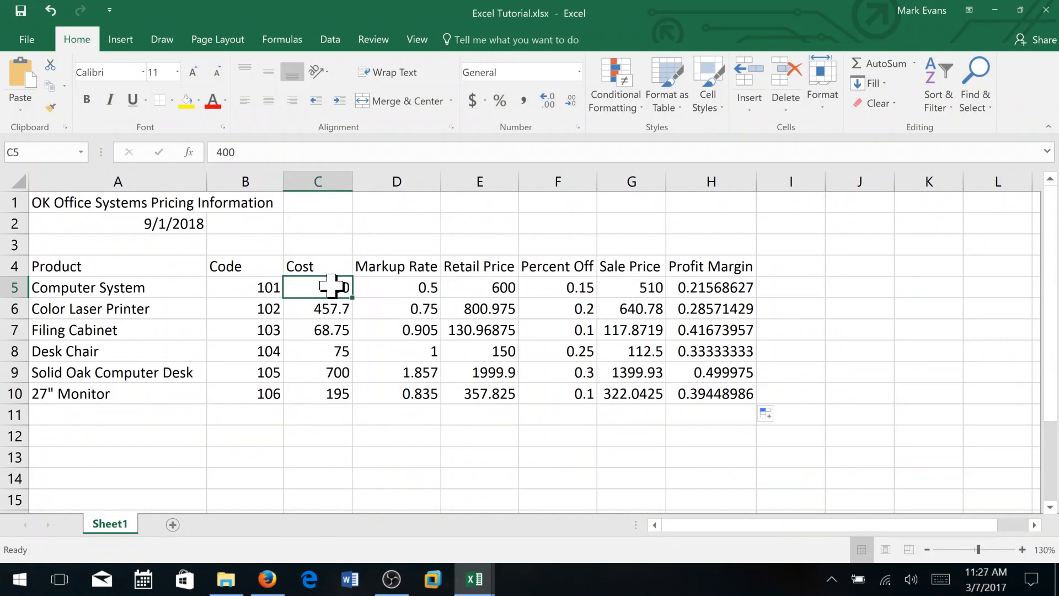
pyautogui.write('47')
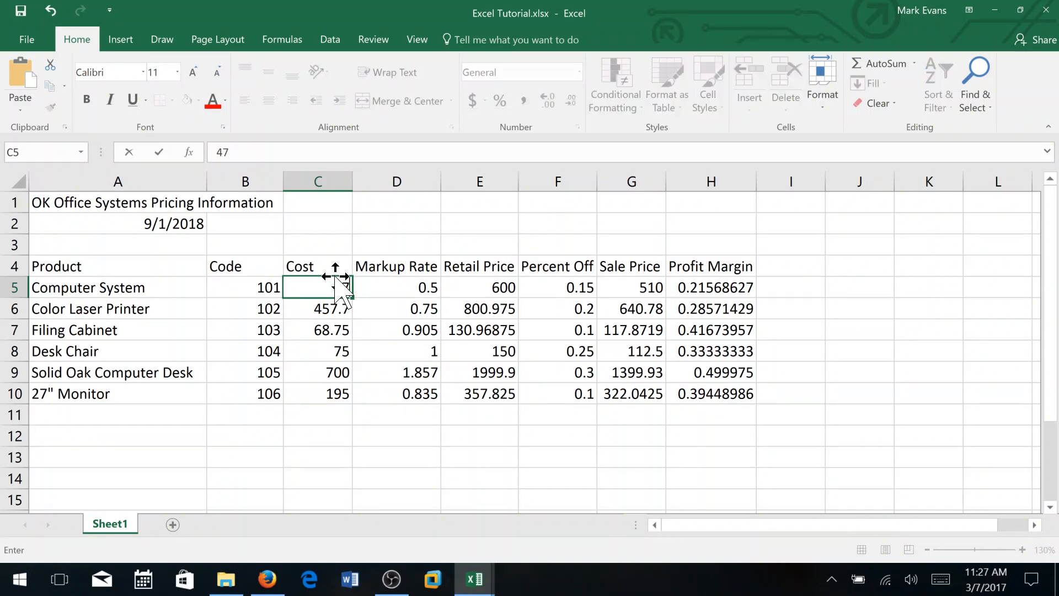
pyautogui.write('5.50')
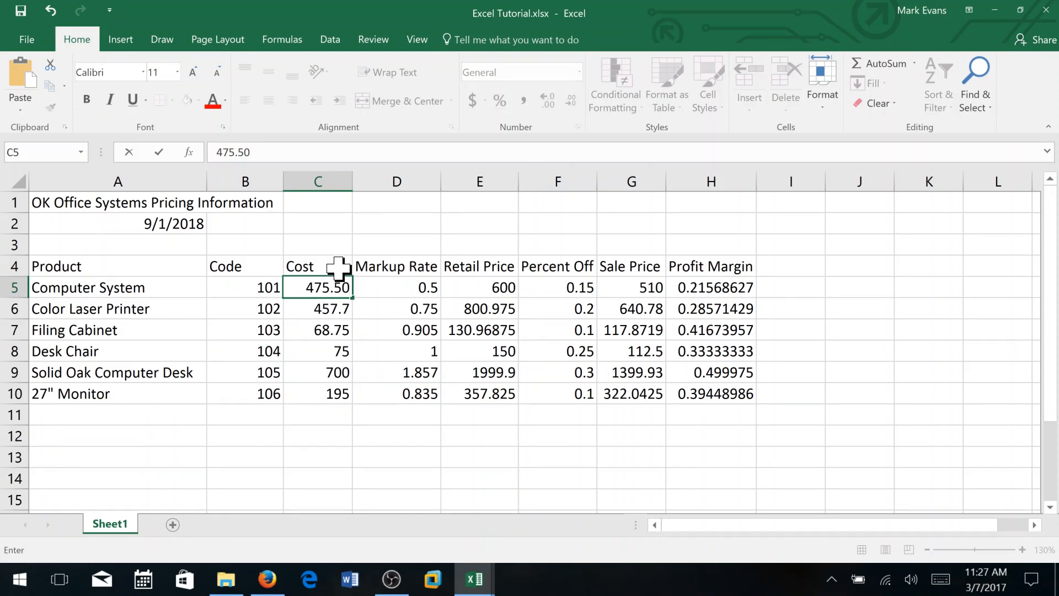
pyautogui.press('Return')
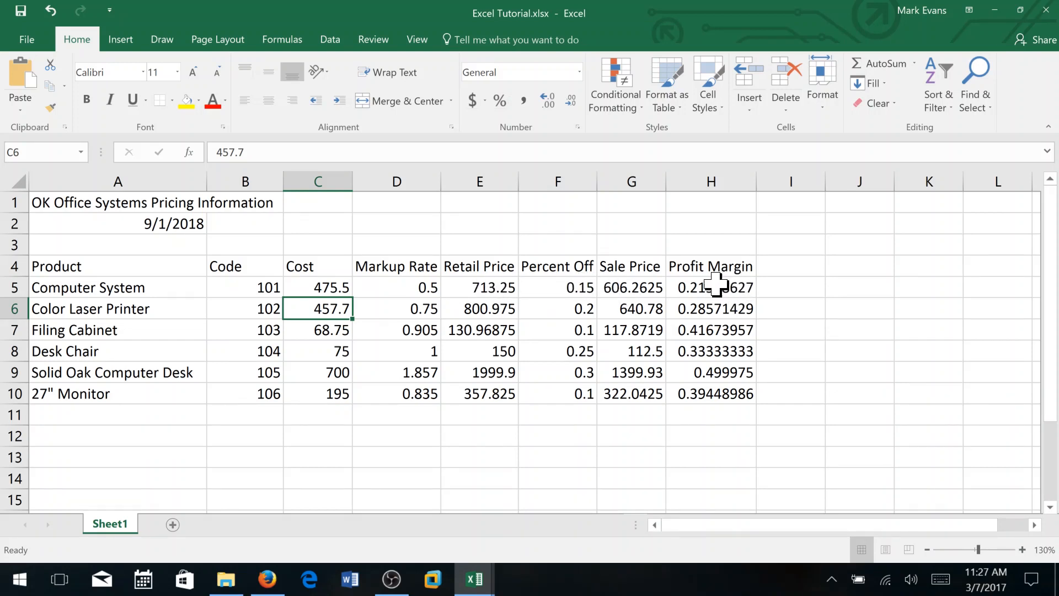
pyautogui.click(439, 295)
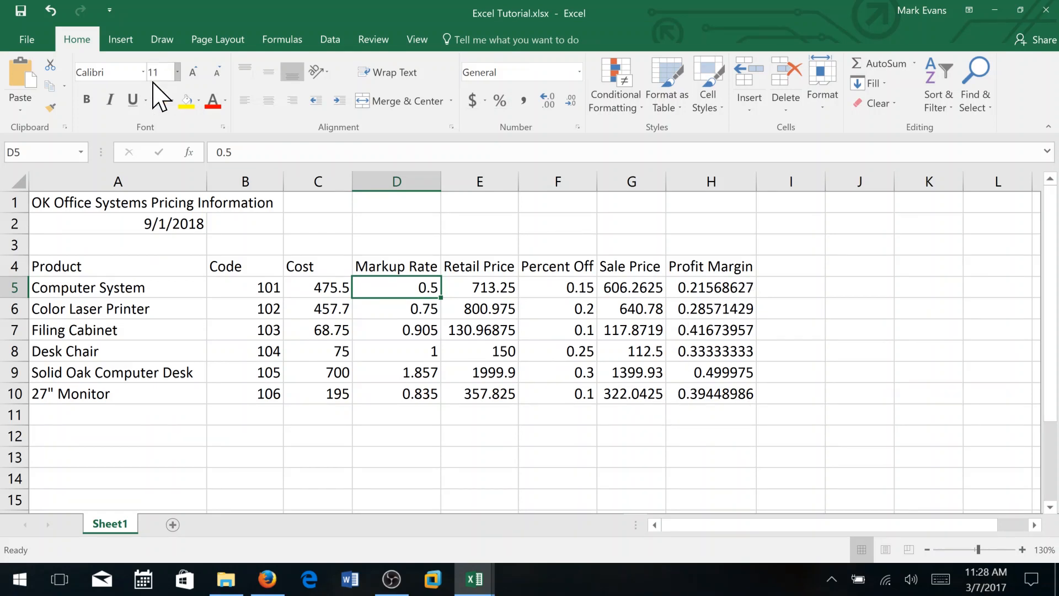
pyautogui.click(20, 10)
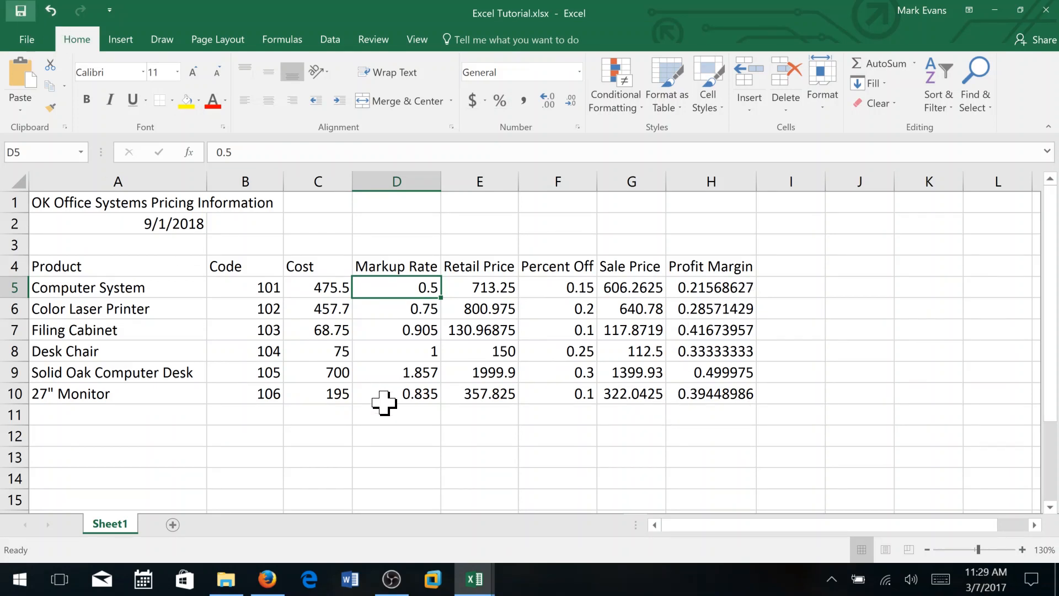
# Show the worksheet's formulas to examine the Retail Price, Sale Price and Profit Margin columns, and switch back to showing values.
pyautogui.click(928, 551)
pyautogui.click(929, 550)
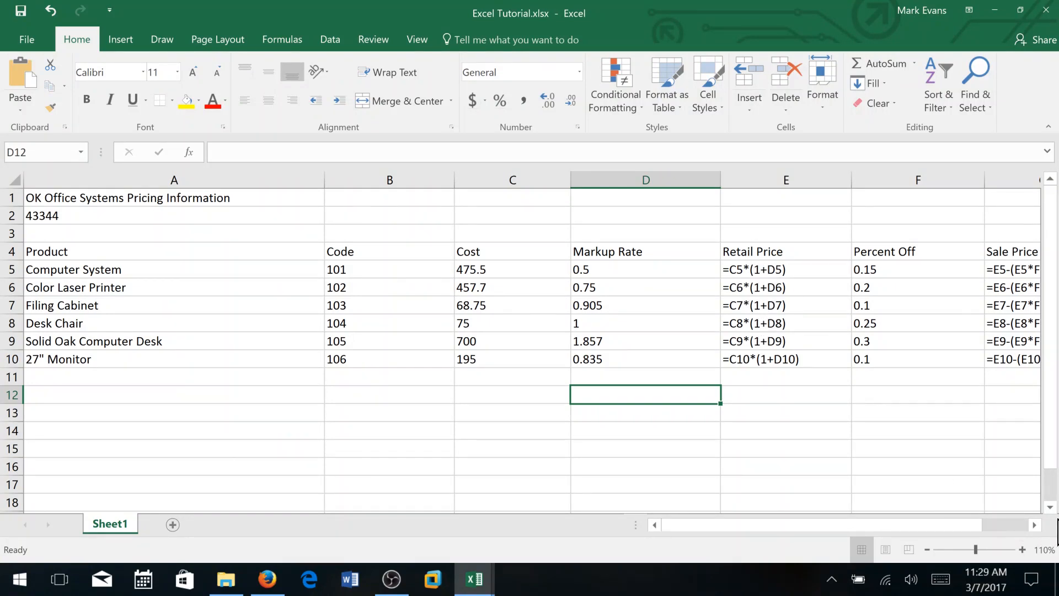
pyautogui.click(1035, 525)
pyautogui.click(1035, 525)
pyautogui.click(1035, 525)
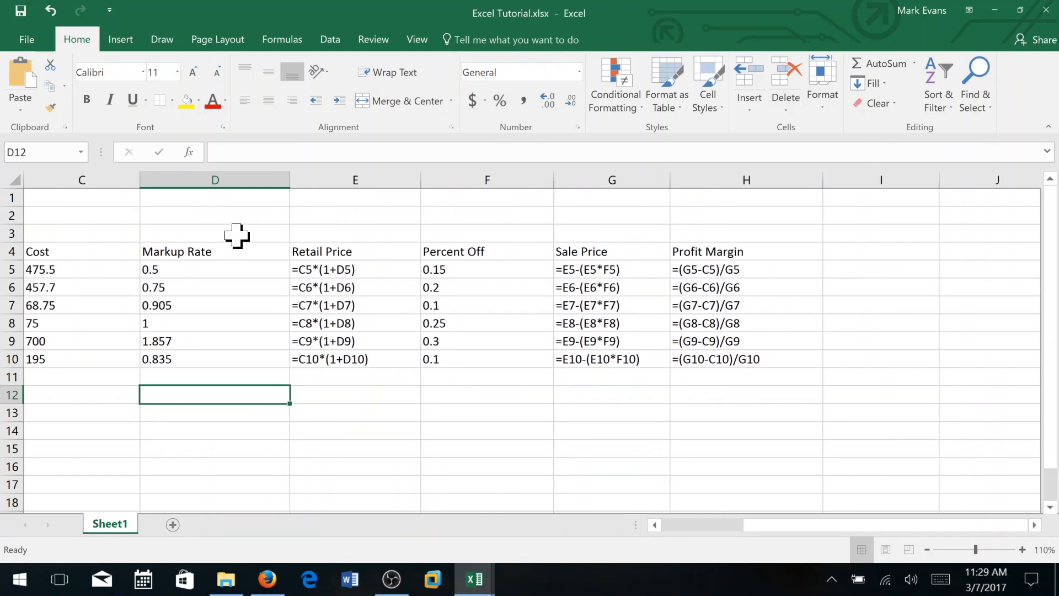
pyautogui.click(654, 525)
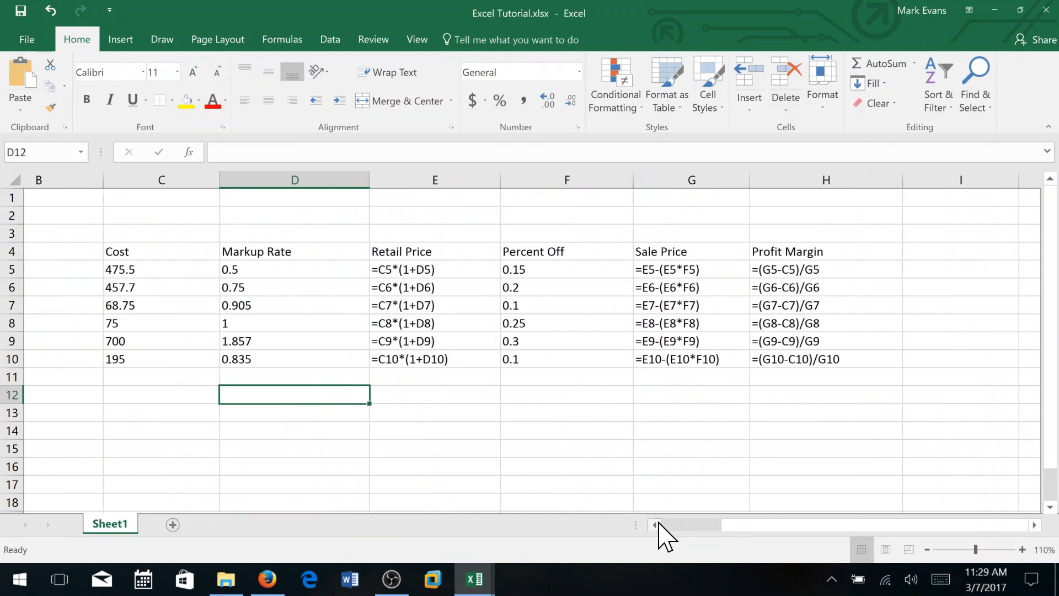
pyautogui.click(655, 524)
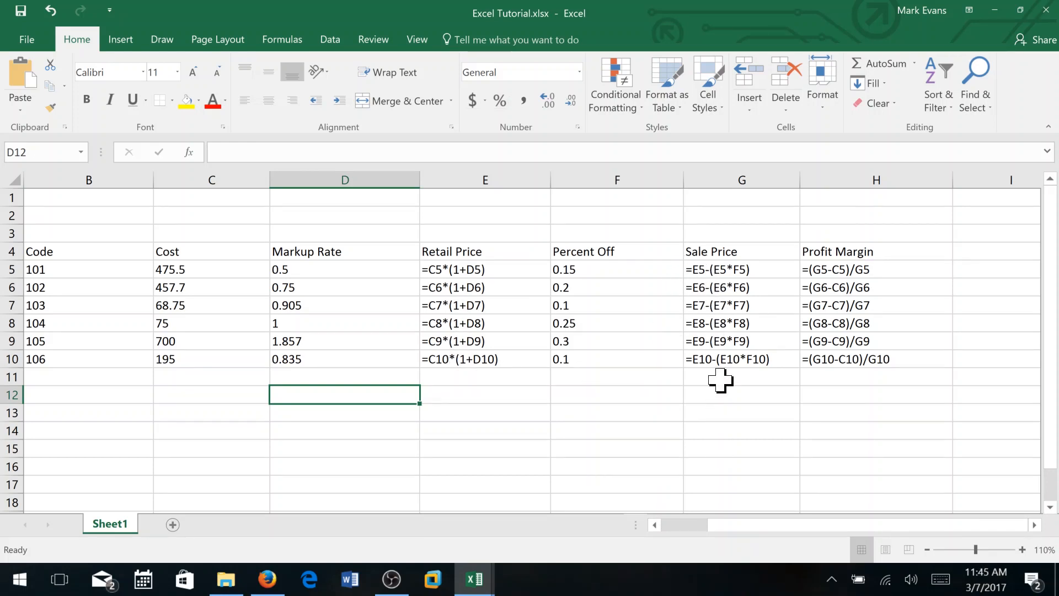
pyautogui.hotkey('ctrl', '`')
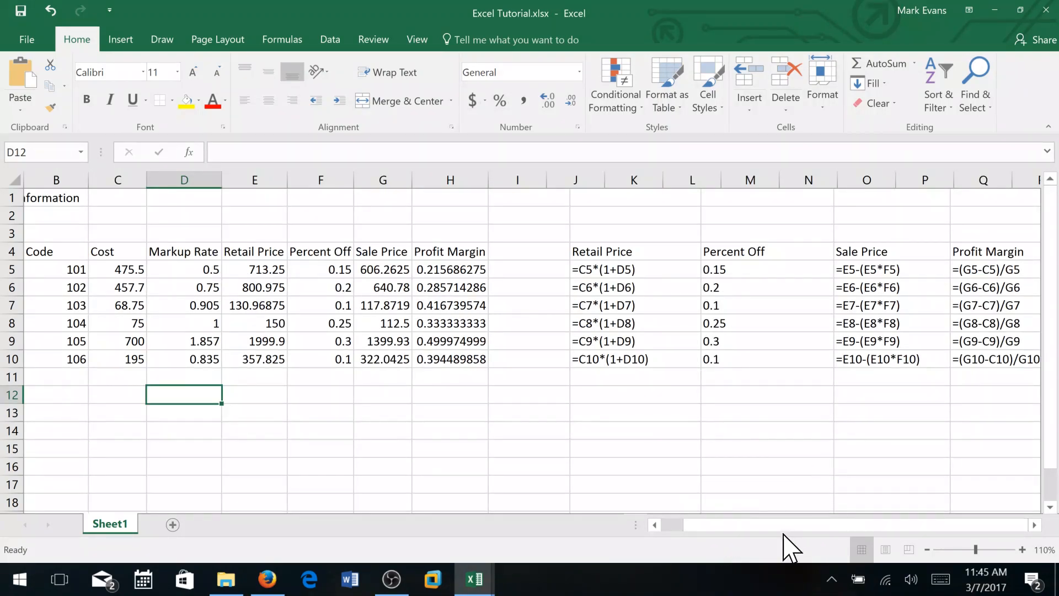
pyautogui.moveTo(786, 521); pyautogui.dragTo(692, 525)
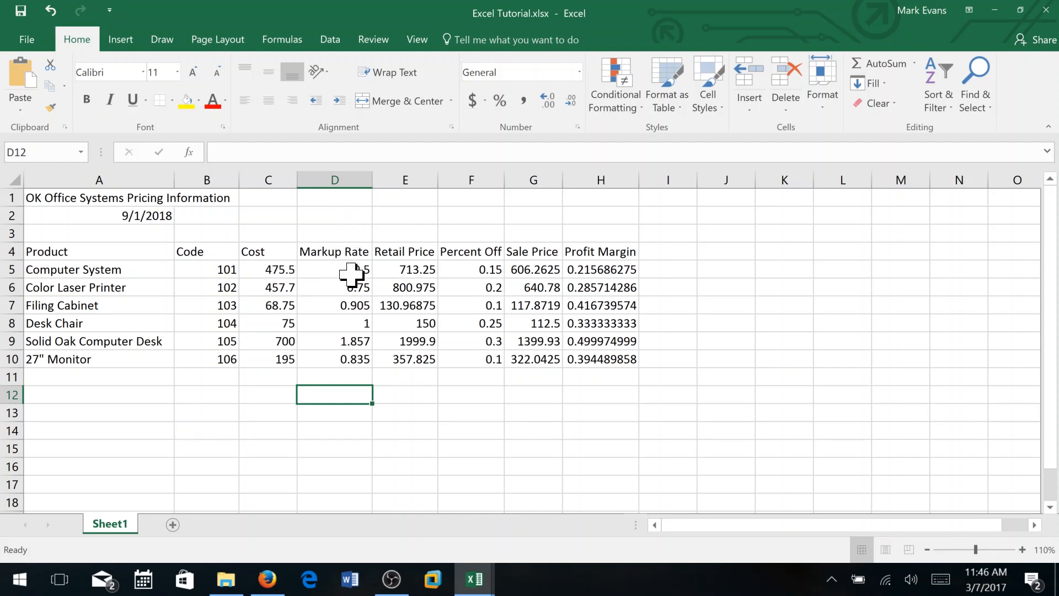
# Set the Color Laser Printer's markup rate in D6 to 0.755 and check its profit margin formula in H6.
pyautogui.click(353, 289)
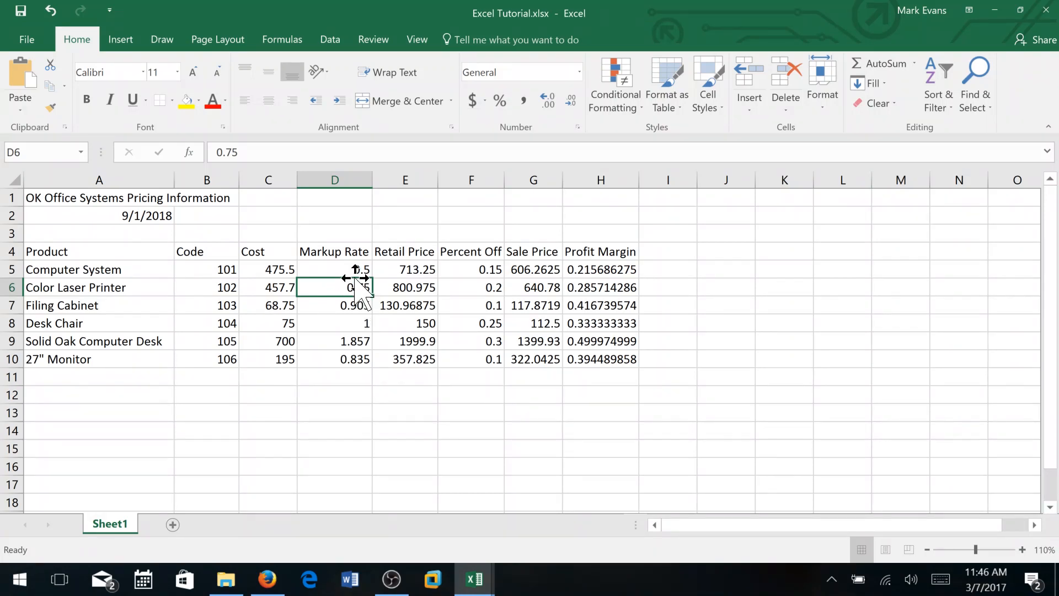
pyautogui.doubleClick(356, 280)
pyautogui.write('5')
pyautogui.click(603, 288)
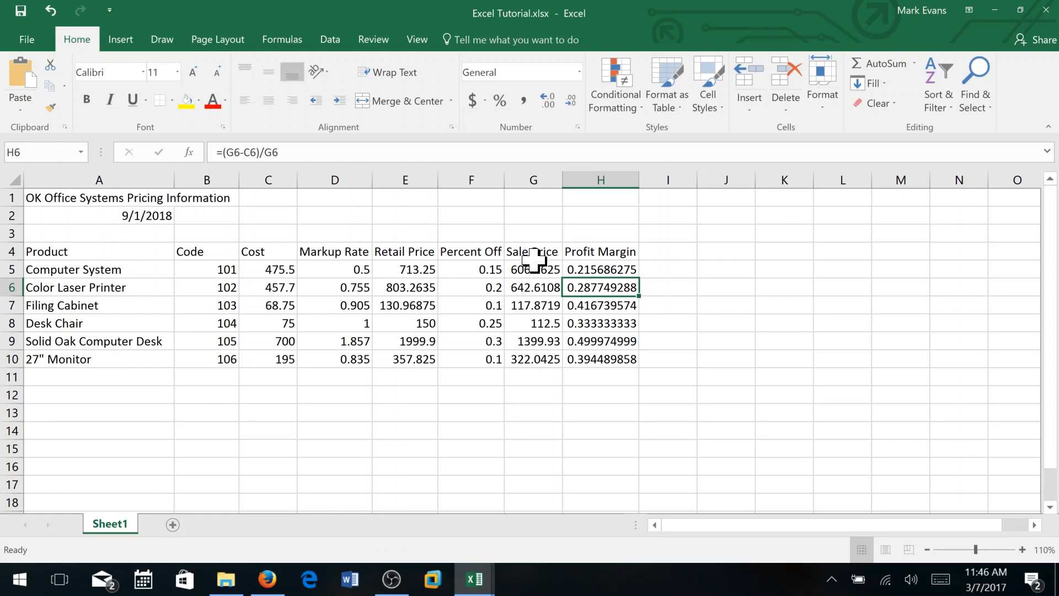
# Set the Filing Cabinet's percent off in F7 to .05.
pyautogui.click(483, 306)
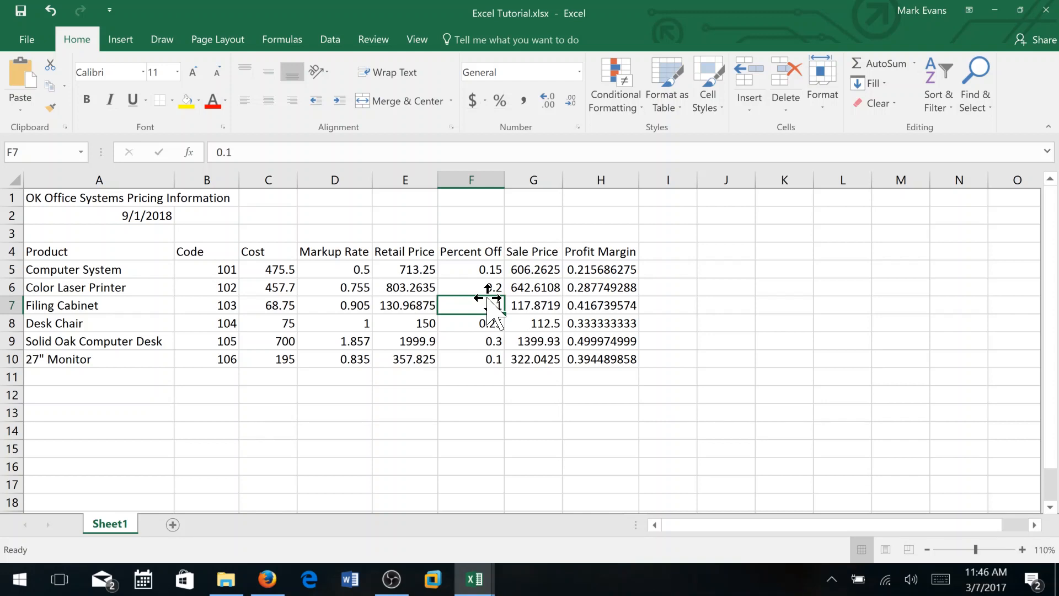
pyautogui.write('.05')
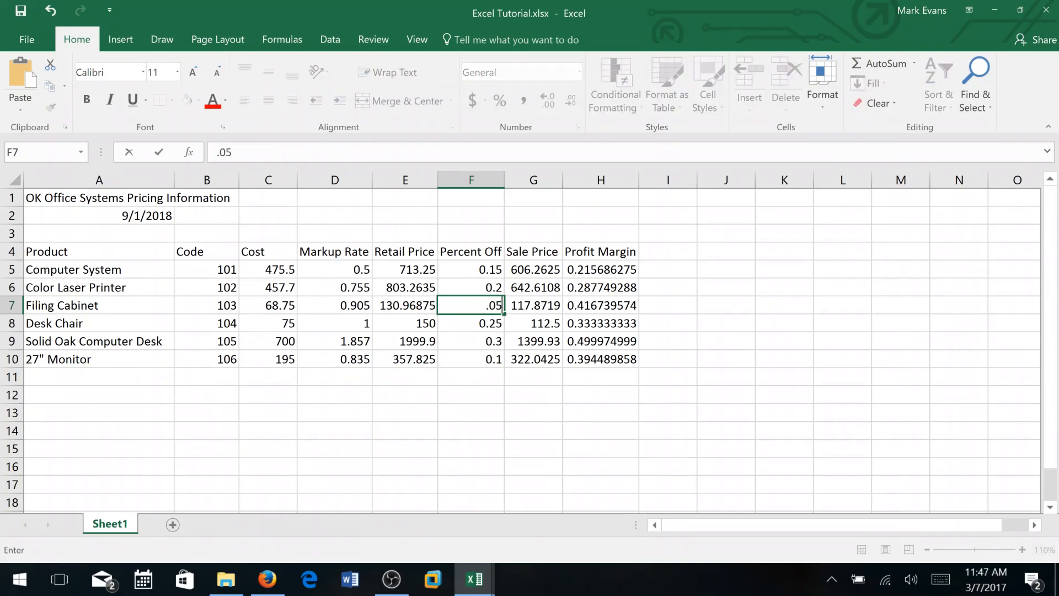
pyautogui.press('Return')
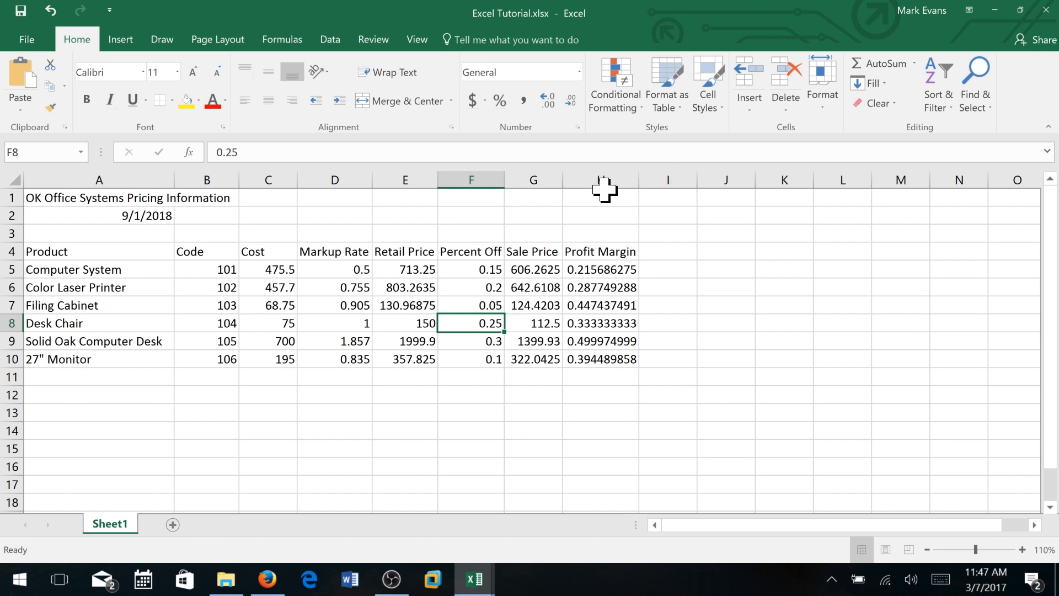
# Insert a blank column between Sale Price and Profit Margin and select its heading cell H4.
pyautogui.click(603, 182)
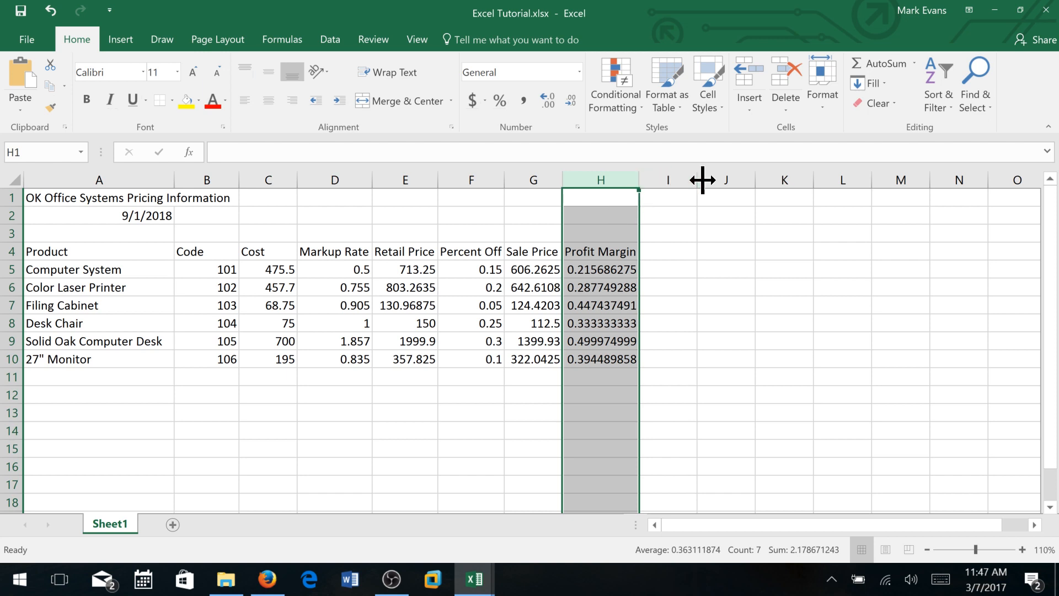
pyautogui.click(748, 109)
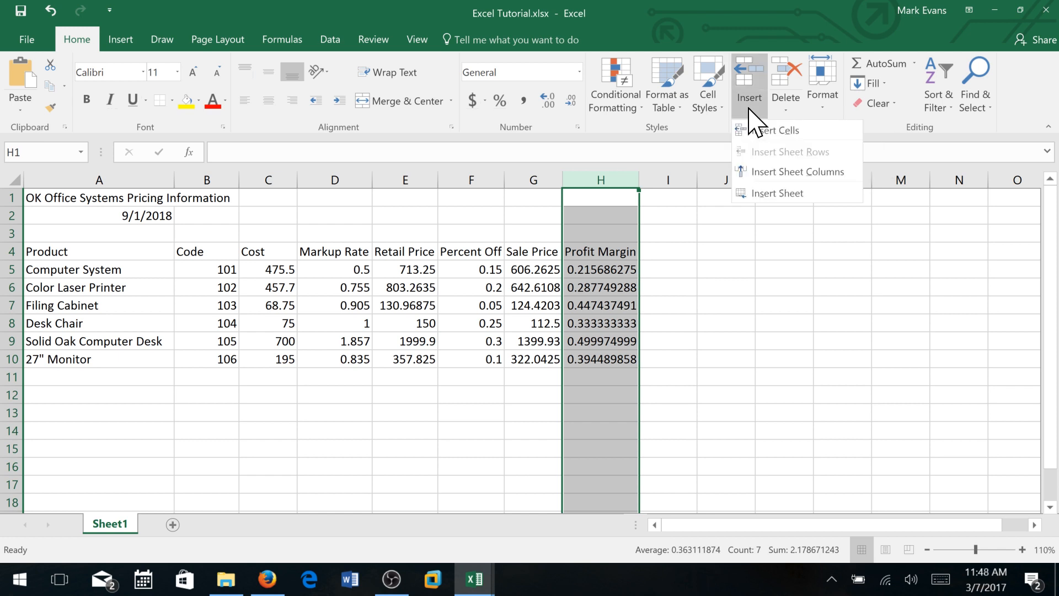
pyautogui.click(776, 172)
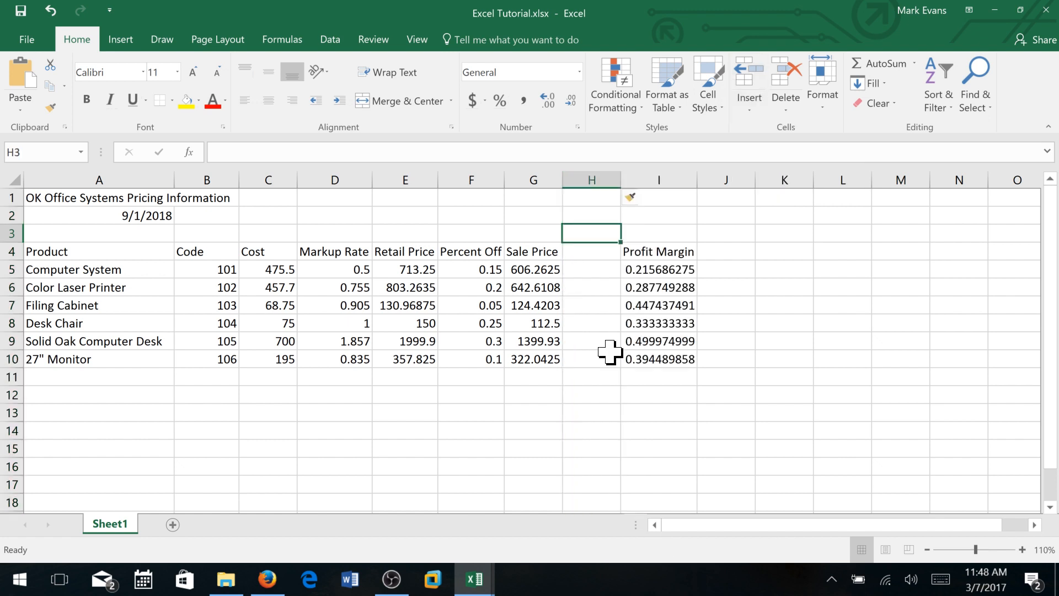
pyautogui.click(590, 252)
pyautogui.press('F2')
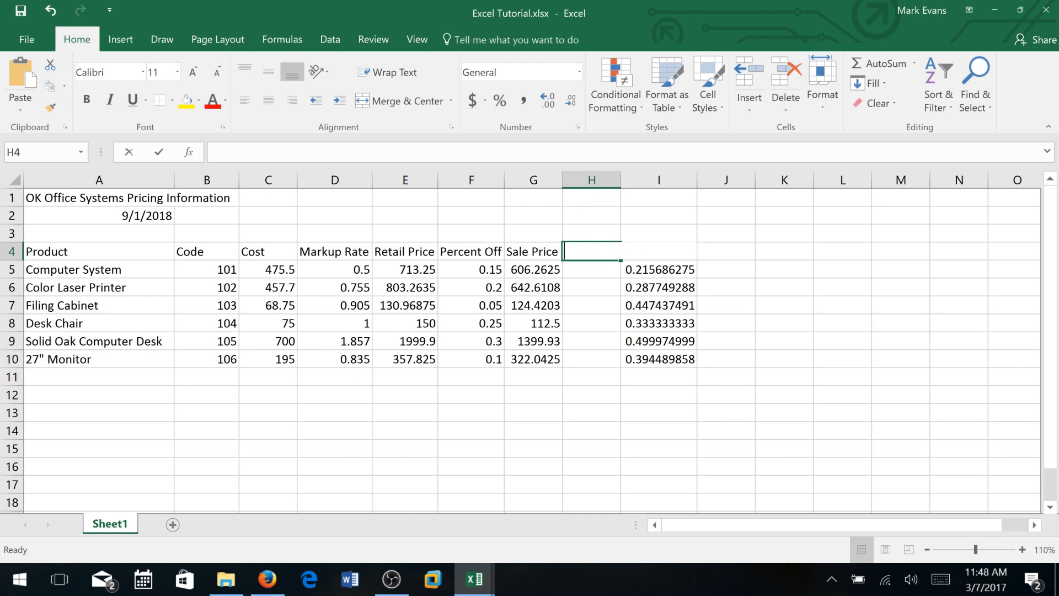
pyautogui.press('Escape')
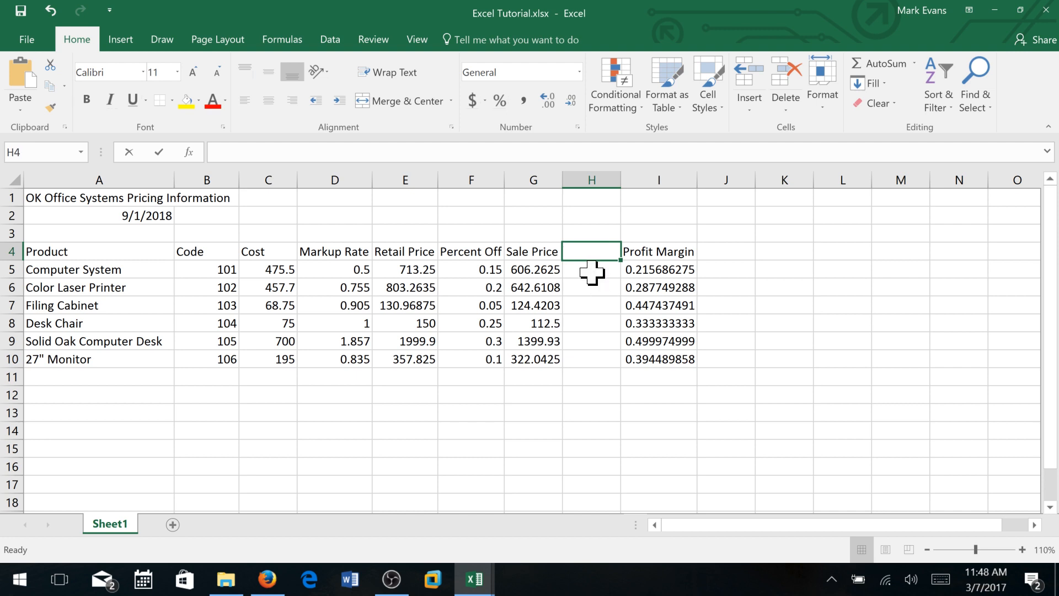
# Enter the heading Profit Amount in H4 and widen column H so the heading fits.
pyautogui.write('Protit Amount')
pyautogui.press('Return')
pyautogui.moveTo(620, 177); pyautogui.dragTo(651, 179)
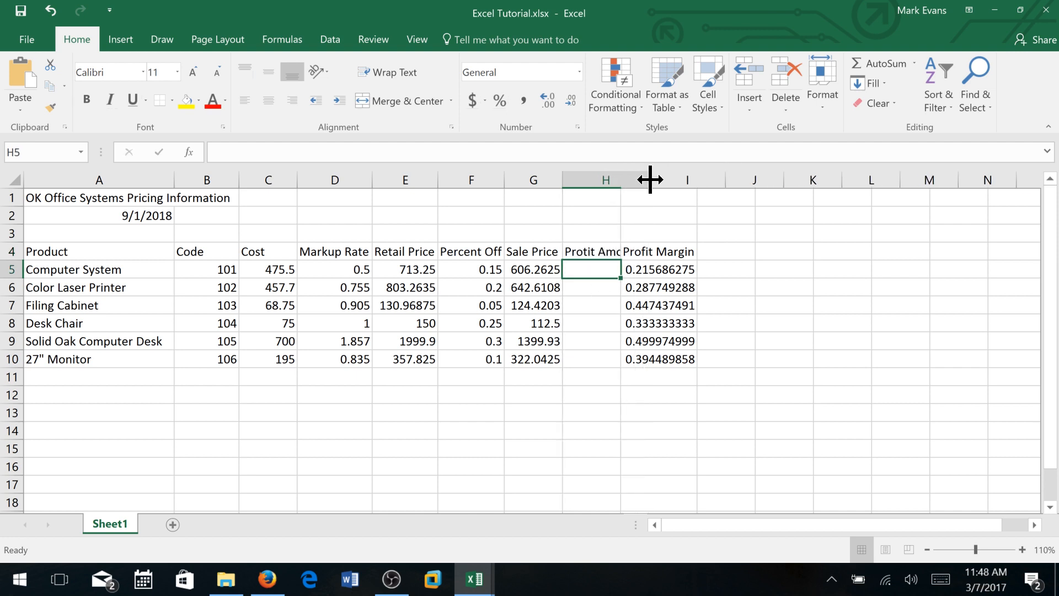
pyautogui.click(596, 251)
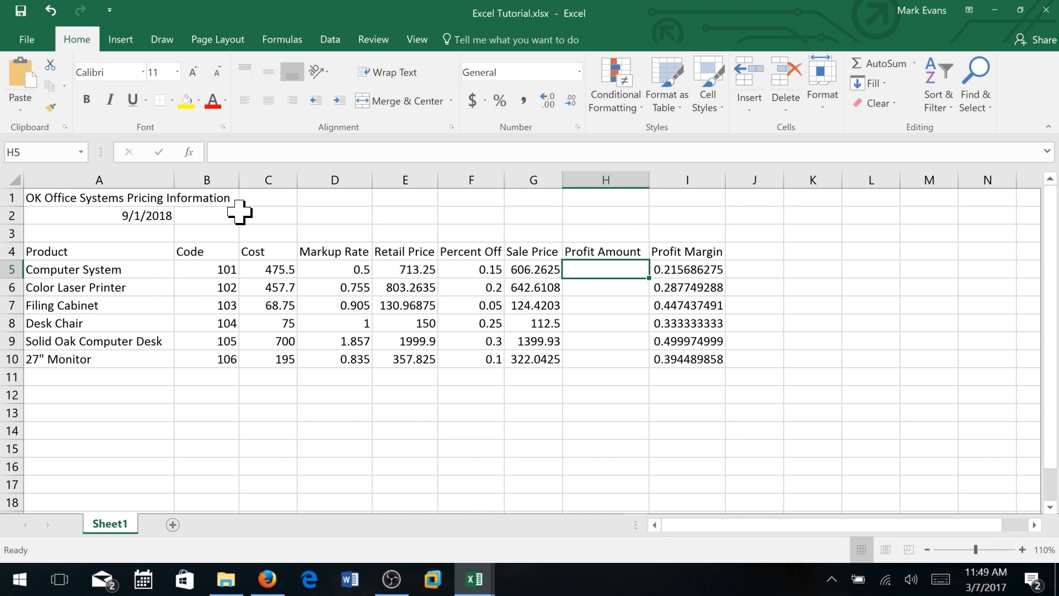
# Calculate the Computer System's profit amount in H5 with the formula =G5-C5.
pyautogui.write('=')
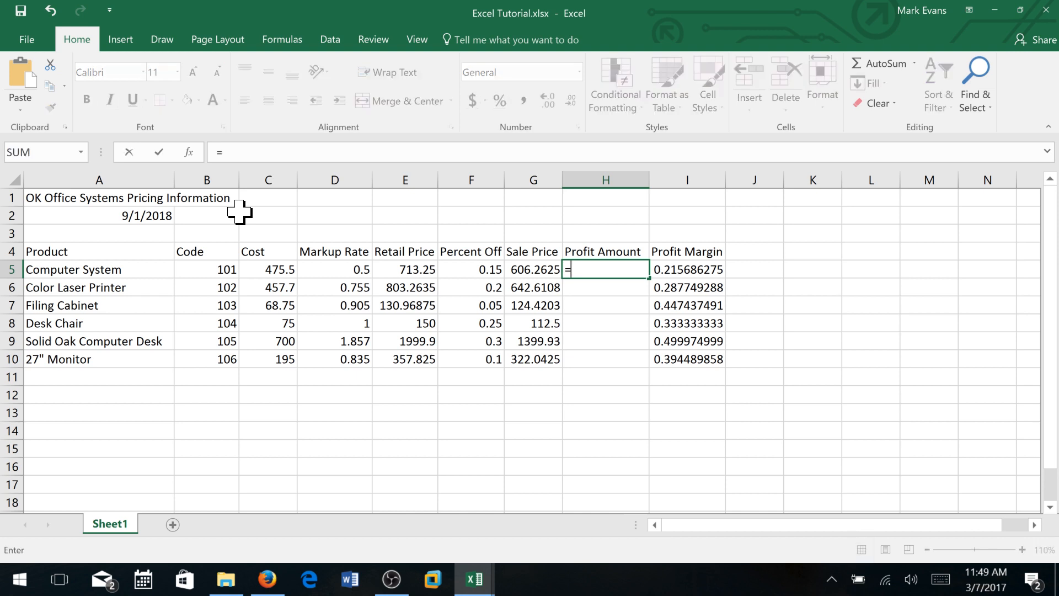
pyautogui.write('G5')
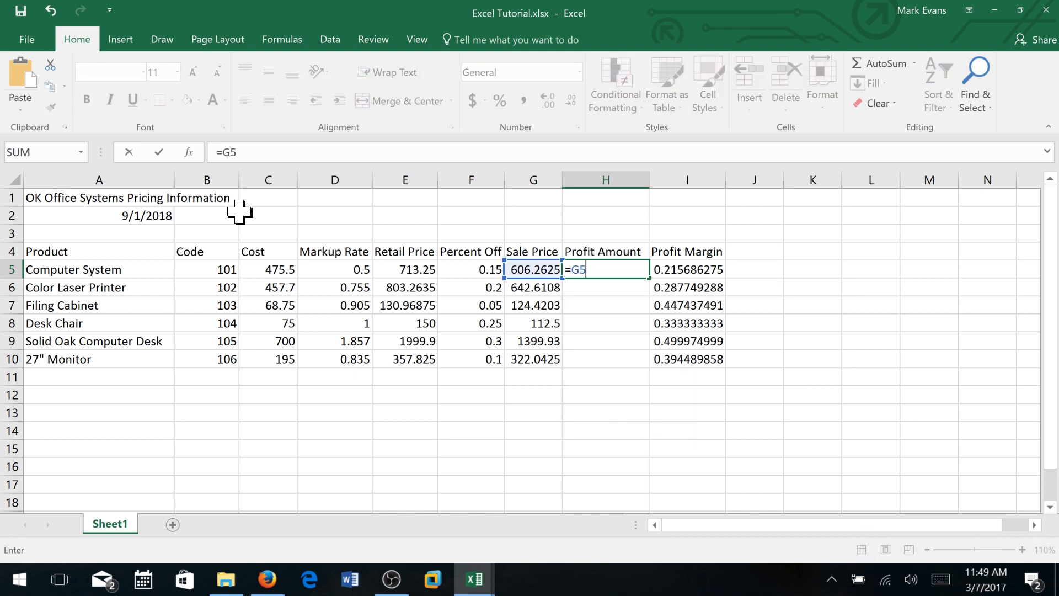
pyautogui.write('-C5')
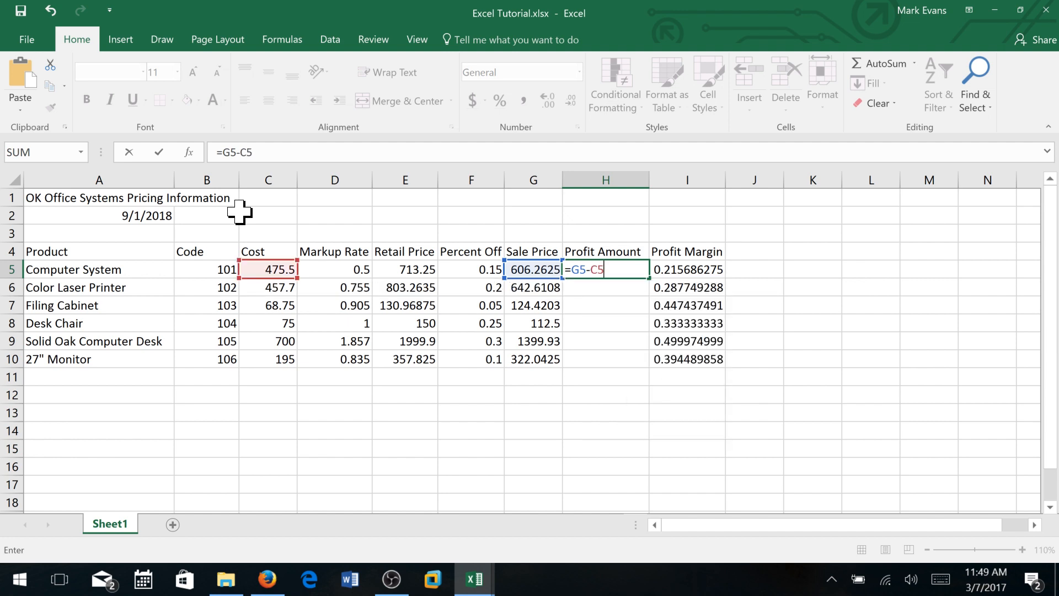
pyautogui.press('Return')
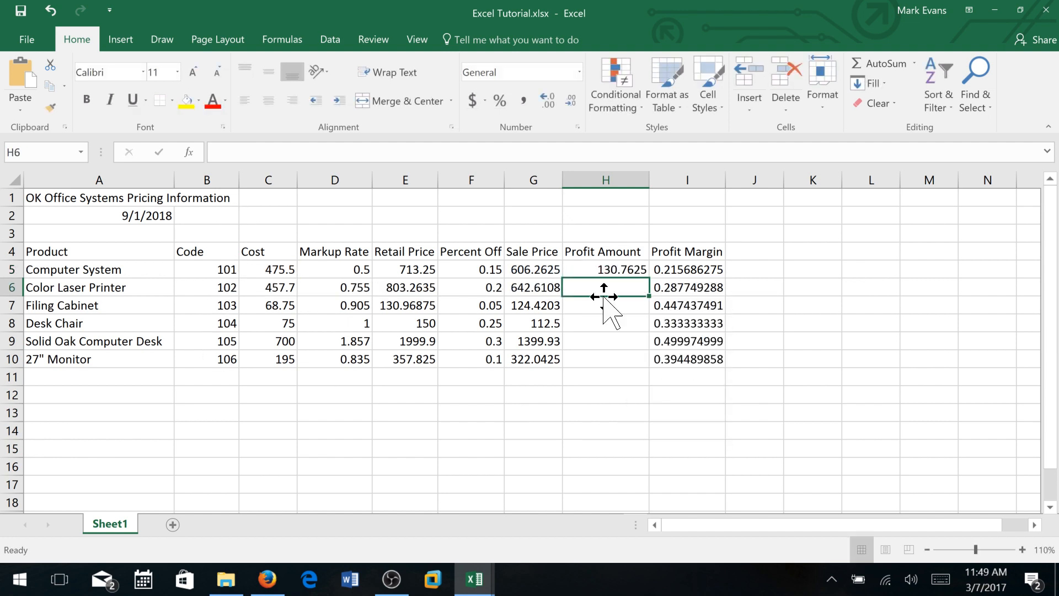
# Copy the profit amount formula from H5 down through H10 for the remaining products.
pyautogui.click(605, 270)
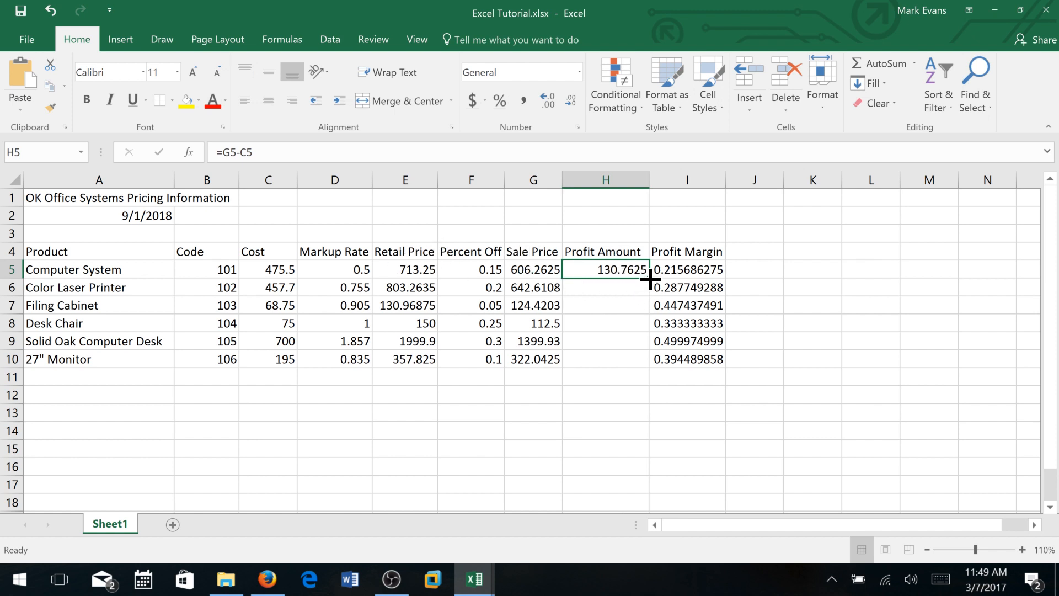
pyautogui.moveTo(650, 279); pyautogui.dragTo(642, 372)
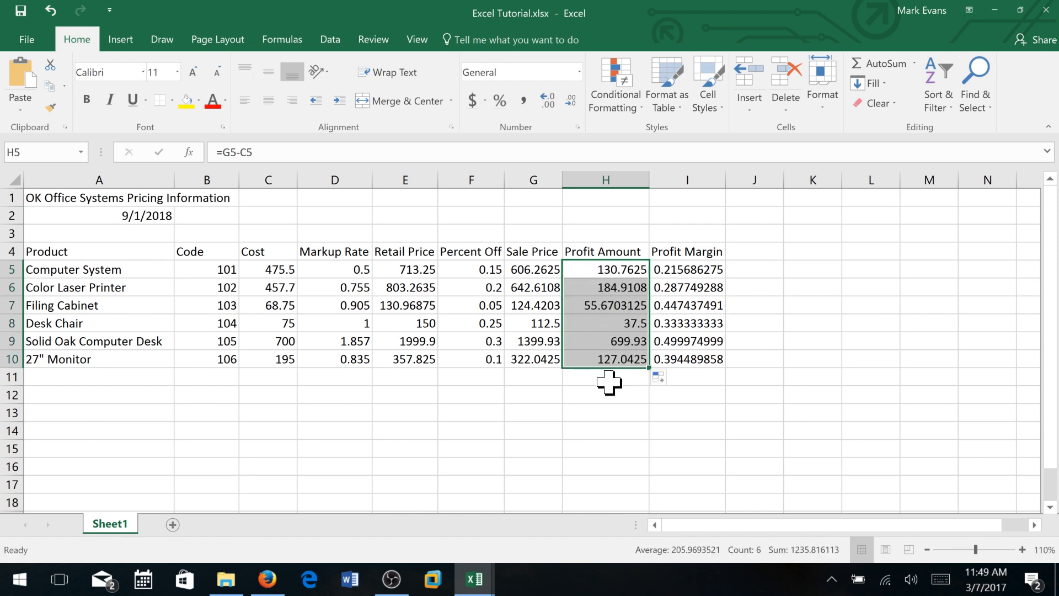
pyautogui.click(605, 414)
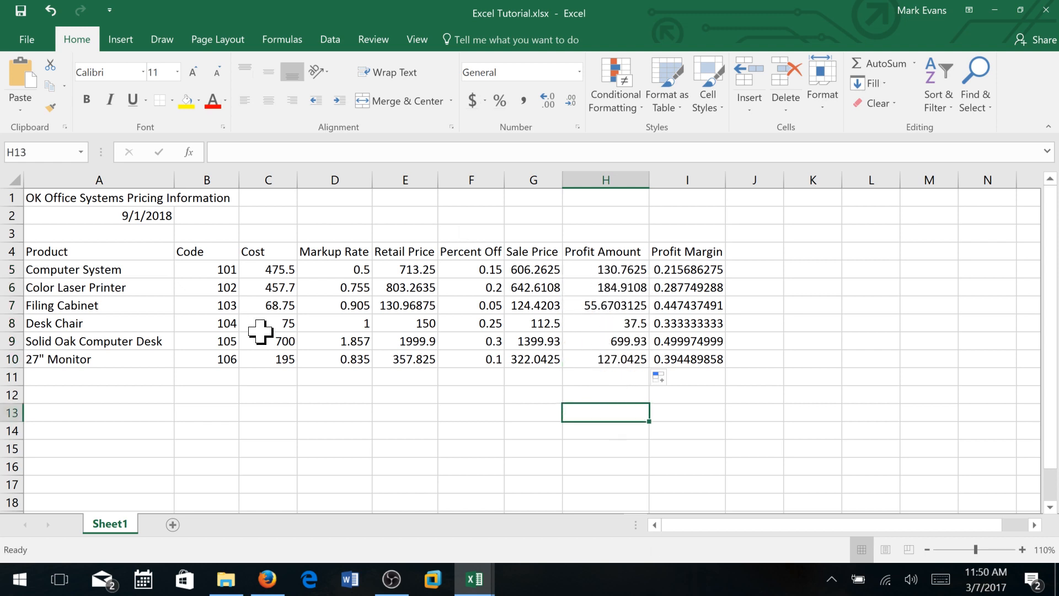
# Insert a blank row above the Computer System row.
pyautogui.click(8, 270)
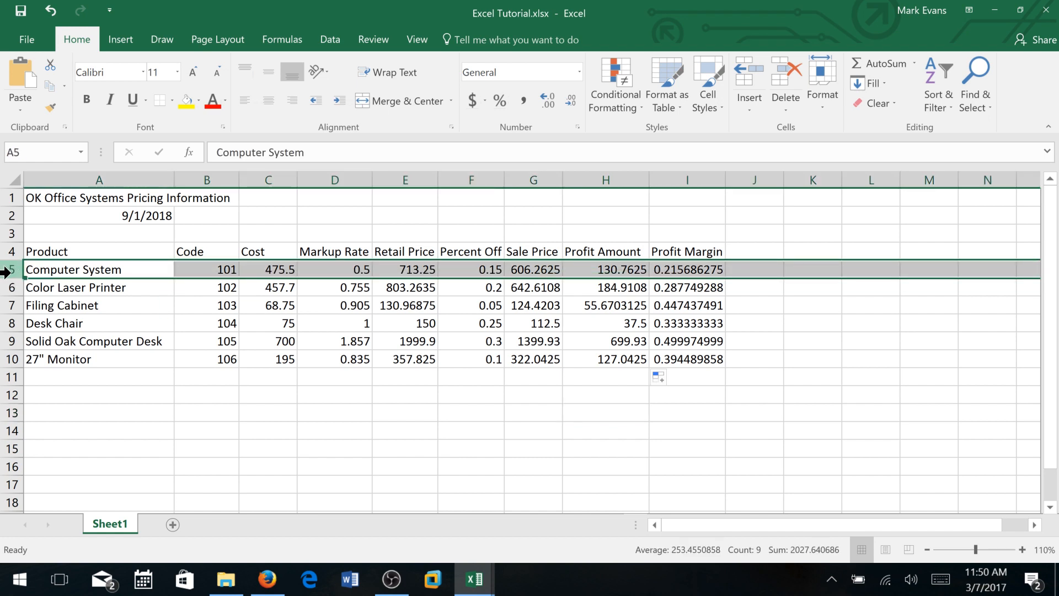
pyautogui.rightClick(14, 272)
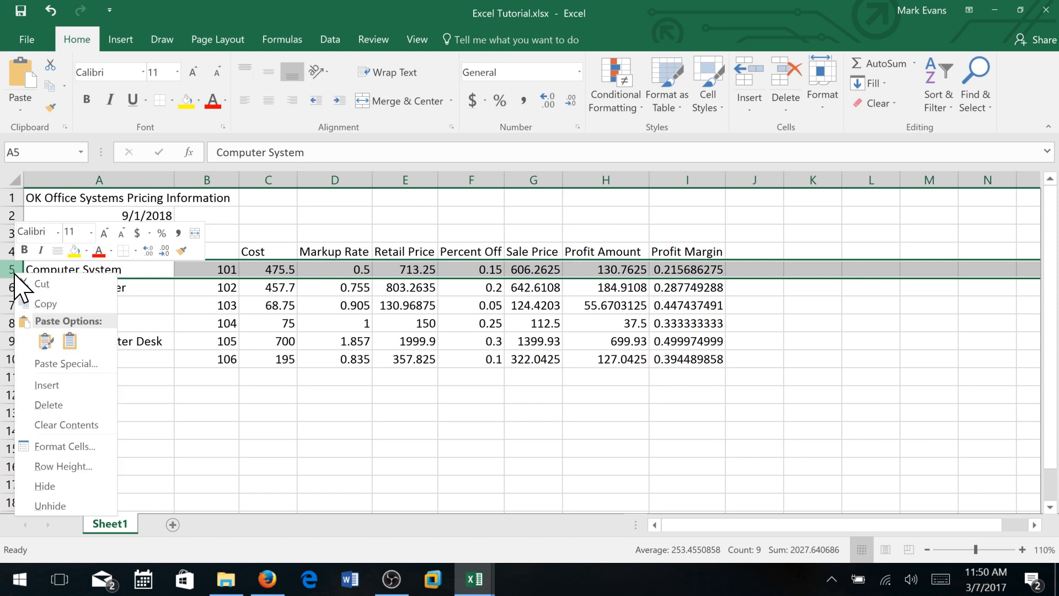
pyautogui.click(46, 385)
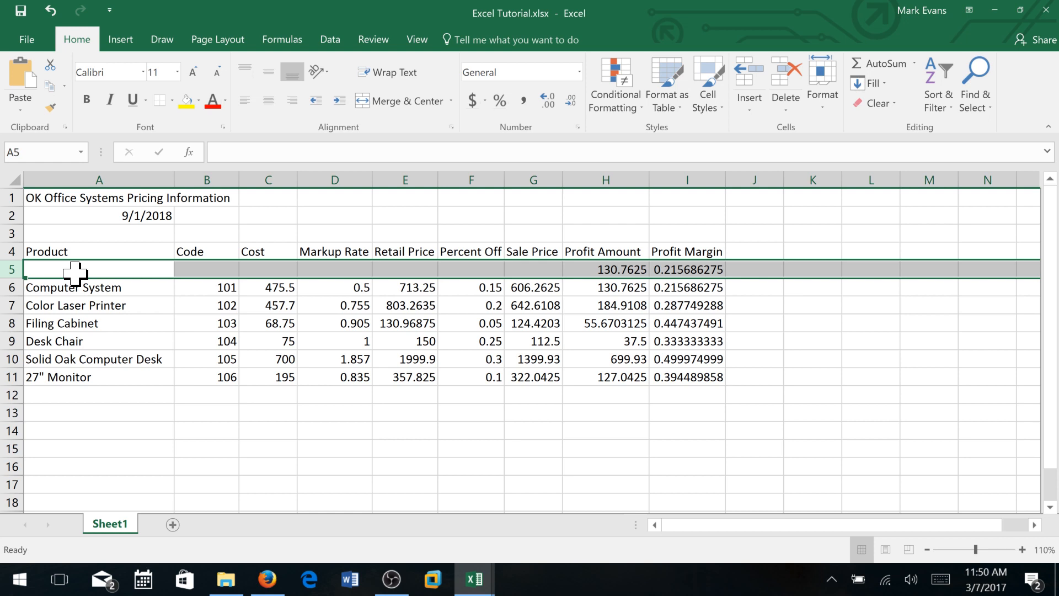
# Enter the category heading Electronics in bold in cell A5.
pyautogui.click(75, 272)
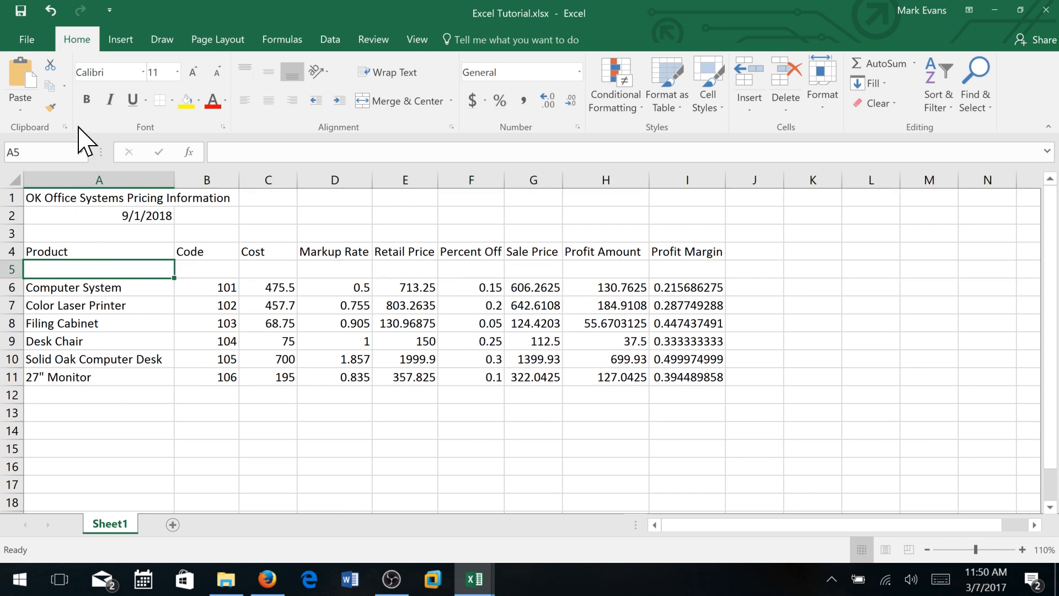
pyautogui.click(86, 100)
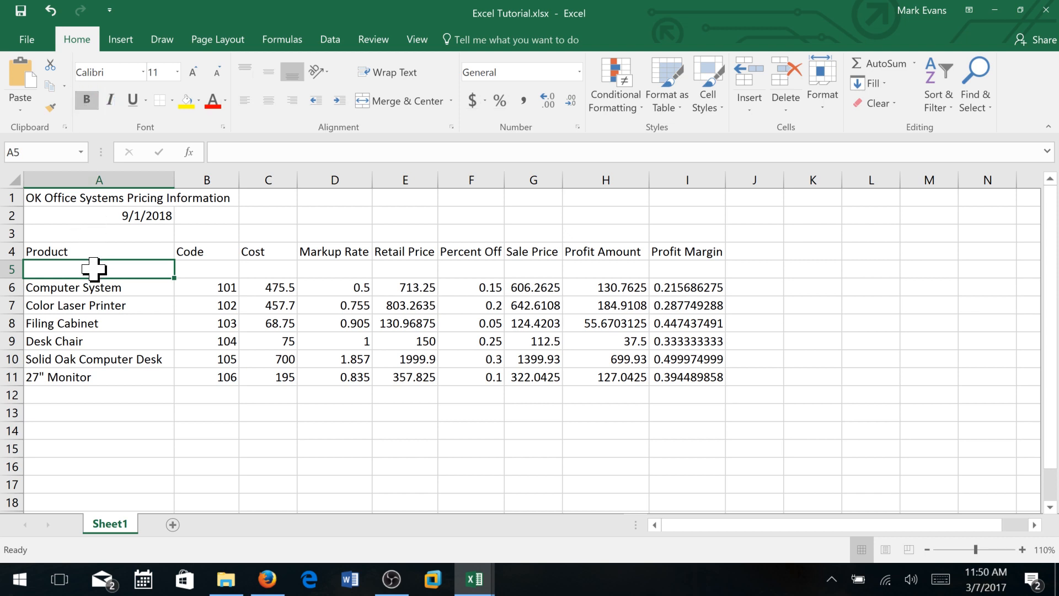
pyautogui.write('Elect')
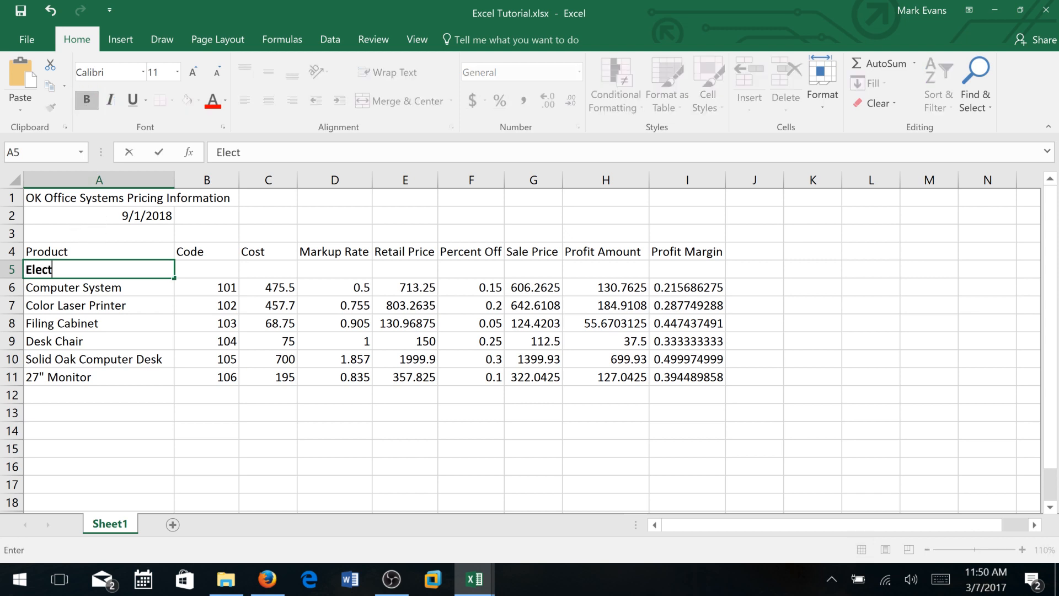
pyautogui.write('ronics')
pyautogui.press('Return')
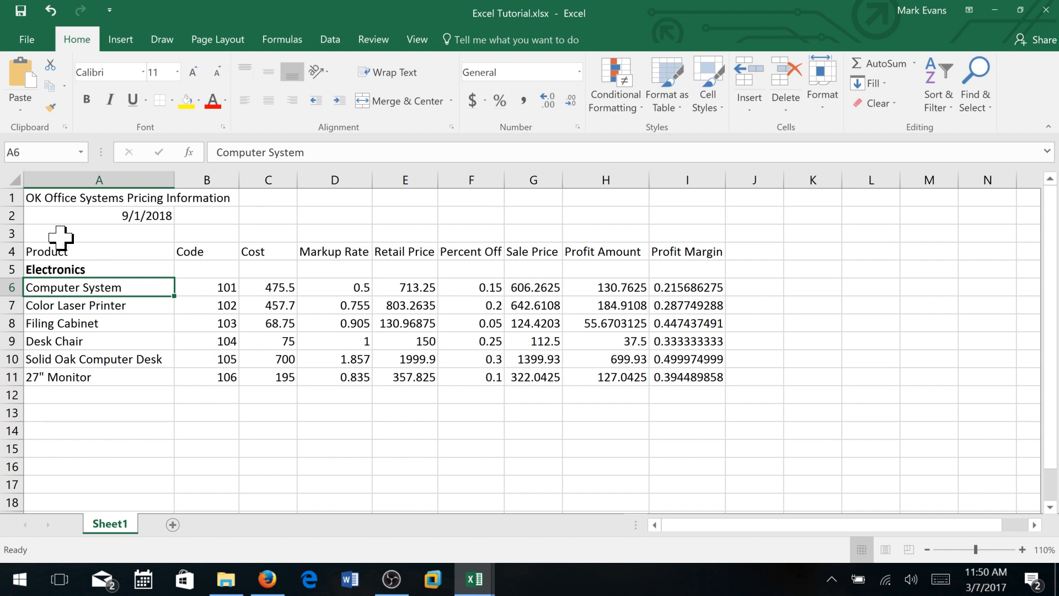
# Insert a blank row above the Filing Cabinet row.
pyautogui.click(8, 320)
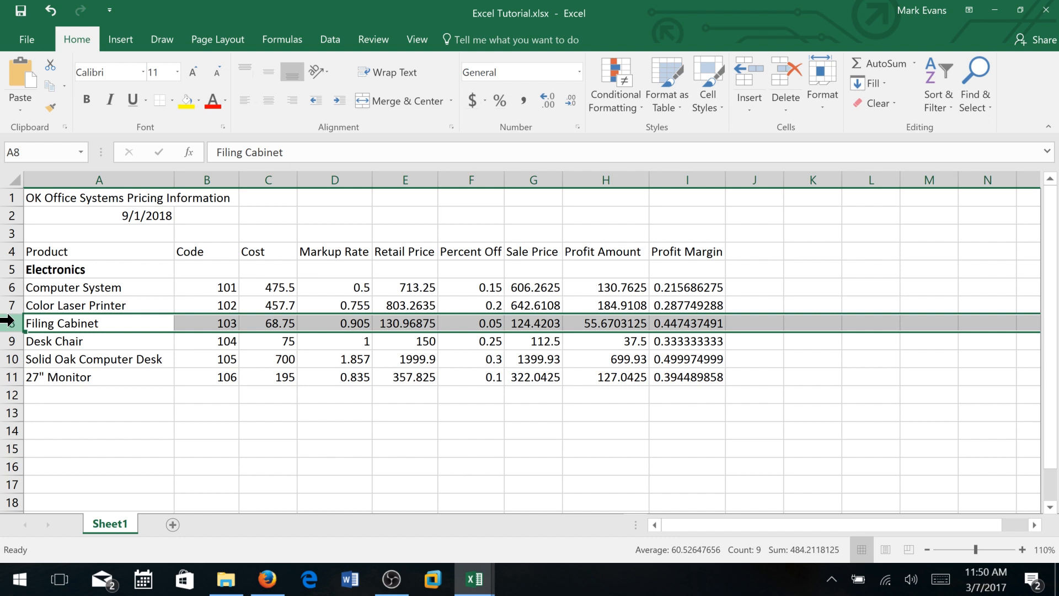
pyautogui.rightClick(8, 320)
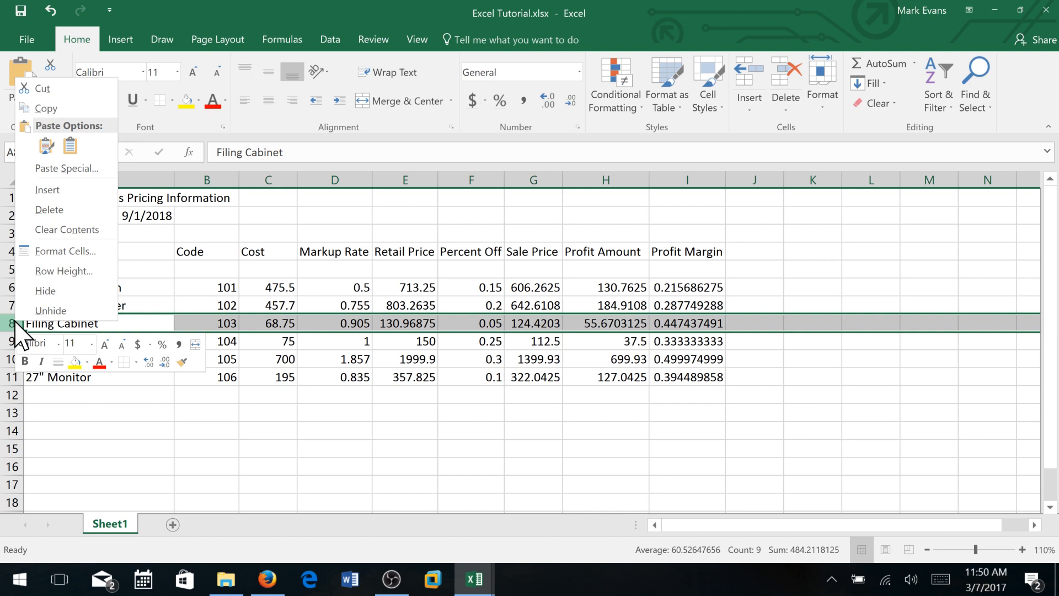
pyautogui.press('Escape')
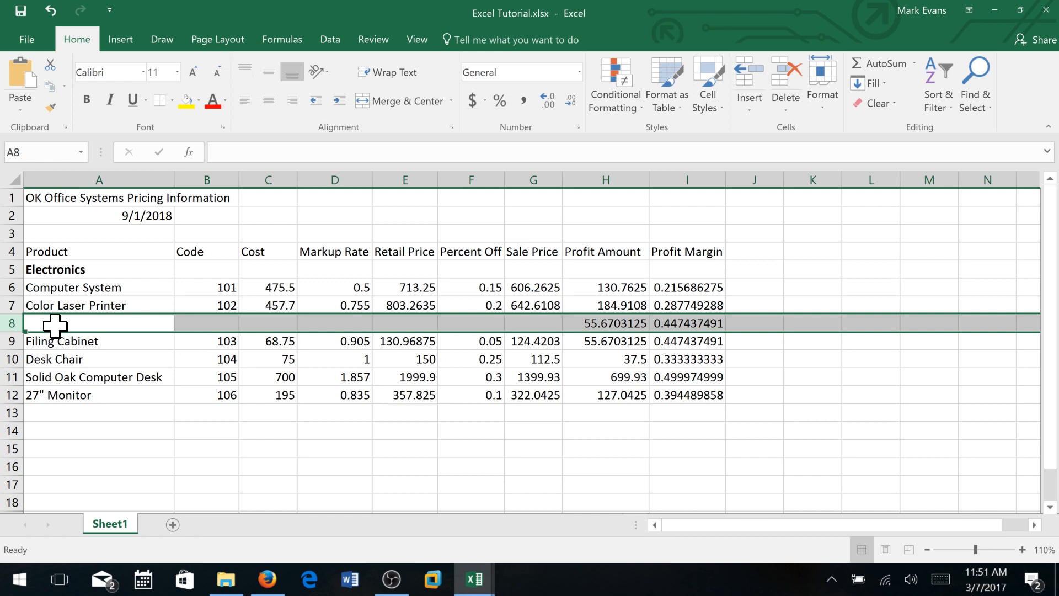
# Enter the category heading Furniture in bold in cell A8 and save the workbook.
pyautogui.click(86, 100)
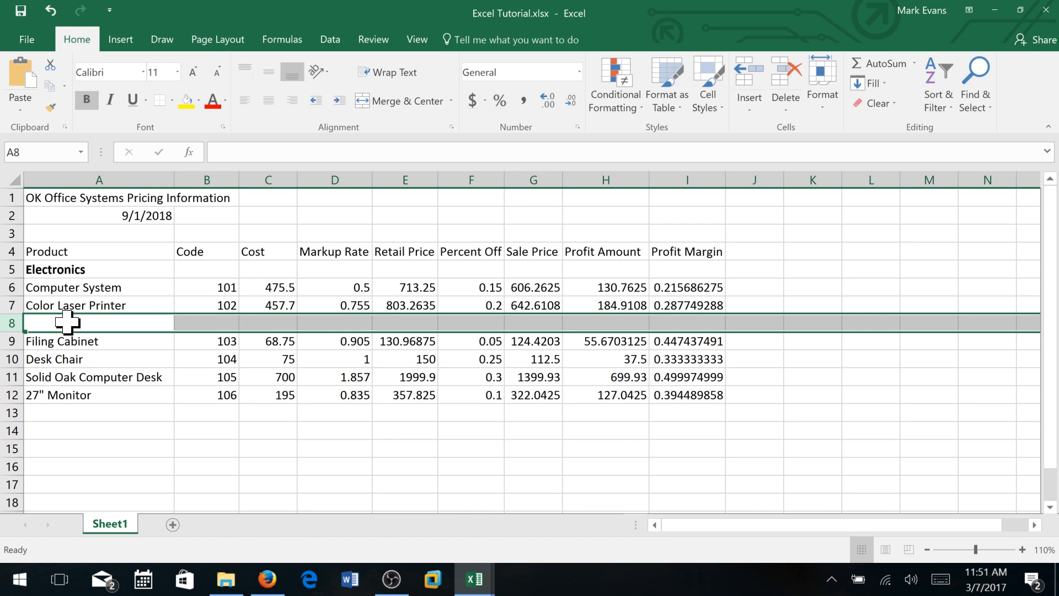
pyautogui.write('Fur')
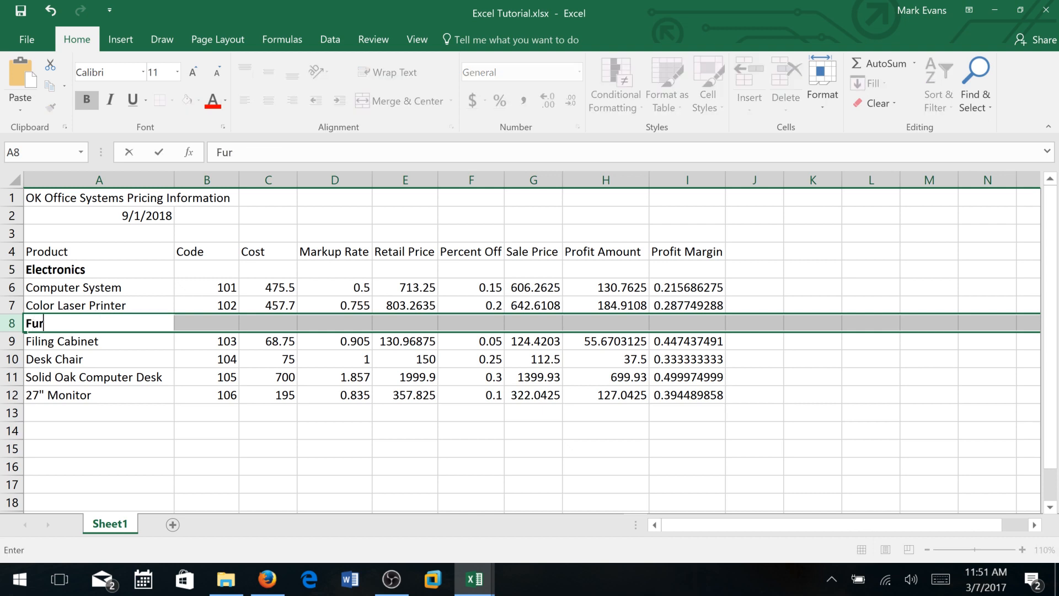
pyautogui.write('niture')
pyautogui.press('Return')
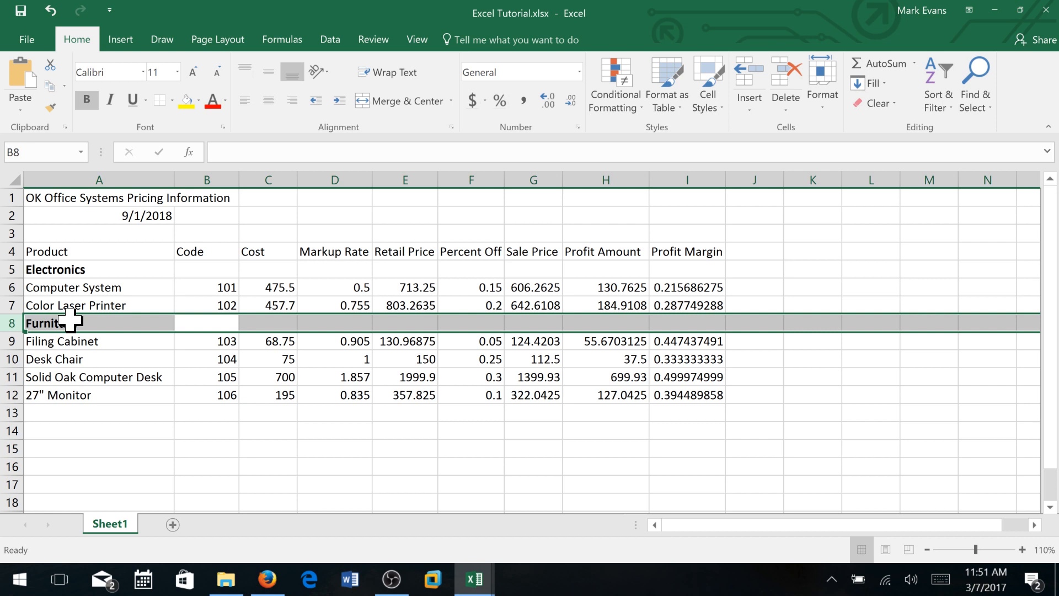
pyautogui.click(21, 9)
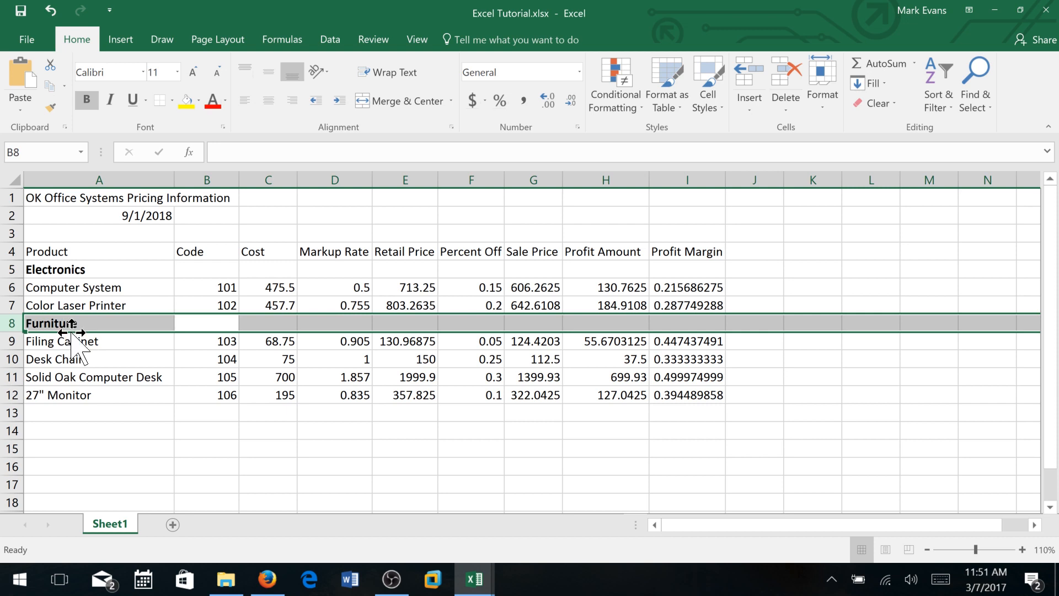
# Hide the Code column B and save the workbook.
pyautogui.click(212, 171)
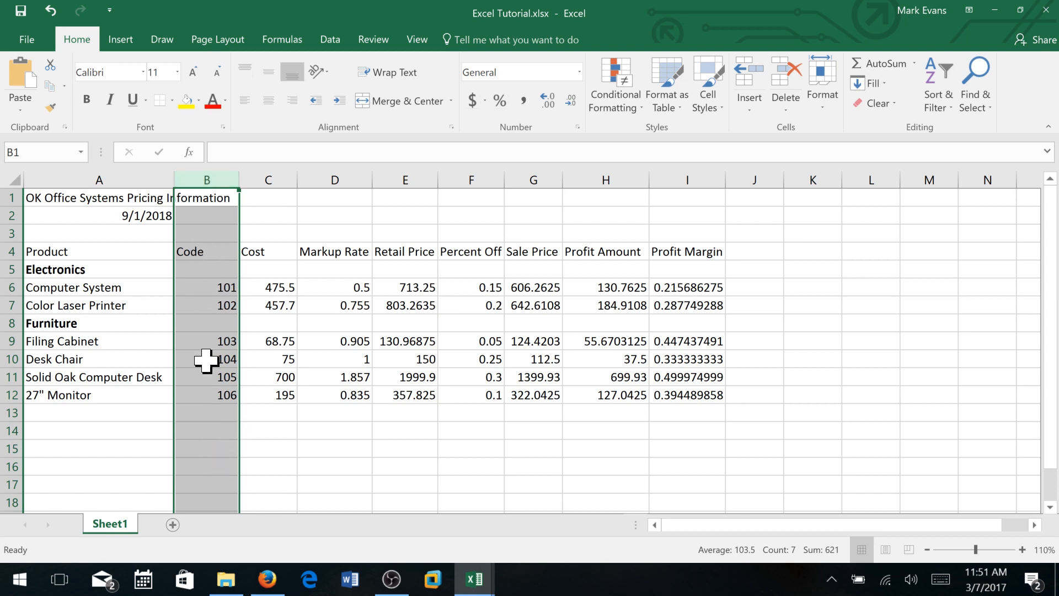
pyautogui.rightClick(200, 181)
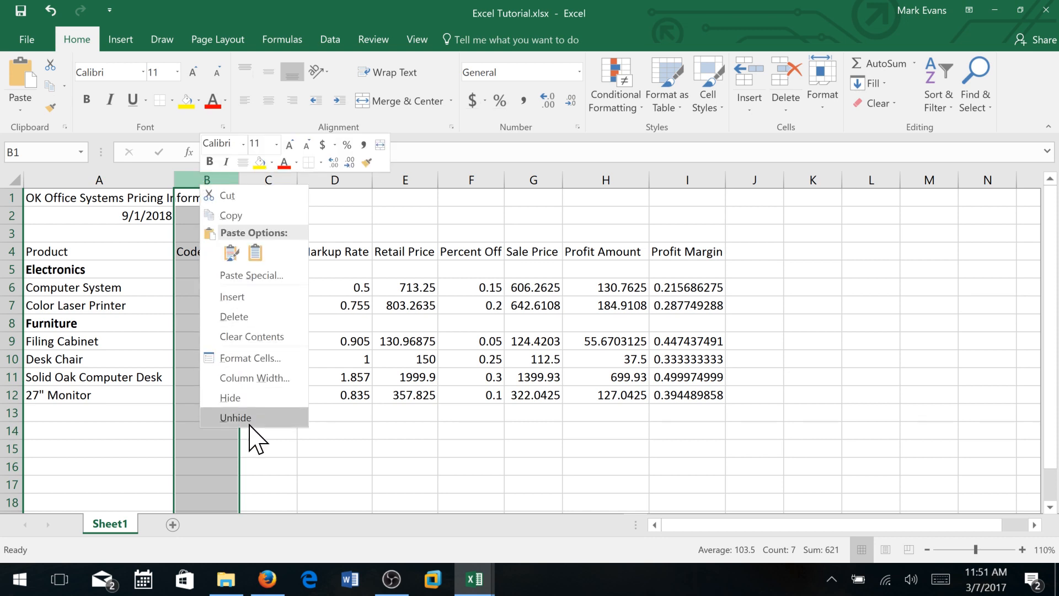
pyautogui.click(243, 398)
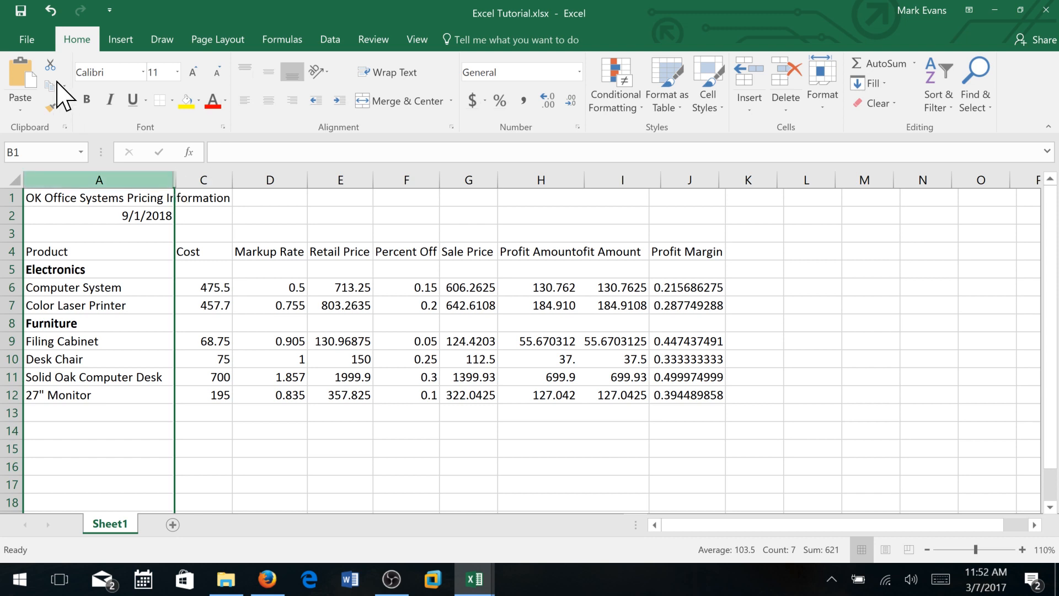
pyautogui.click(21, 10)
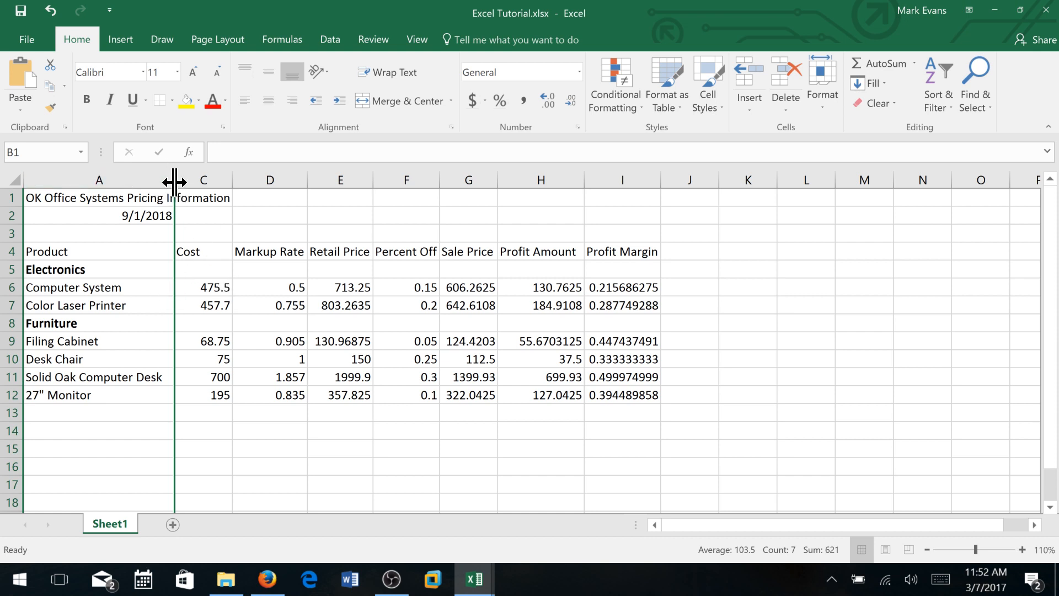
# Widen the Product column A slightly.
pyautogui.moveTo(174, 182); pyautogui.dragTo(181, 183)
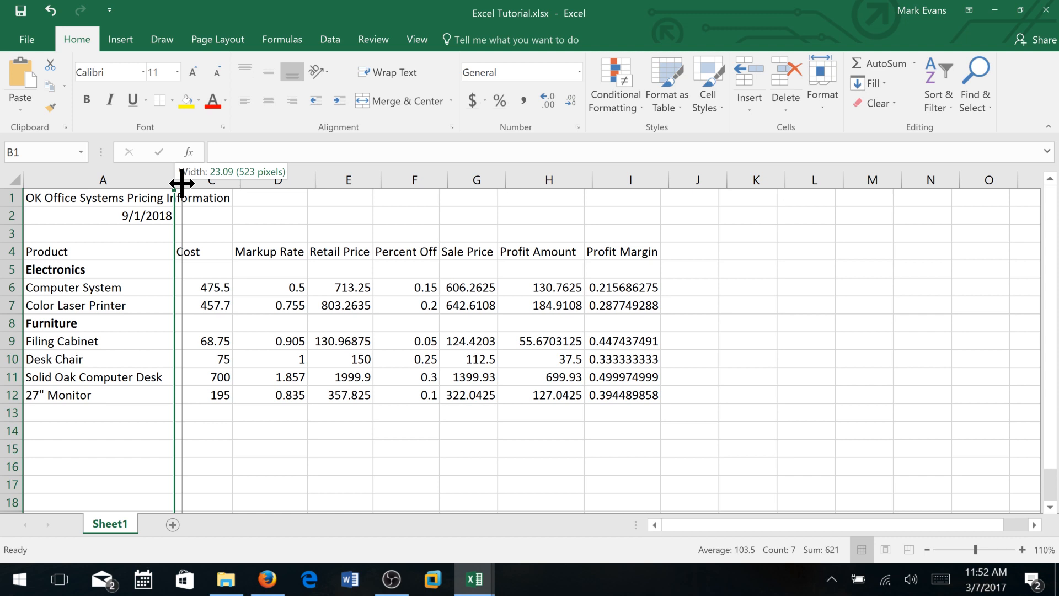
pyautogui.moveTo(182, 183); pyautogui.dragTo(186, 183)
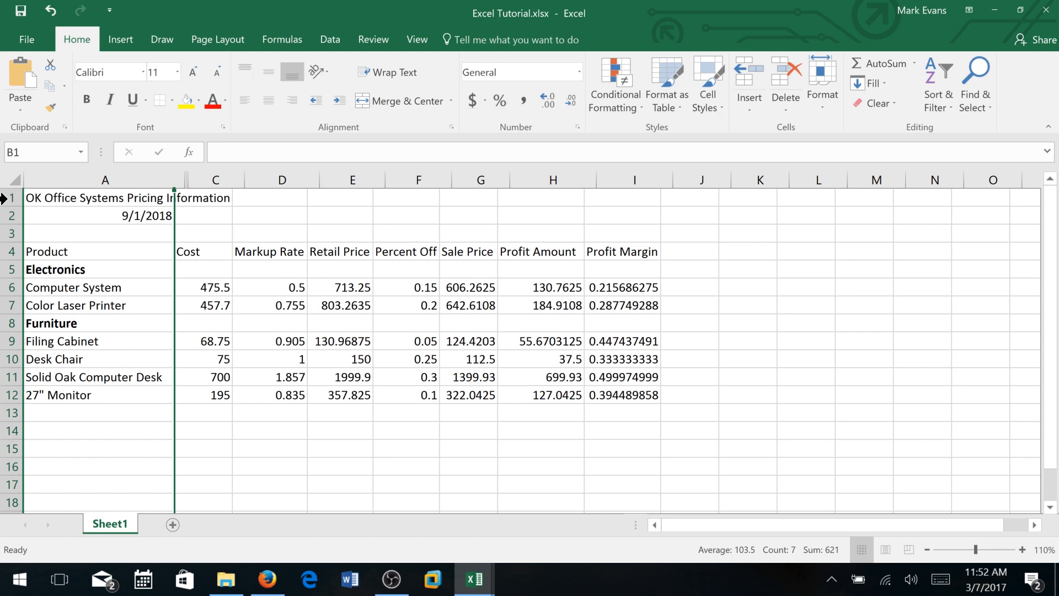
pyautogui.click(251, 258)
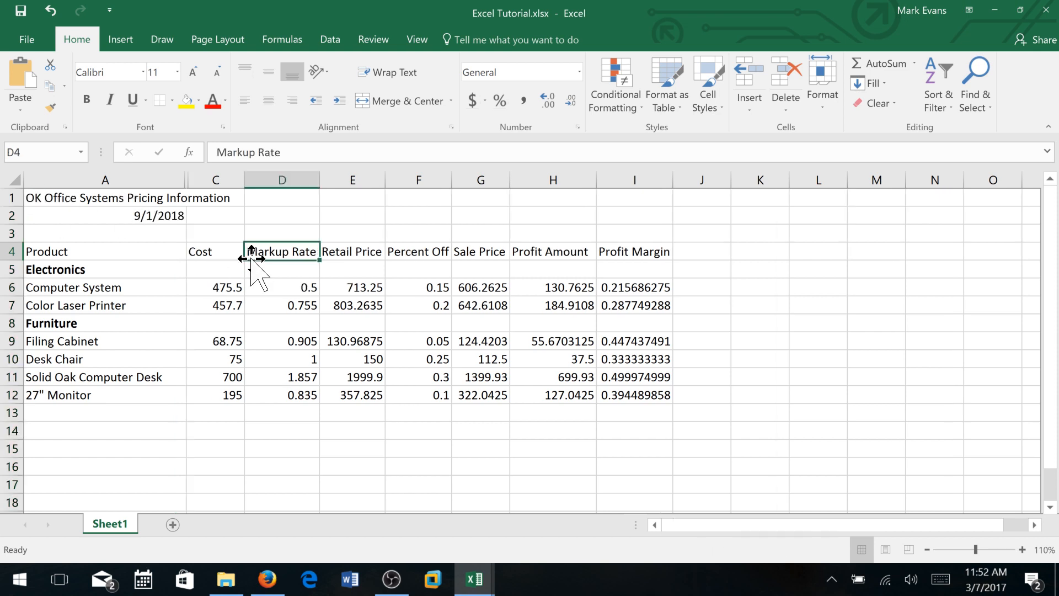
# Set the height of title row 1 to 30 and select cell A1.
pyautogui.click(7, 197)
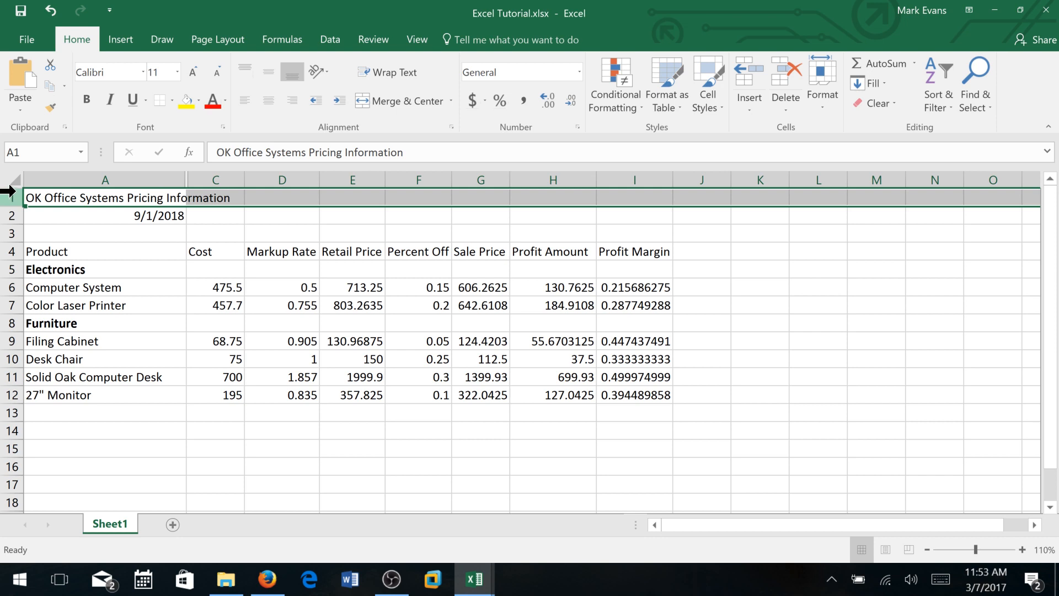
pyautogui.click(833, 122)
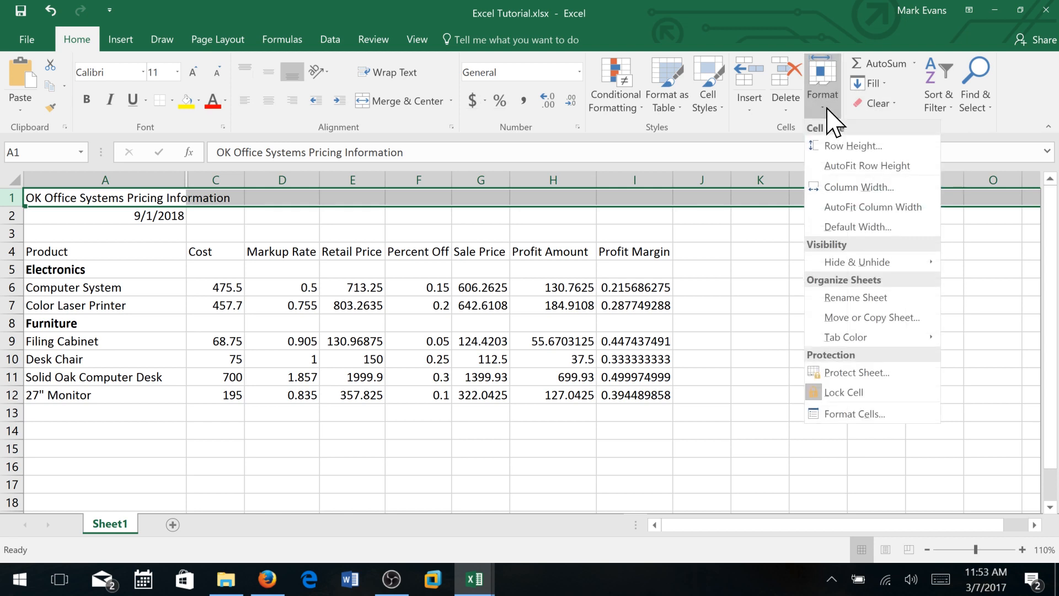
pyautogui.click(848, 148)
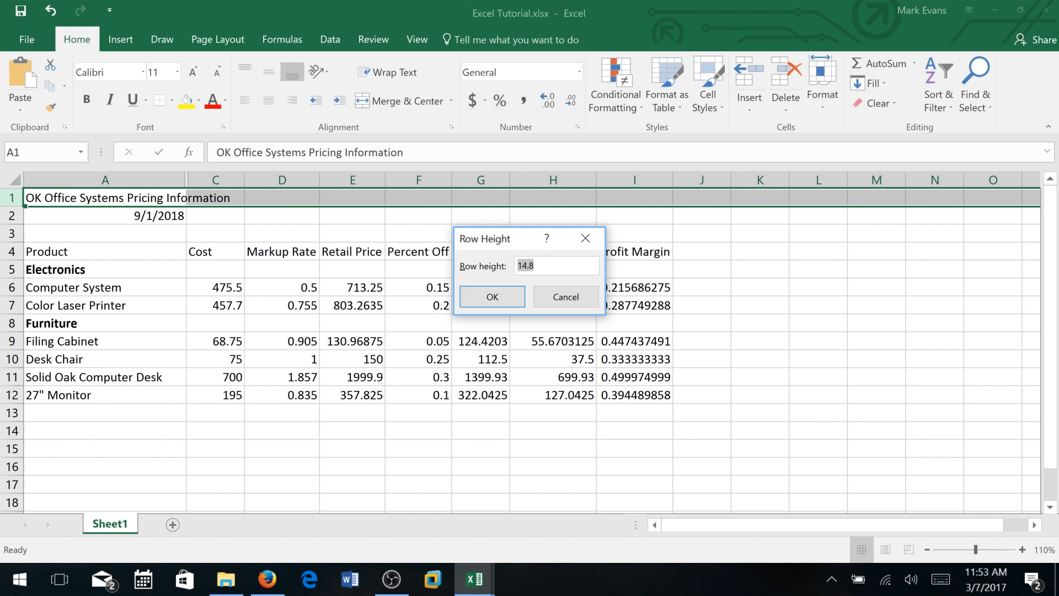
pyautogui.write('30')
pyautogui.click(492, 297)
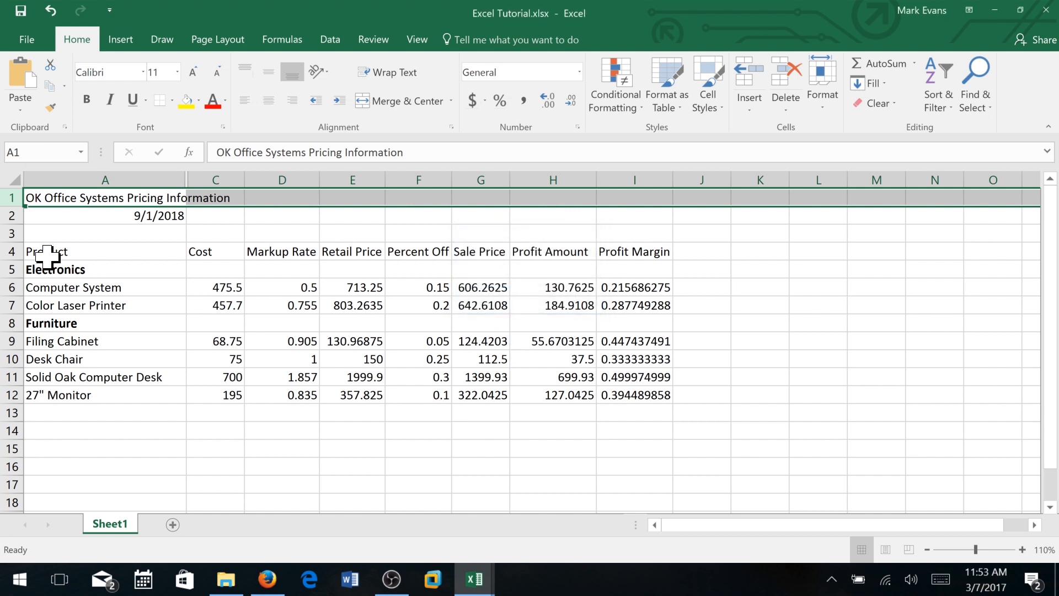
pyautogui.click(66, 200)
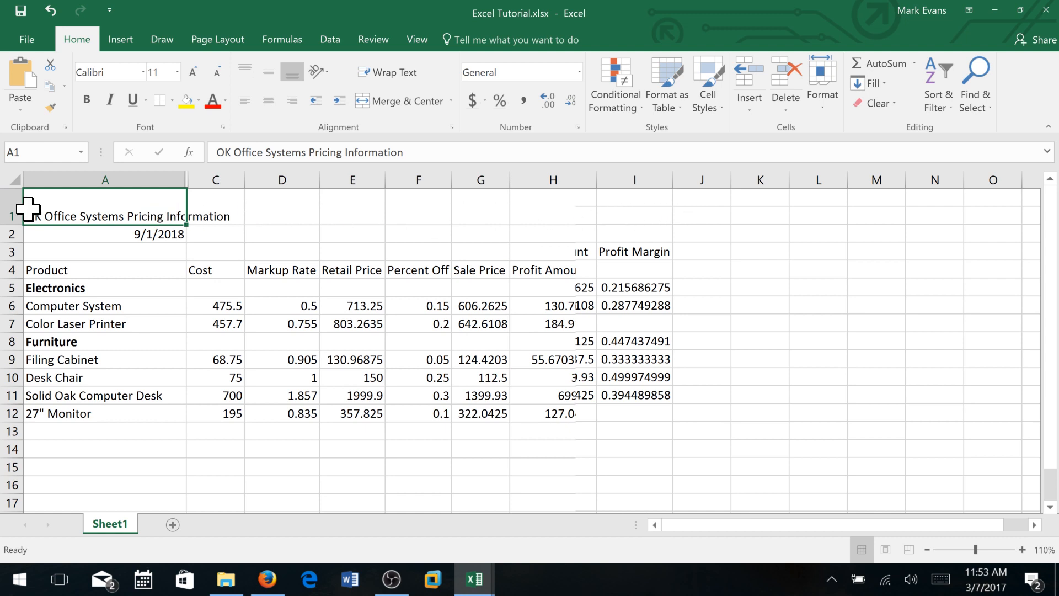
# Save the workbook and insert a blank row above the Furniture heading in row 8.
pyautogui.click(21, 11)
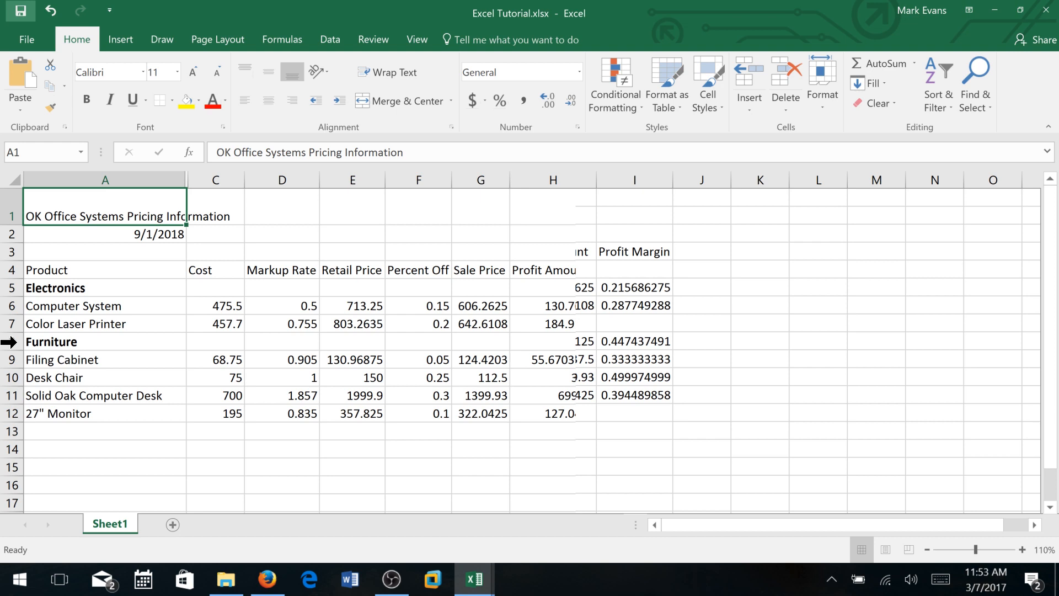
pyautogui.click(12, 342)
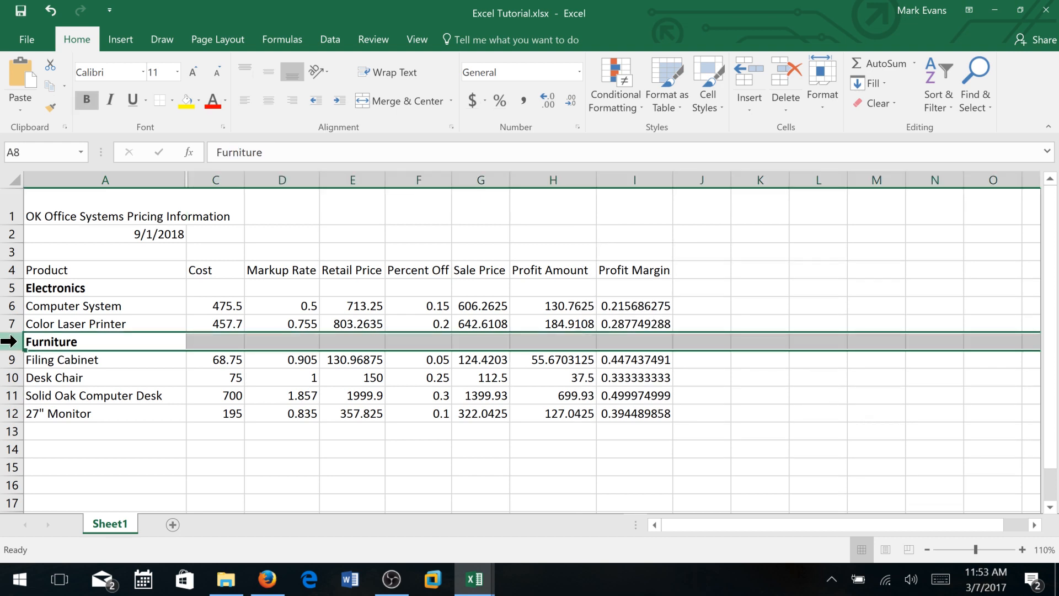
pyautogui.rightClick(10, 341)
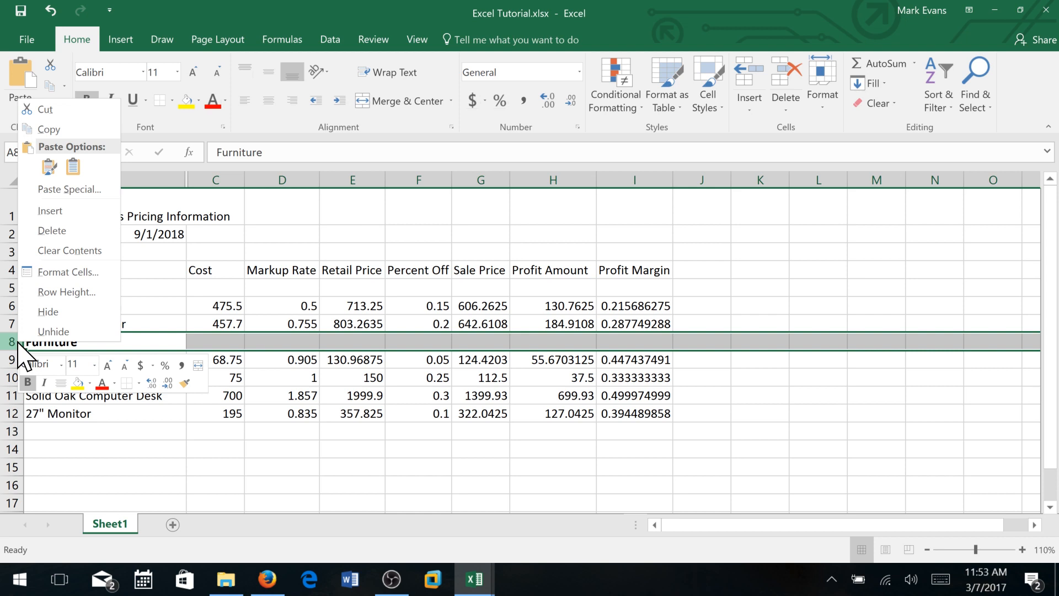
pyautogui.click(50, 211)
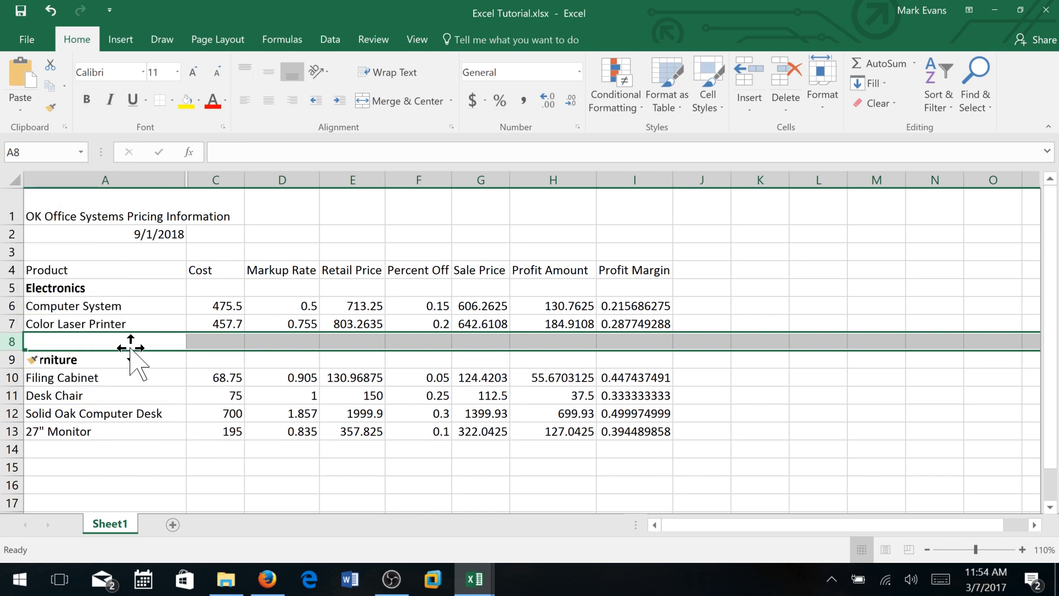
# Move the 27" Monitor entry from A13:I13 into the blank row 8 under Electronics.
pyautogui.click(58, 432)
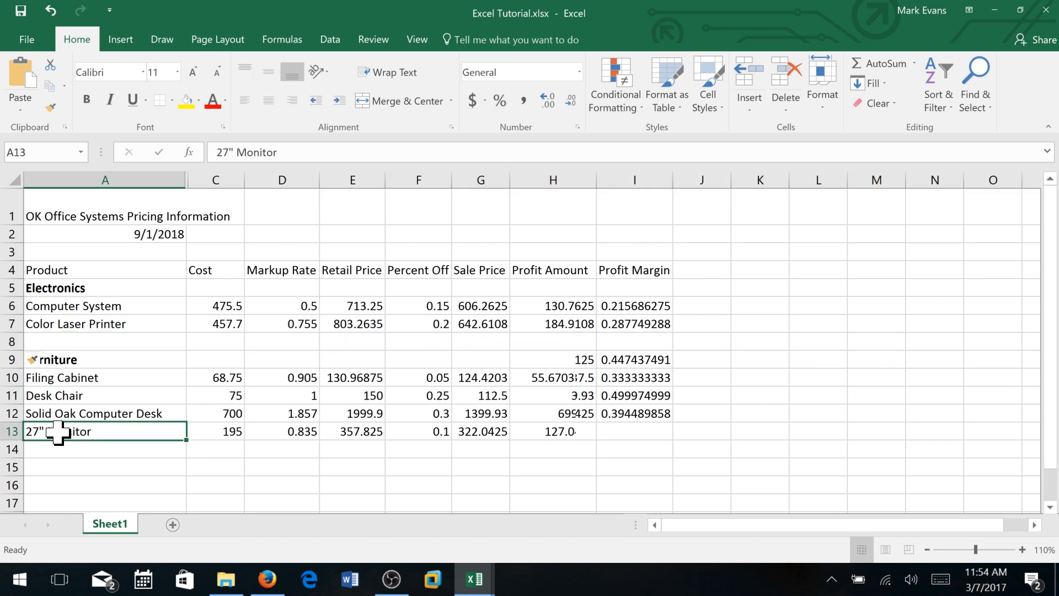
pyautogui.moveTo(58, 432); pyautogui.dragTo(640, 436)
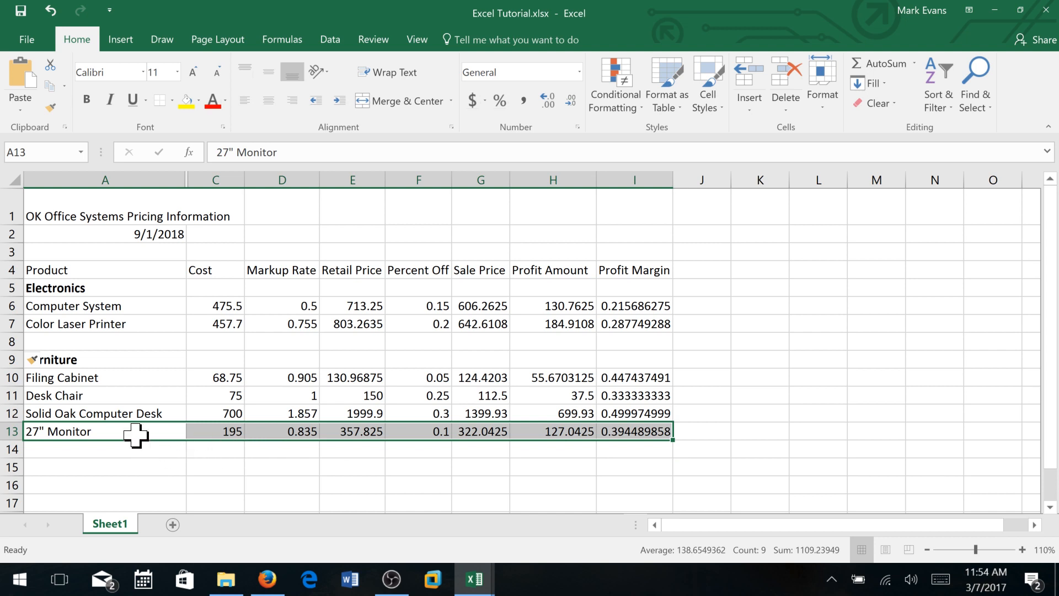
pyautogui.hotkey('ctrl', 'c')
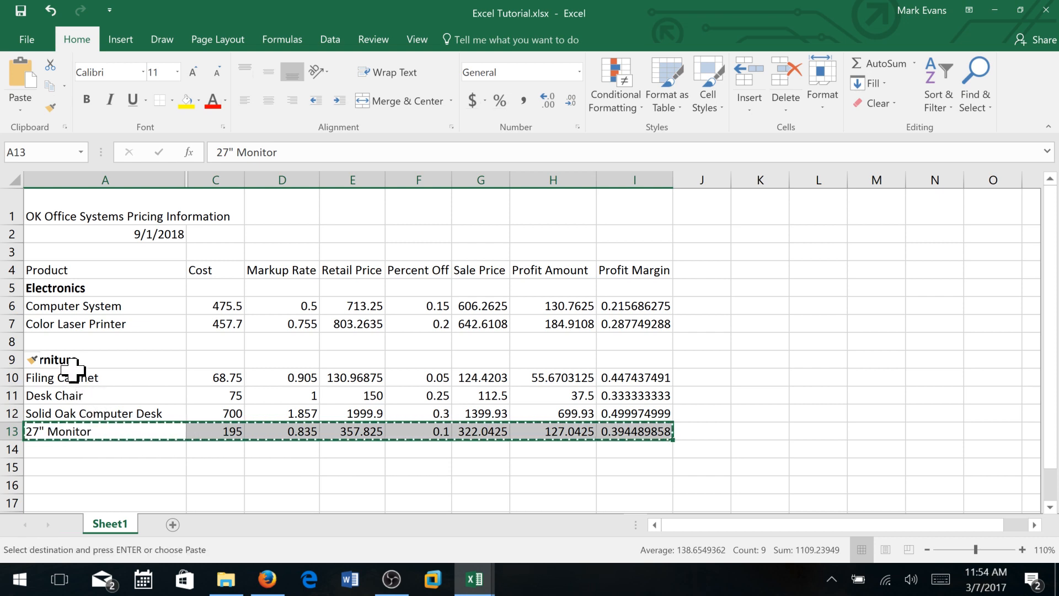
pyautogui.click(43, 340)
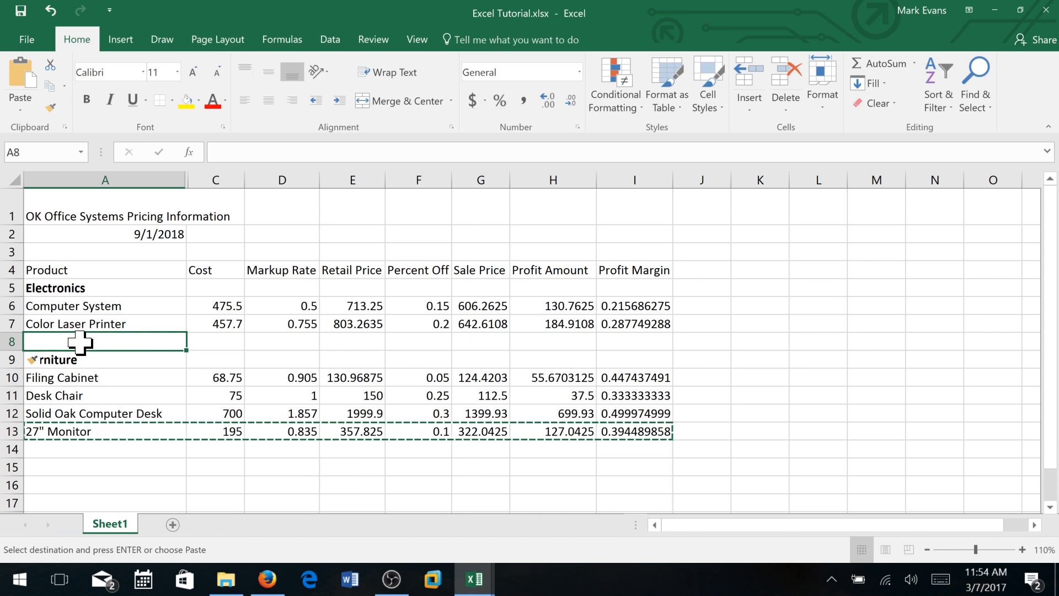
pyautogui.hotkey('ctrl', 'v')
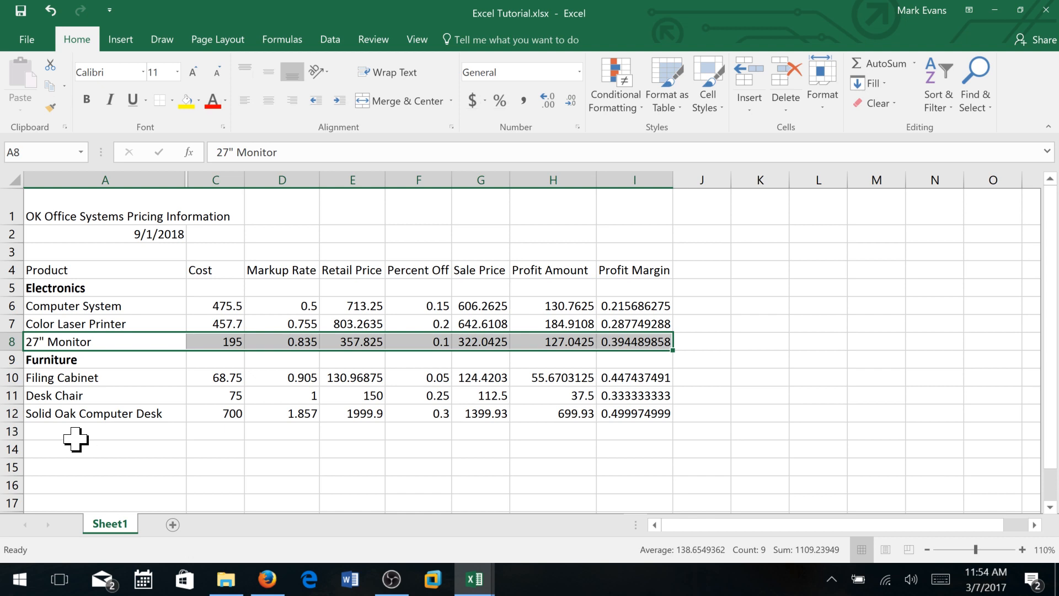
# Copy the Desk Chair entry in A11:I11 to row 13 below Solid Oak Computer Desk.
pyautogui.click(68, 397)
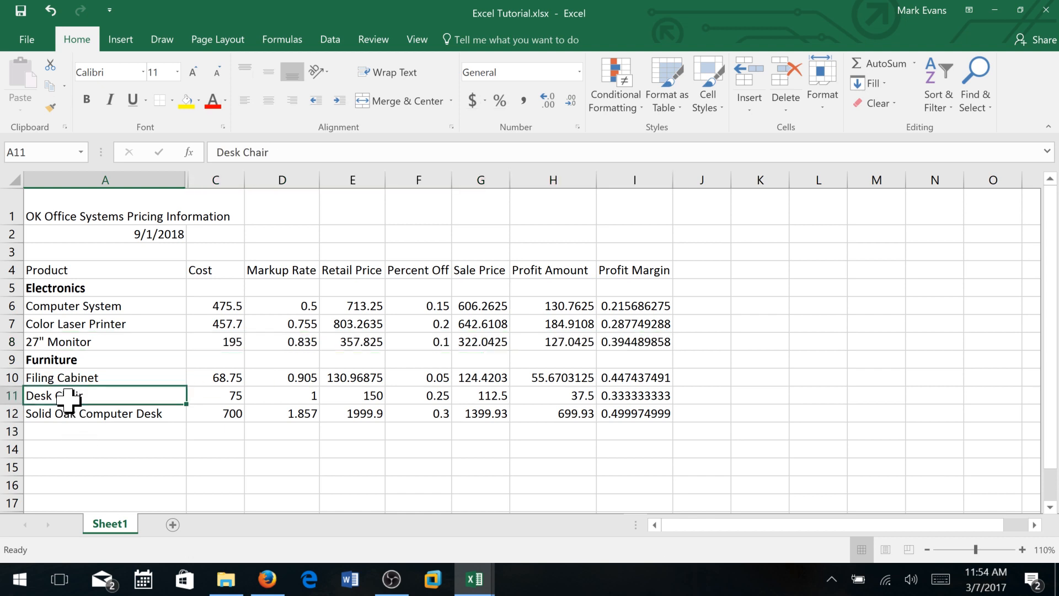
pyautogui.moveTo(68, 397); pyautogui.dragTo(645, 407)
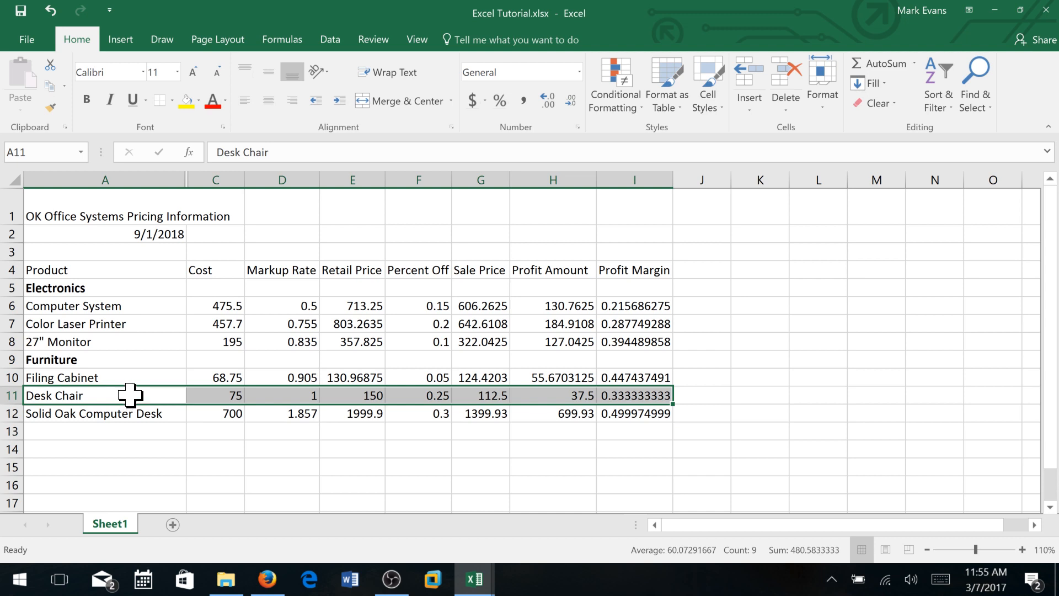
pyautogui.hotkey('ctrl', 'c')
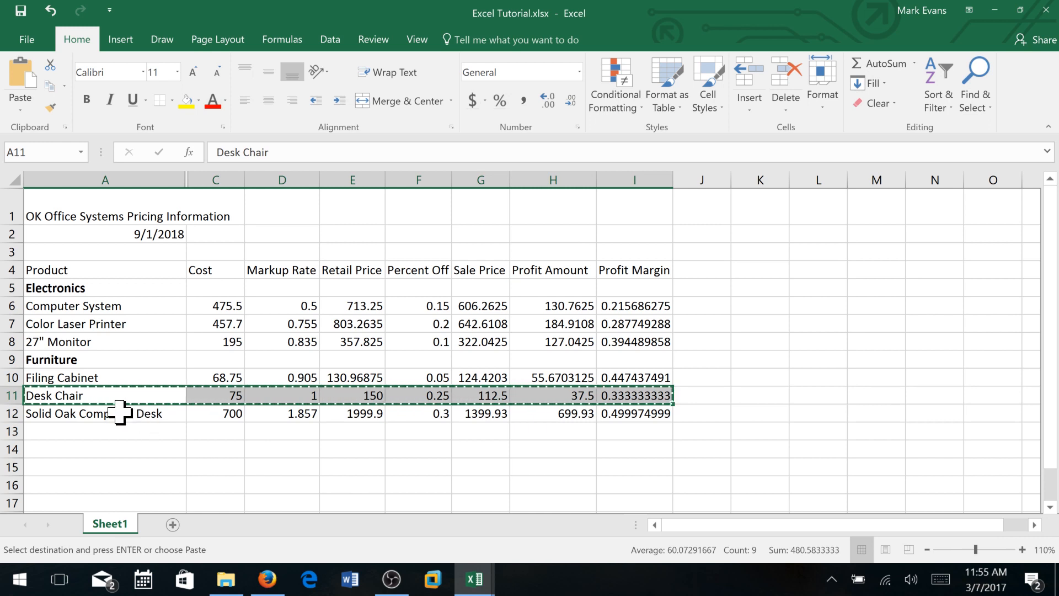
pyautogui.click(81, 436)
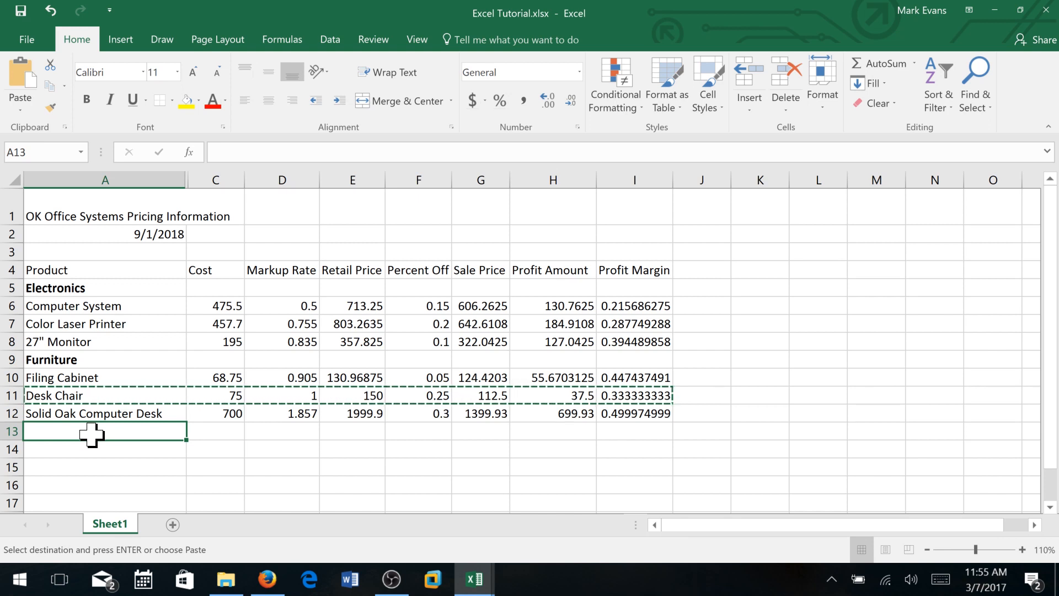
pyautogui.hotkey('ctrl', 'v')
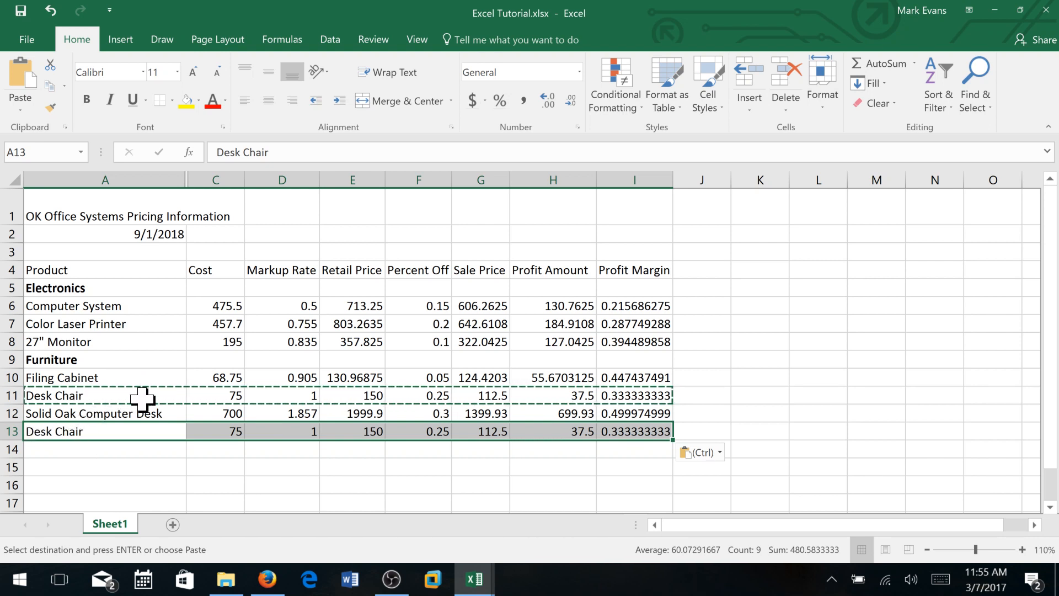
pyautogui.press('Escape')
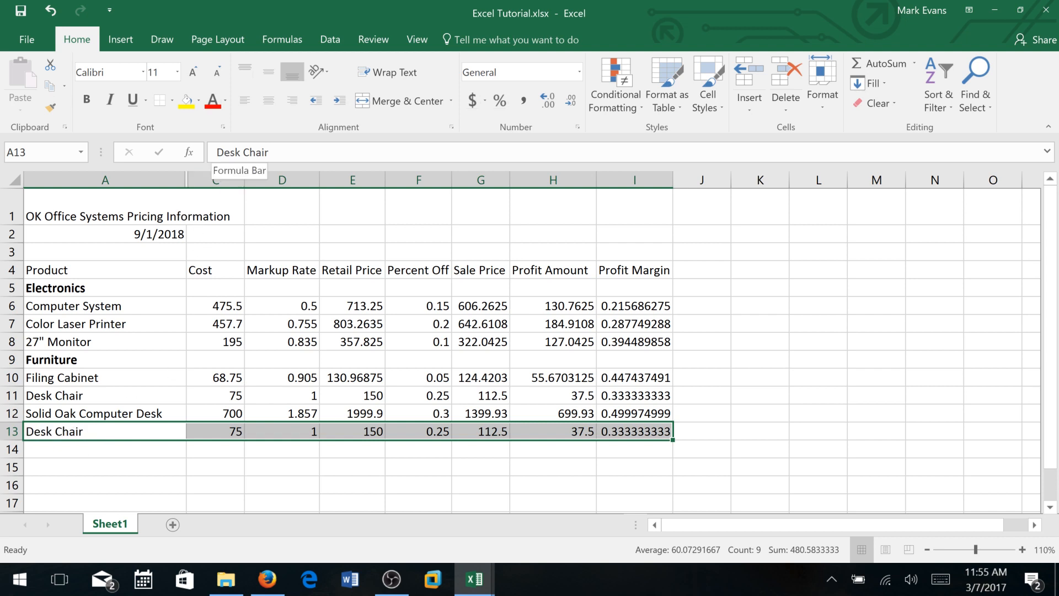
# Rename the copied product in A13 as Executive Desk Chair and set its cost to 200.
pyautogui.click(215, 153)
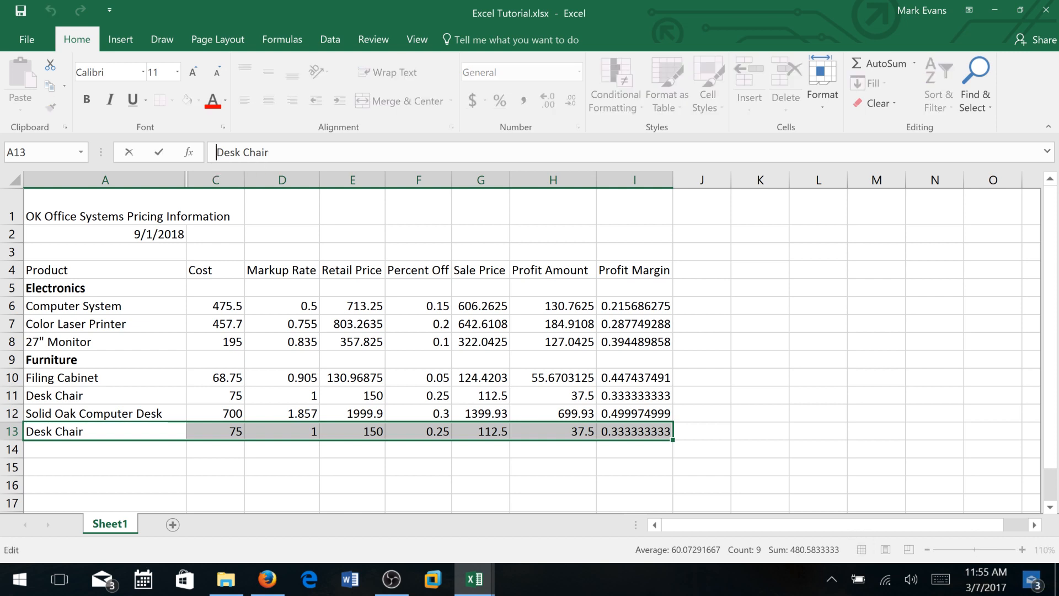
pyautogui.write('Executiv')
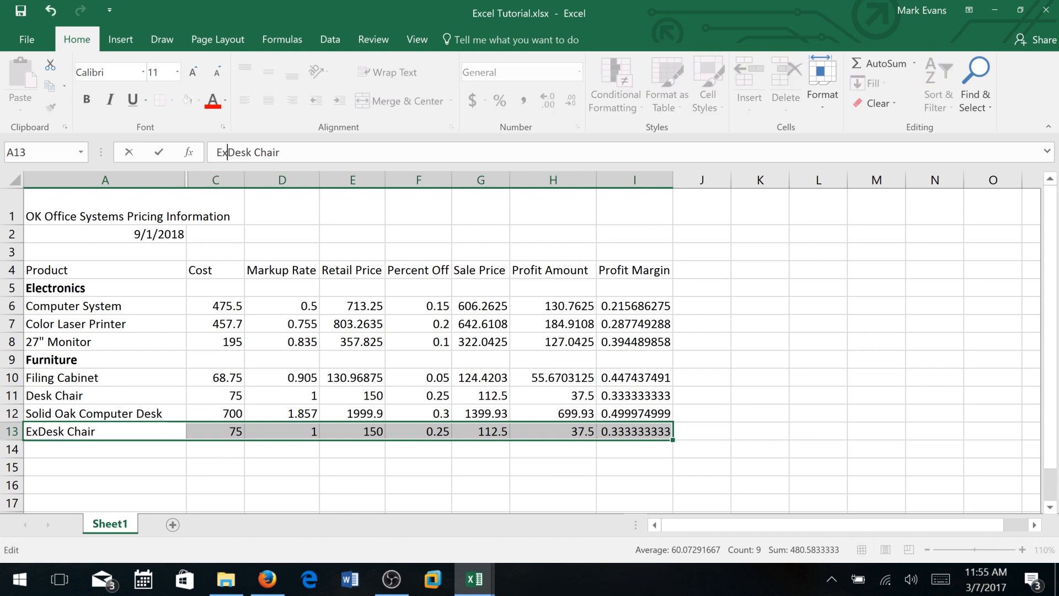
pyautogui.write('e')
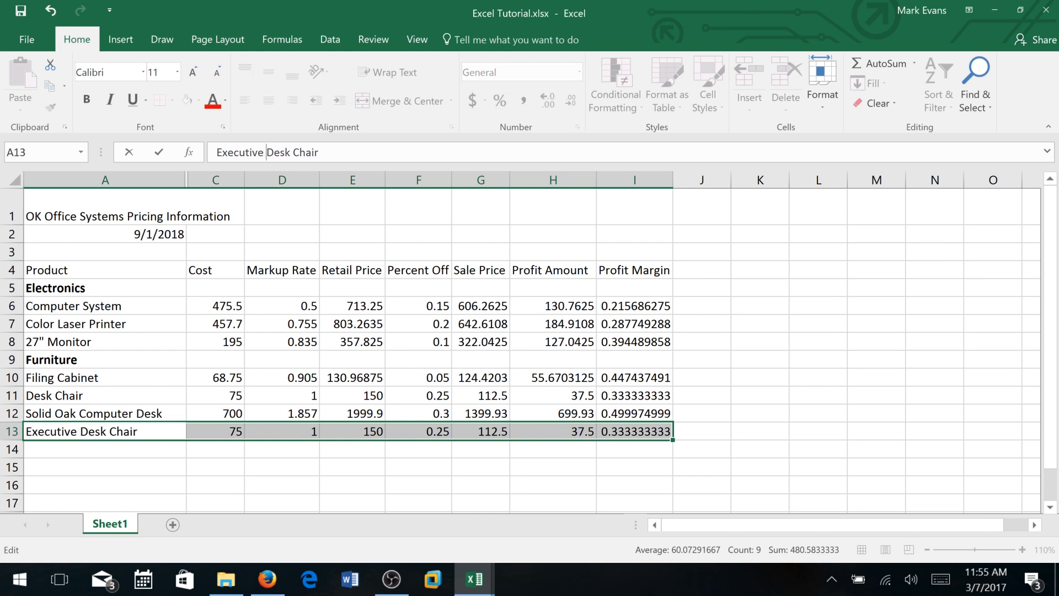
pyautogui.press('Return')
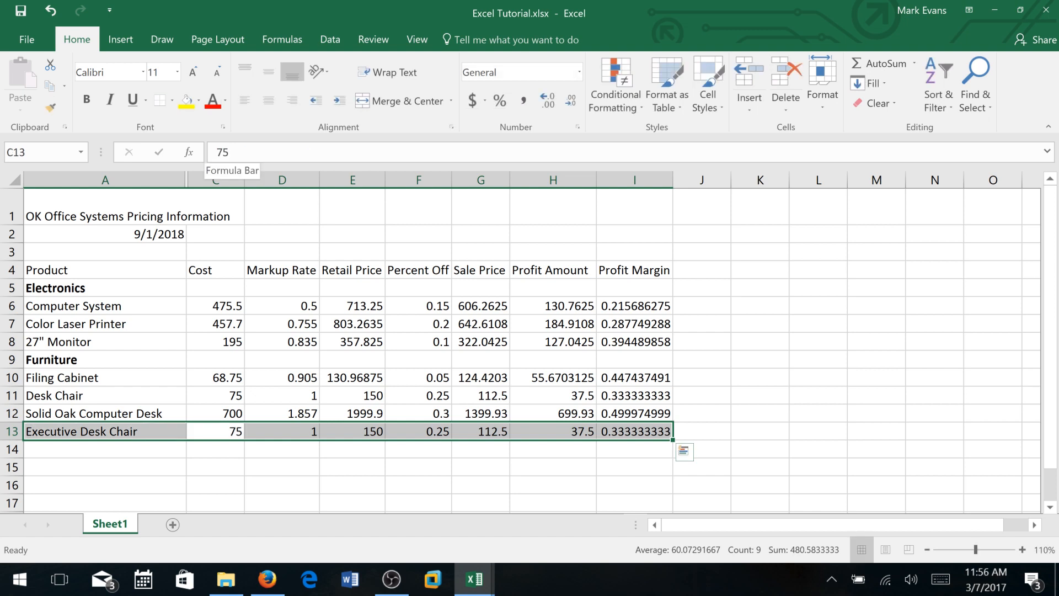
pyautogui.write('200')
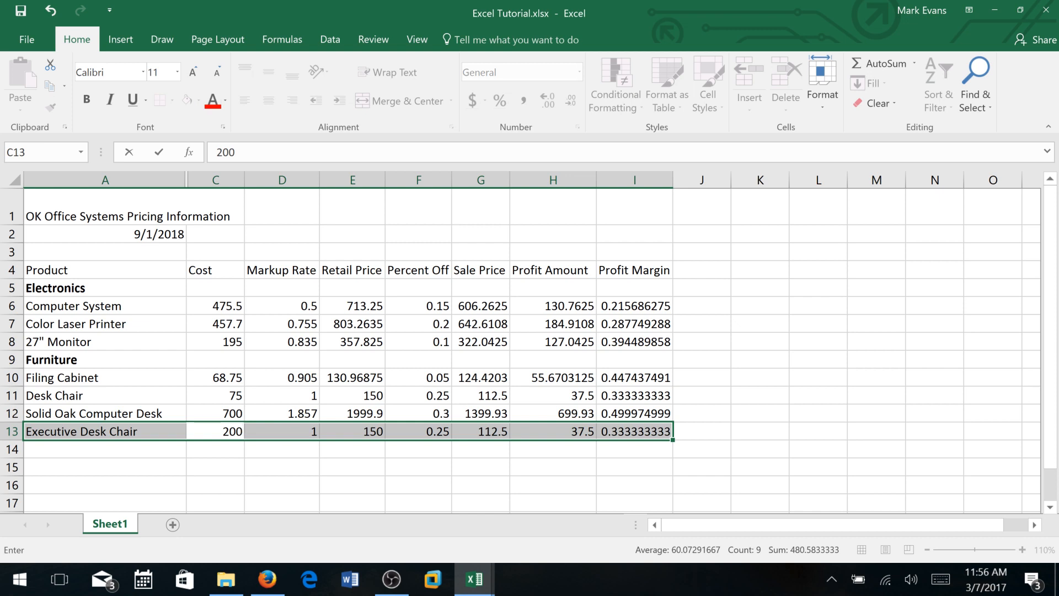
pyautogui.press('Tab')
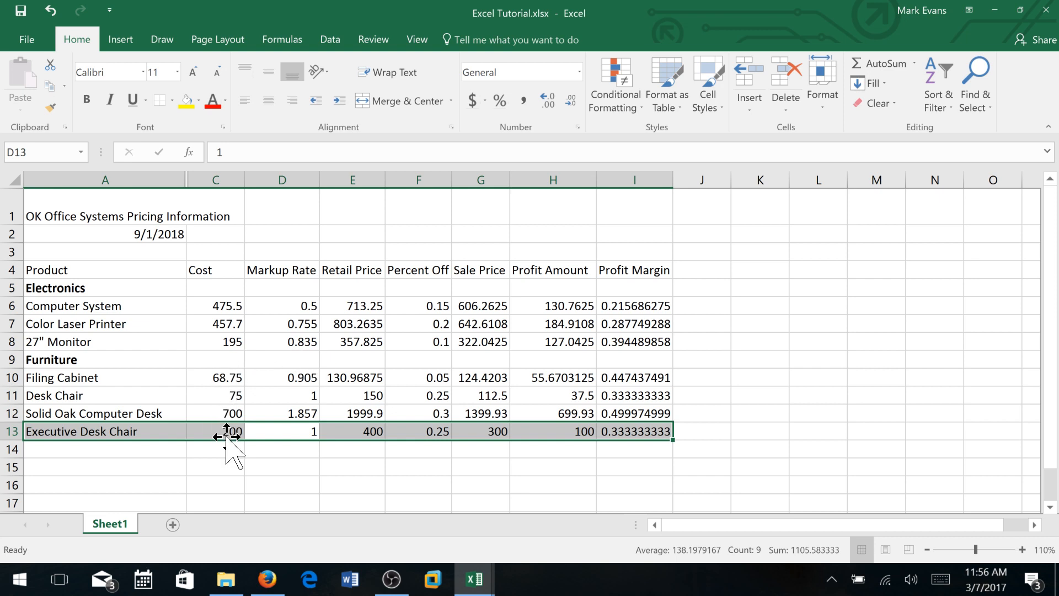
pyautogui.click(248, 467)
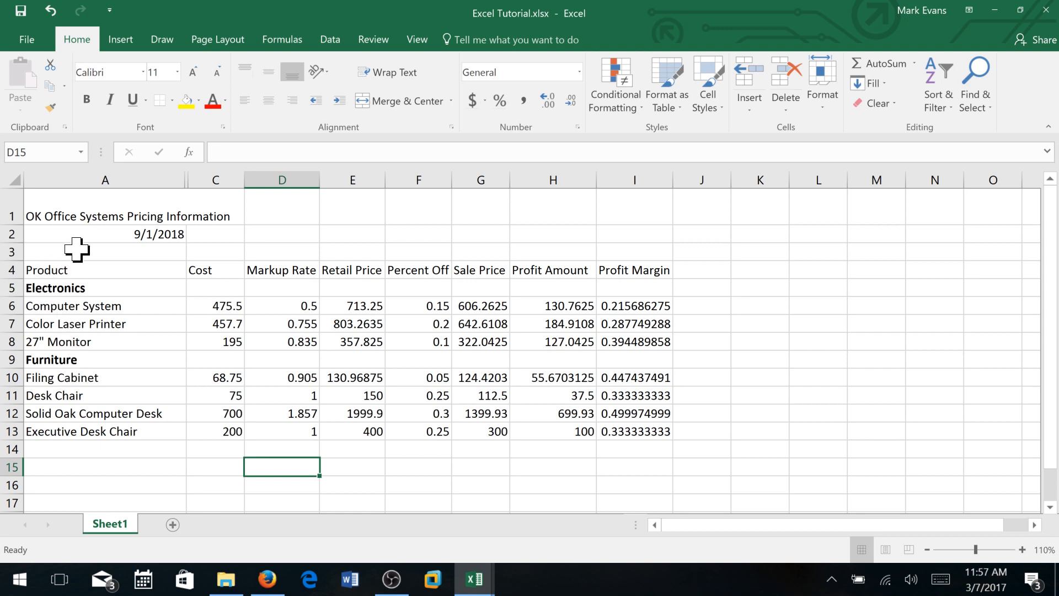
# Merge and center the worksheet title across A1:I1 and apply the Title cell style.
pyautogui.click(61, 210)
pyautogui.moveTo(60, 211); pyautogui.dragTo(614, 206)
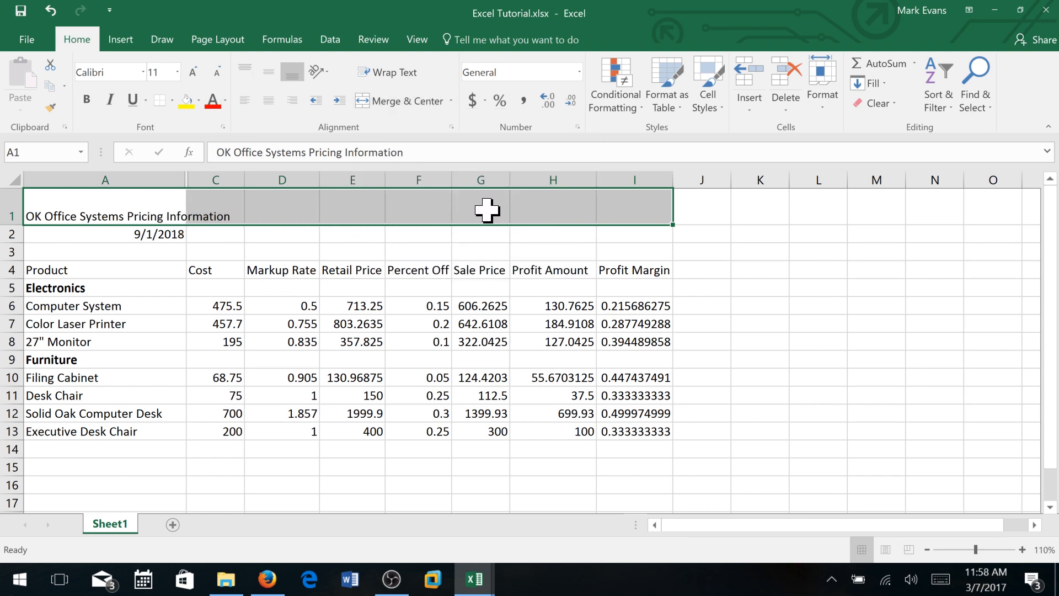
pyautogui.click(392, 101)
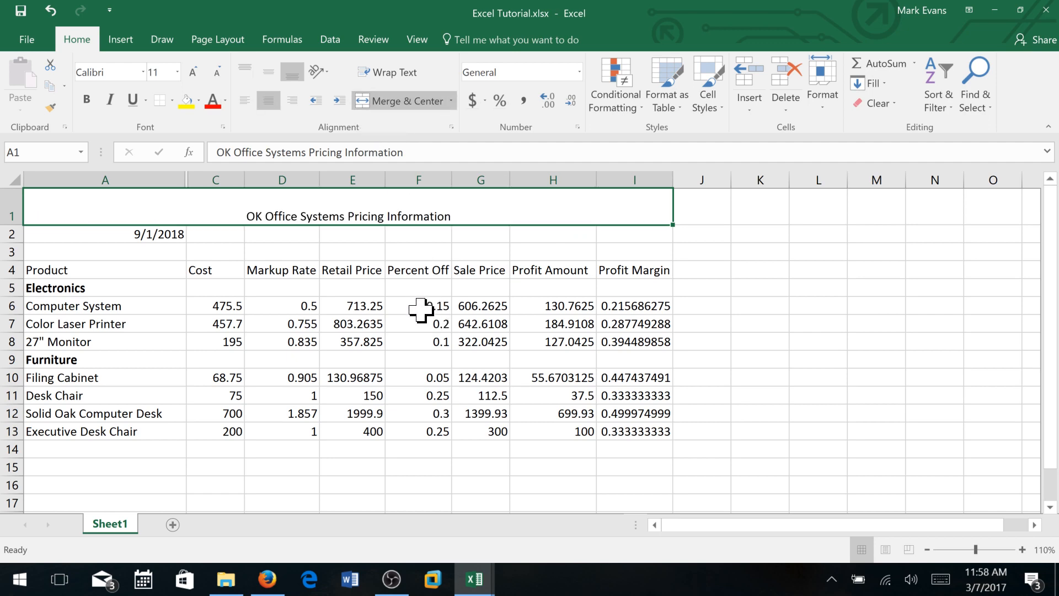
pyautogui.click(716, 115)
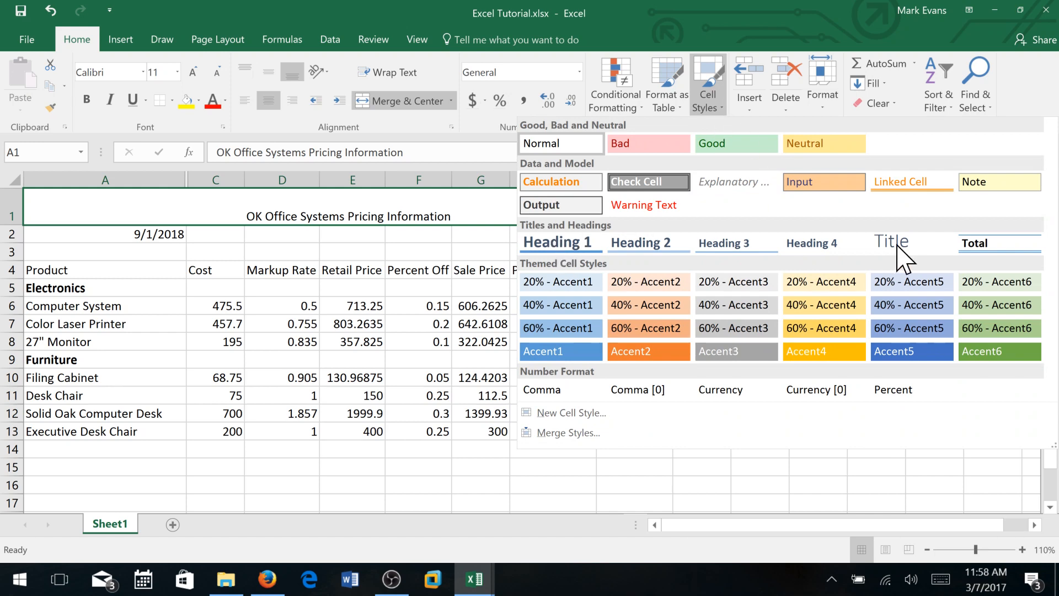
pyautogui.click(905, 243)
# Merge and center the date across A2:I2.
pyautogui.moveTo(94, 234); pyautogui.dragTo(620, 236)
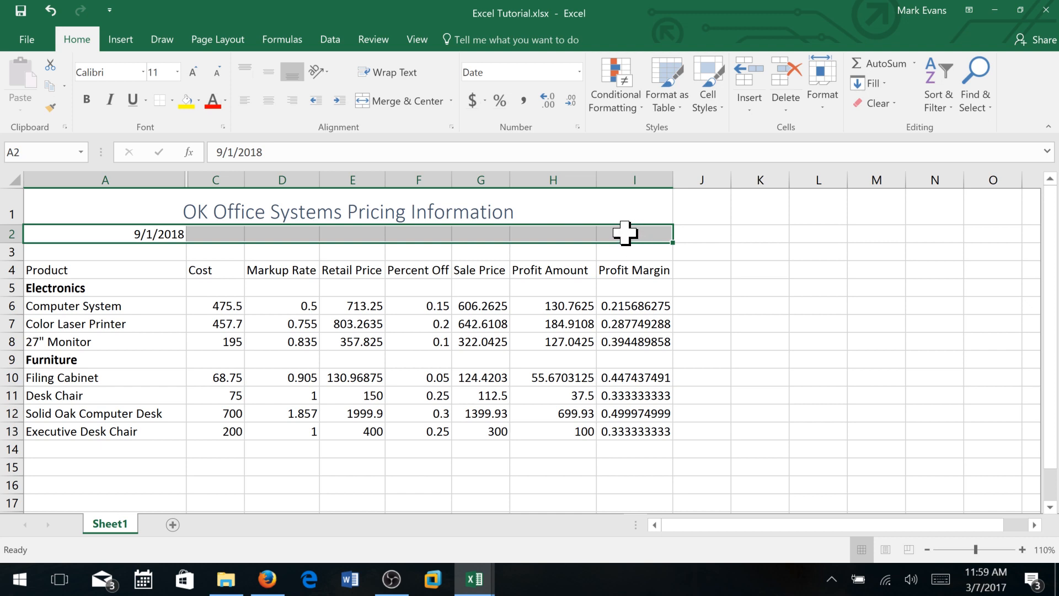
pyautogui.click(407, 104)
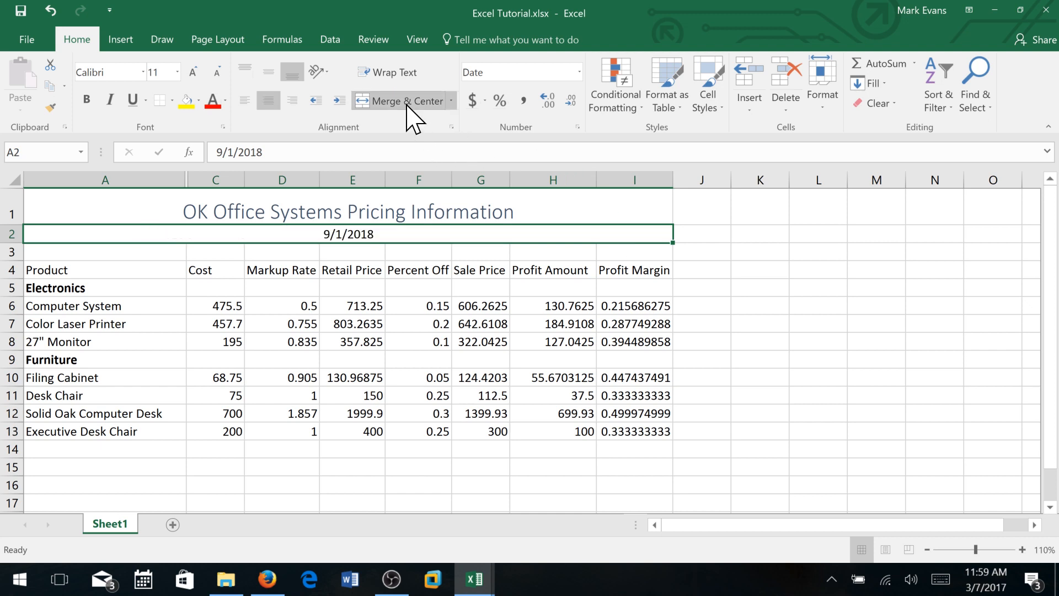
pyautogui.click(352, 251)
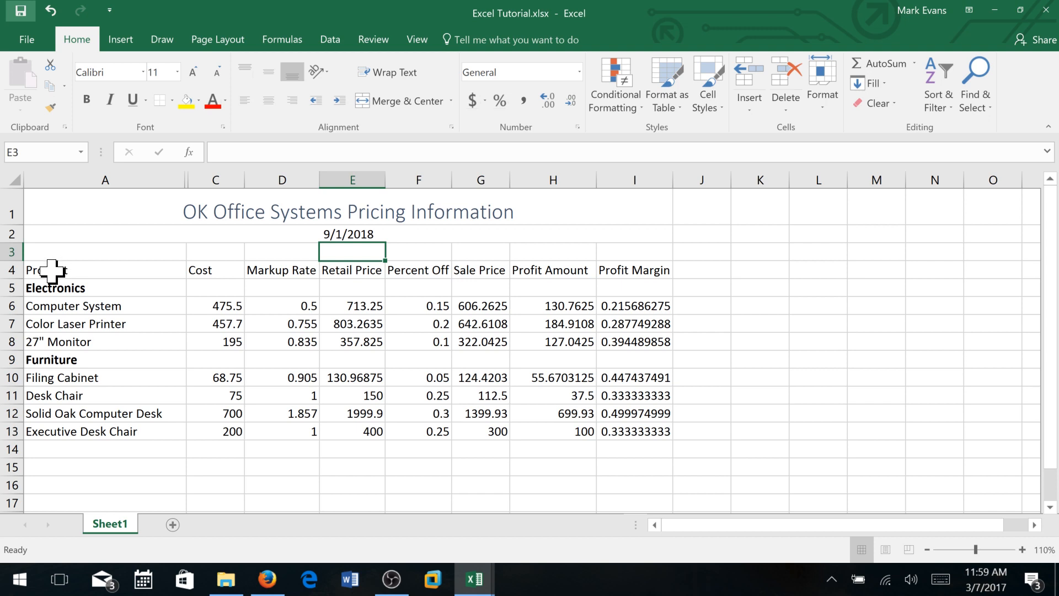
# Format the column headings in A4:I4 with wrapped text, horizontal centering, middle vertical alignment and bold.
pyautogui.click(138, 271)
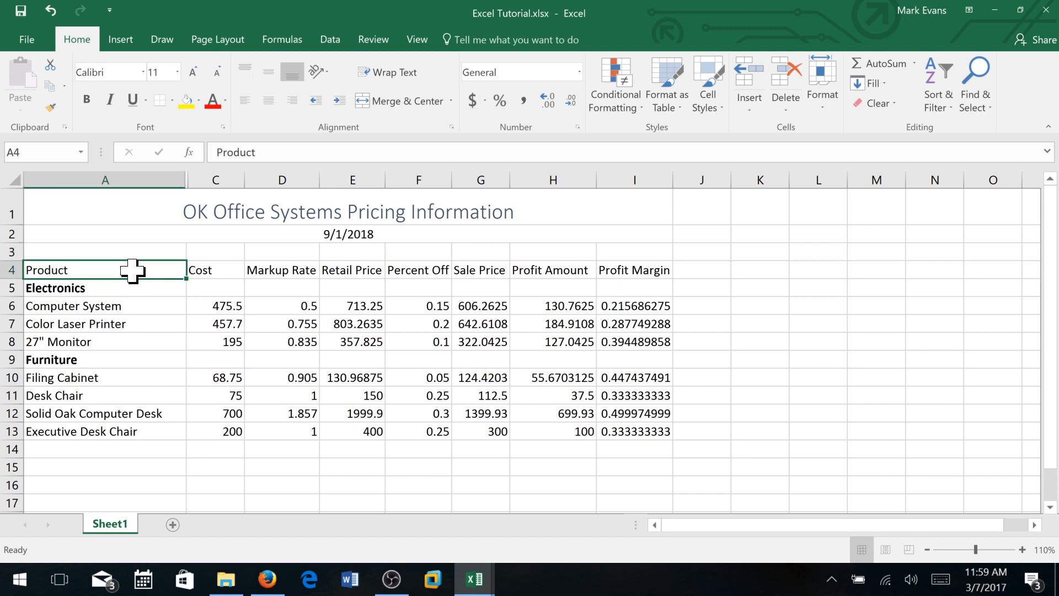
pyautogui.moveTo(132, 271); pyautogui.dragTo(654, 275)
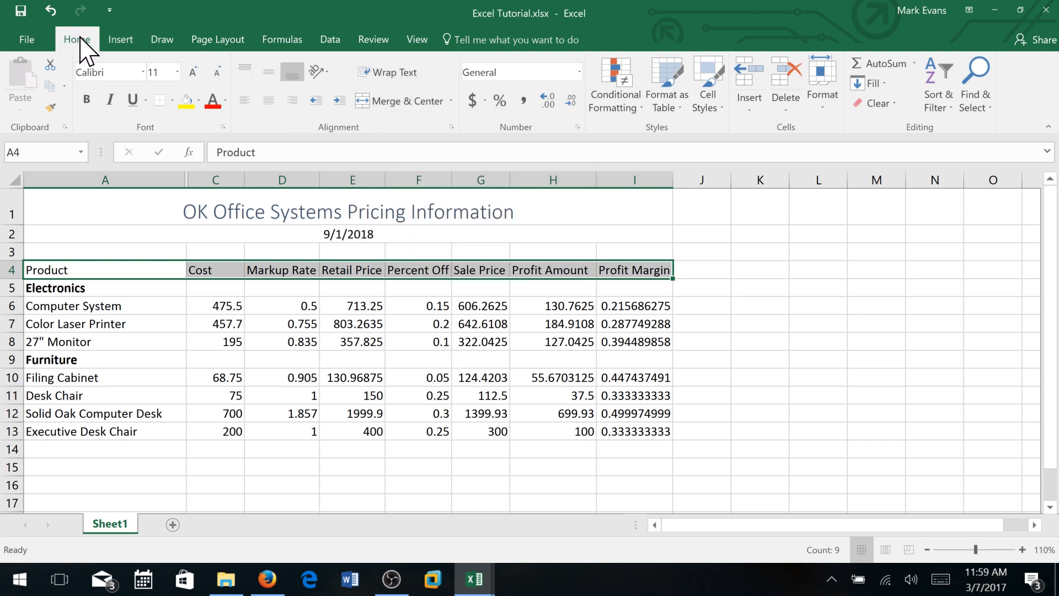
pyautogui.click(395, 72)
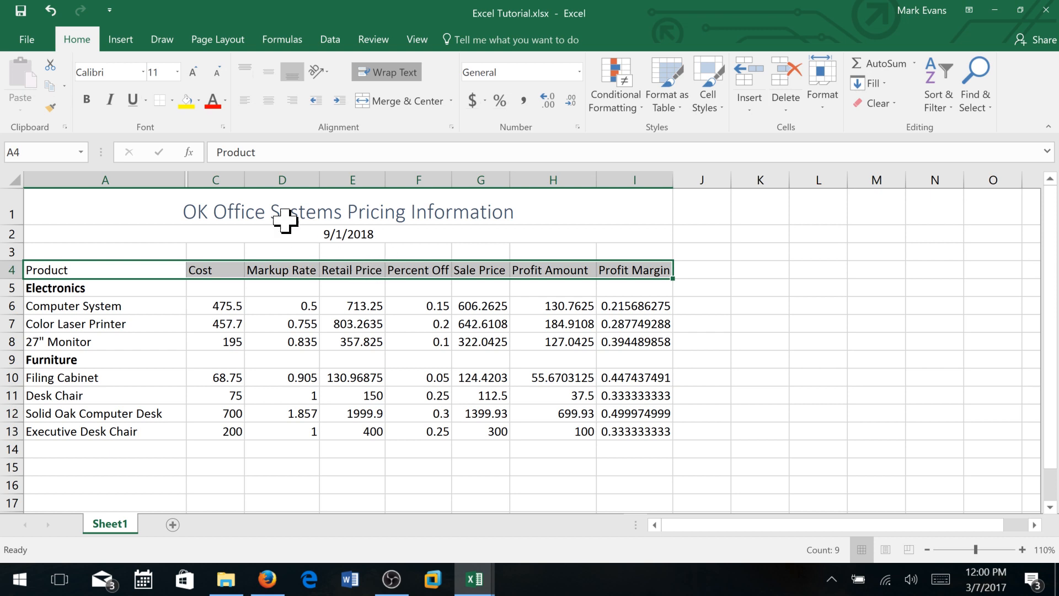
pyautogui.click(270, 100)
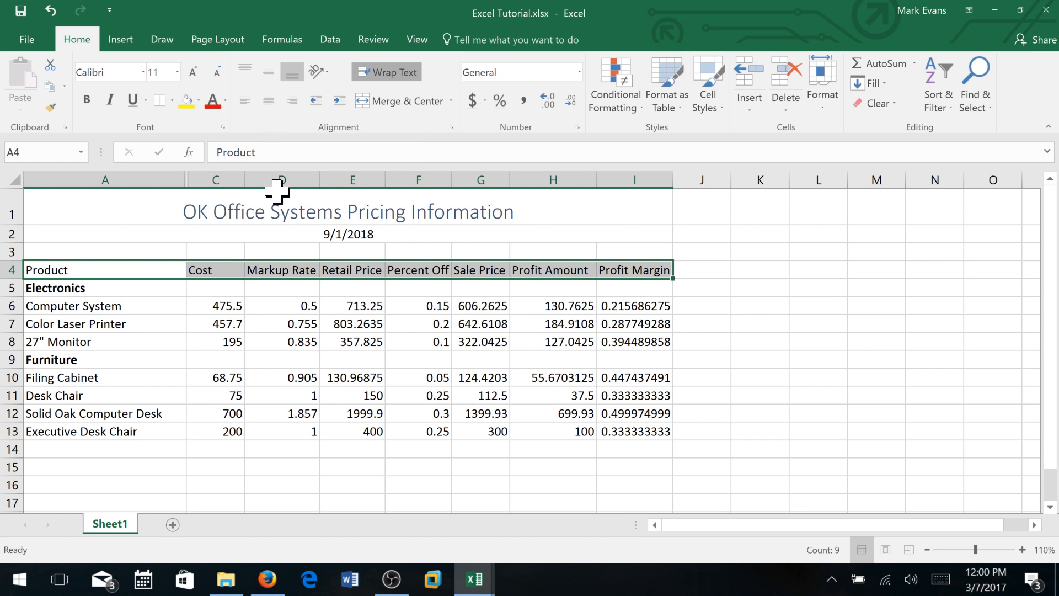
pyautogui.click(87, 99)
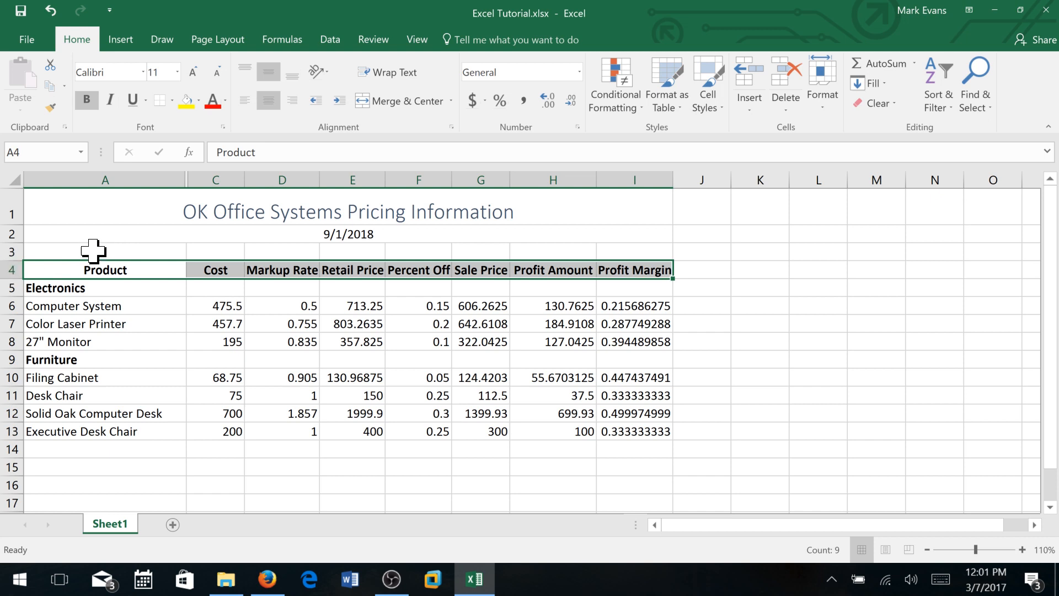
# Align the worksheet title vertically to the middle of row 1.
pyautogui.click(131, 214)
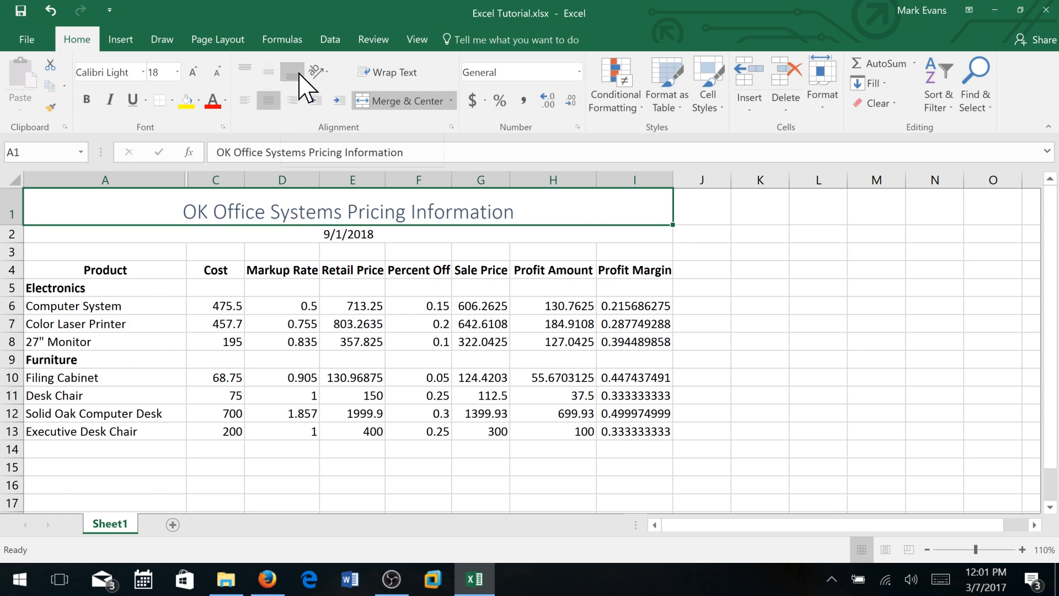
pyautogui.click(268, 74)
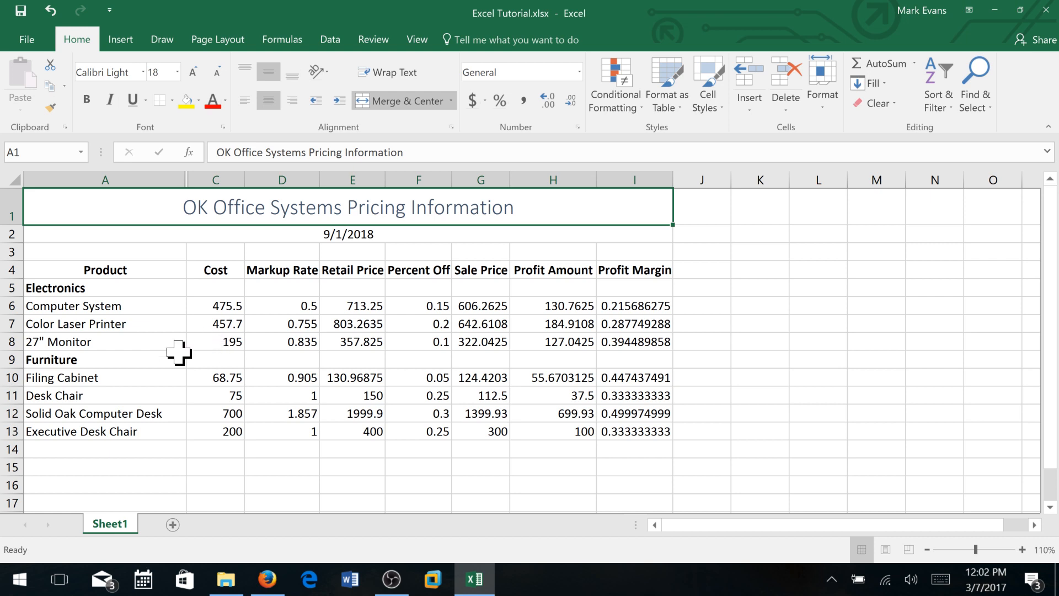
# Indent the product names under Electronics (A6:A8) and Furniture (A10:A13) by one level.
pyautogui.click(94, 304)
pyautogui.moveTo(94, 303); pyautogui.dragTo(102, 342)
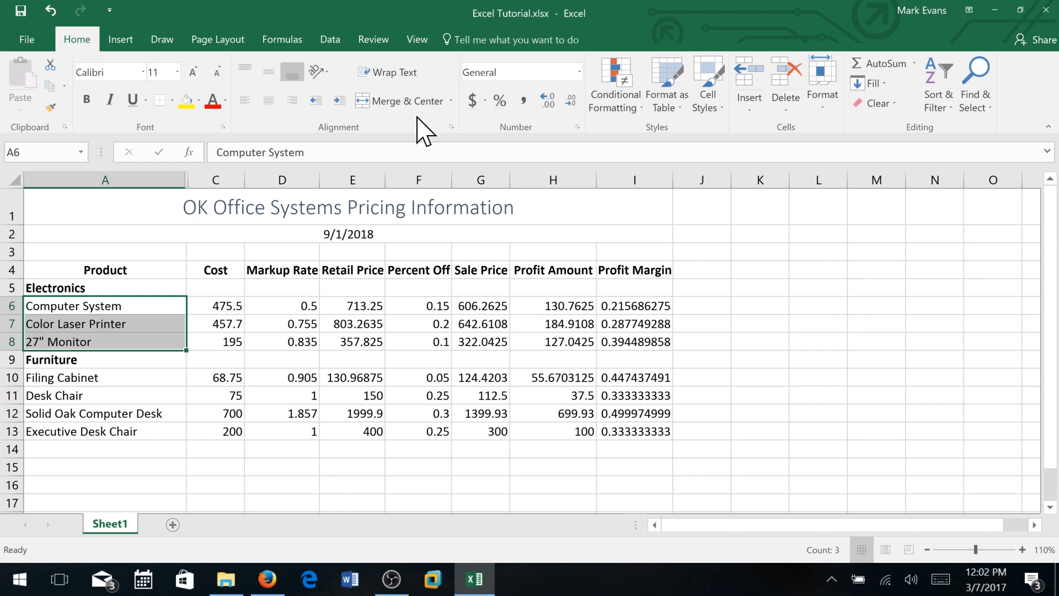
pyautogui.click(336, 101)
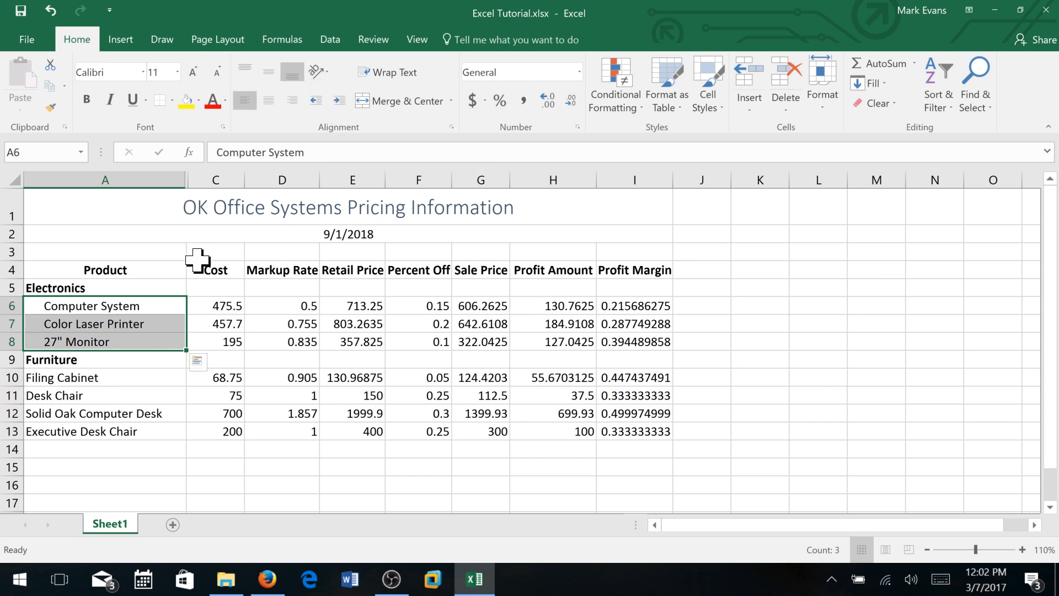
pyautogui.click(95, 378)
pyautogui.moveTo(92, 388); pyautogui.dragTo(96, 431)
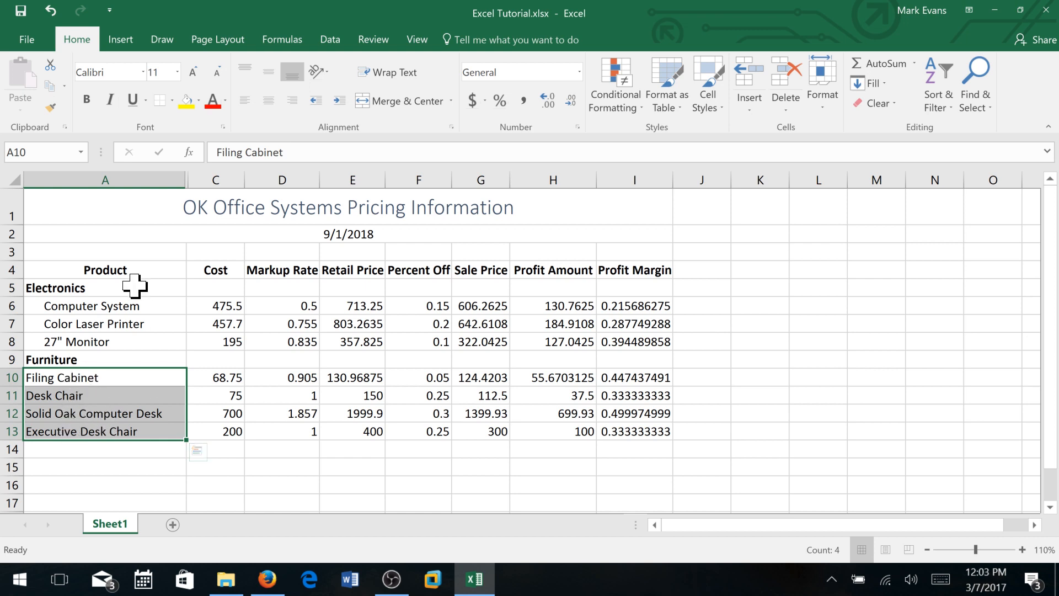
pyautogui.click(339, 100)
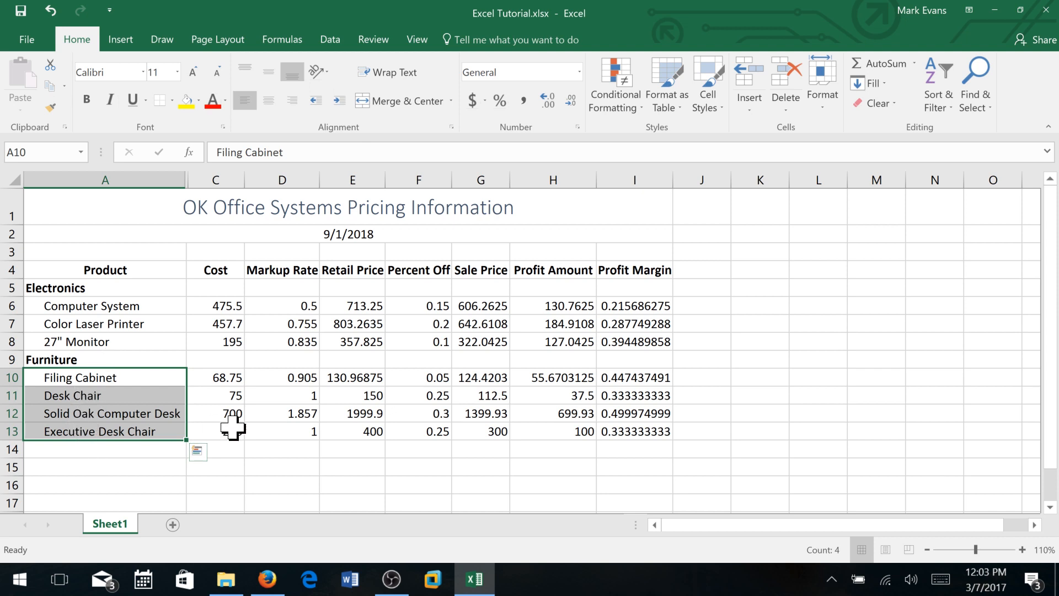
pyautogui.click(236, 379)
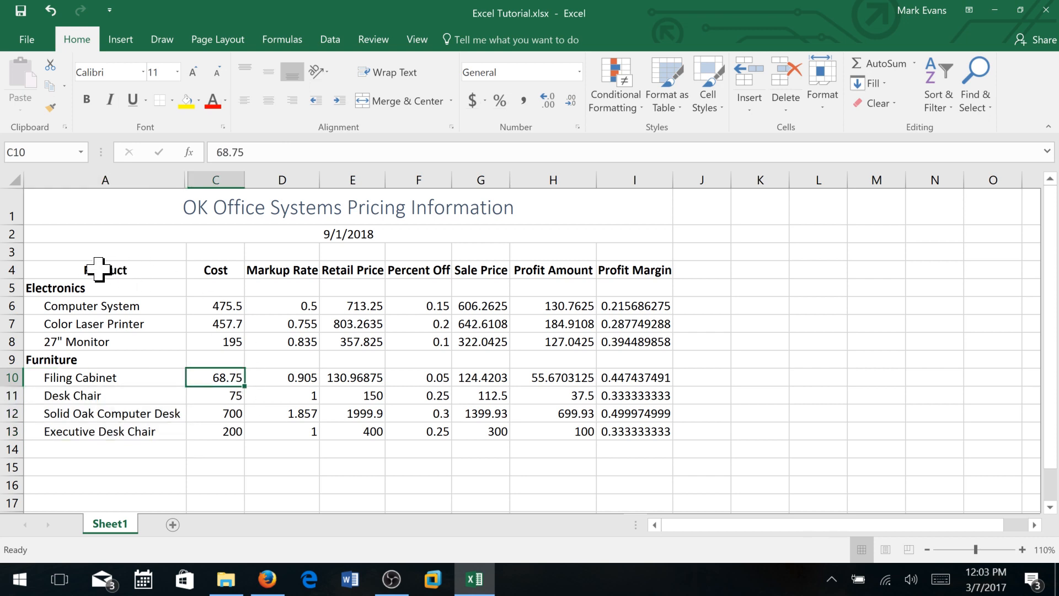
# Fill the column headings in A4:I4 with a light blue theme color.
pyautogui.moveTo(98, 269); pyautogui.dragTo(658, 273)
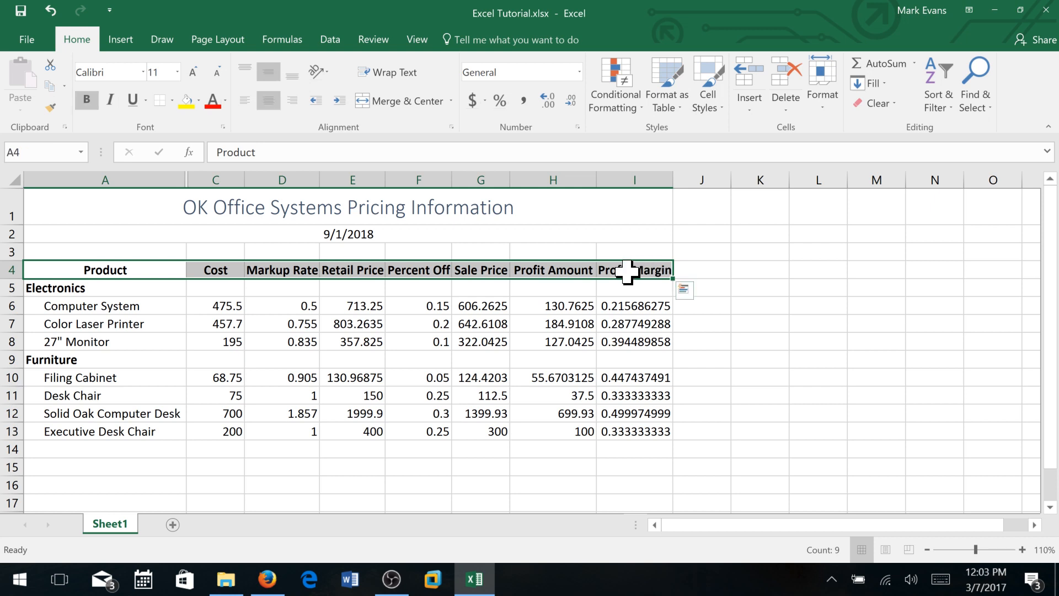
pyautogui.click(199, 101)
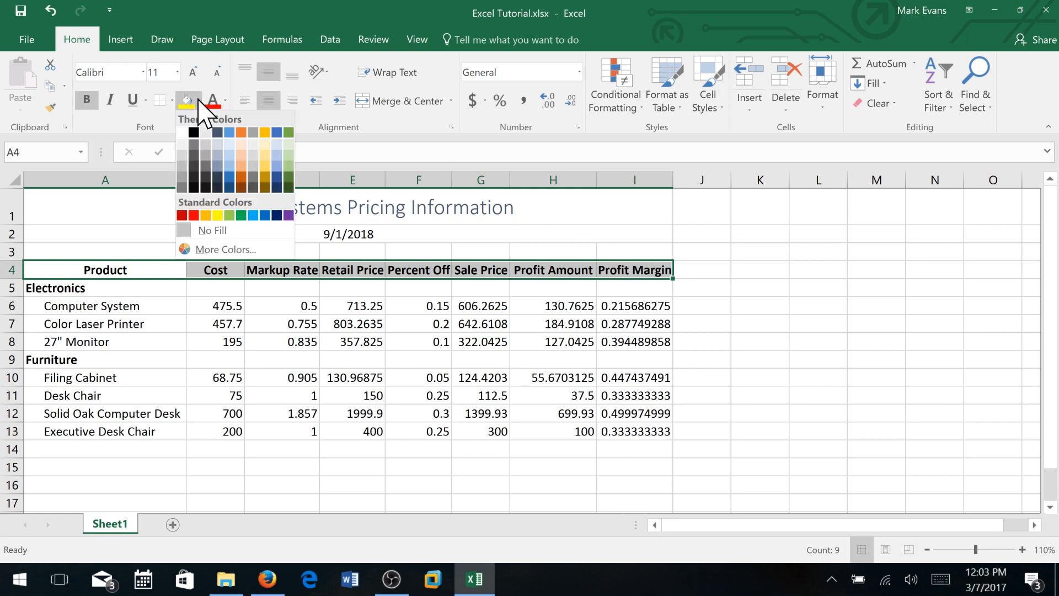
pyautogui.click(230, 158)
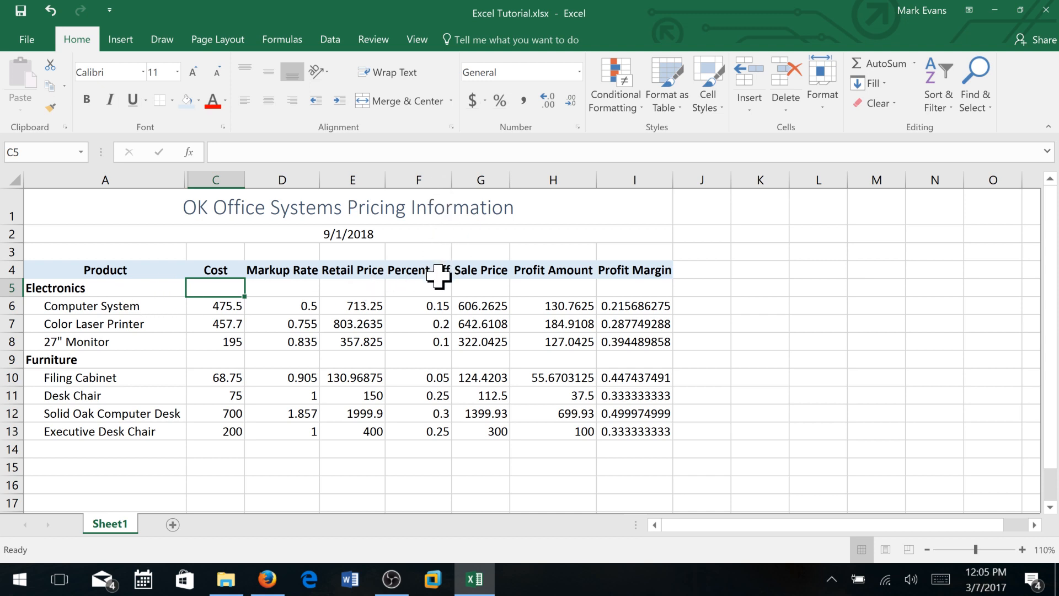
# Apply Thick Outside Borders around the Percent Off and Sale Price columns, F4:G13.
pyautogui.click(416, 273)
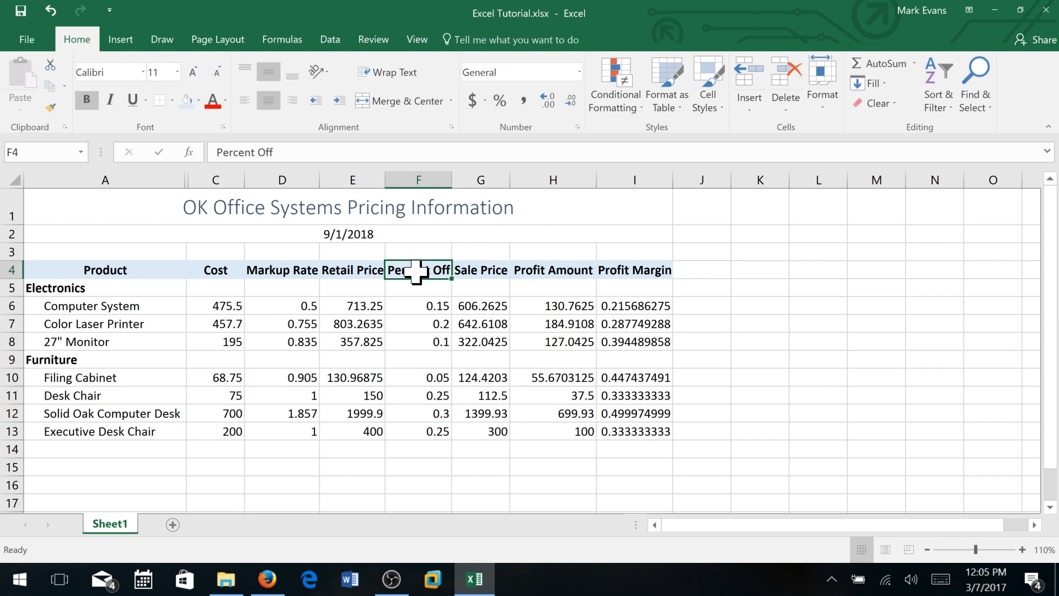
pyautogui.moveTo(416, 271); pyautogui.dragTo(489, 433)
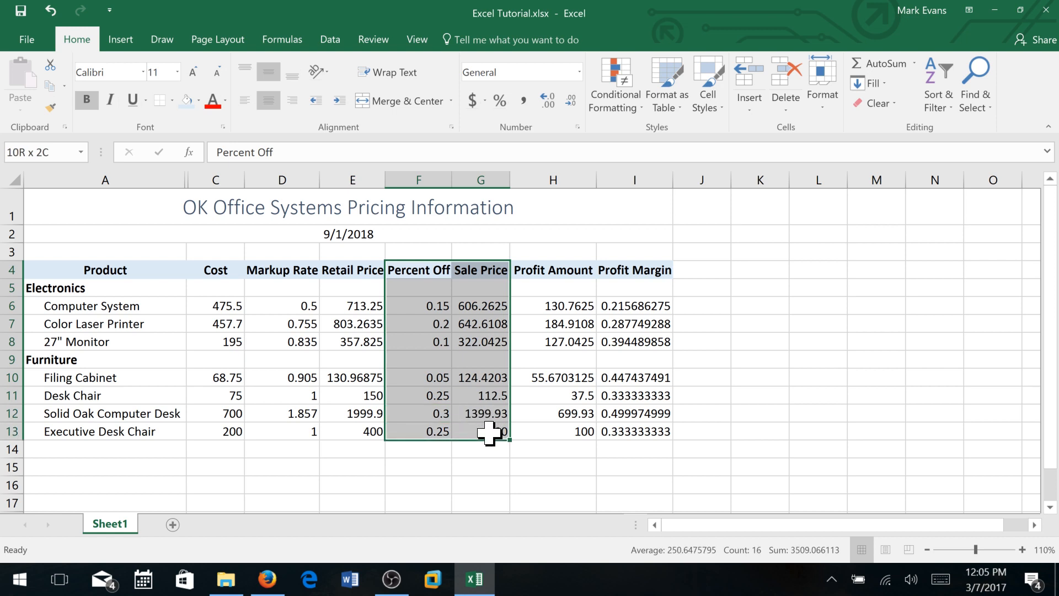
pyautogui.moveTo(488, 433); pyautogui.dragTo(488, 433)
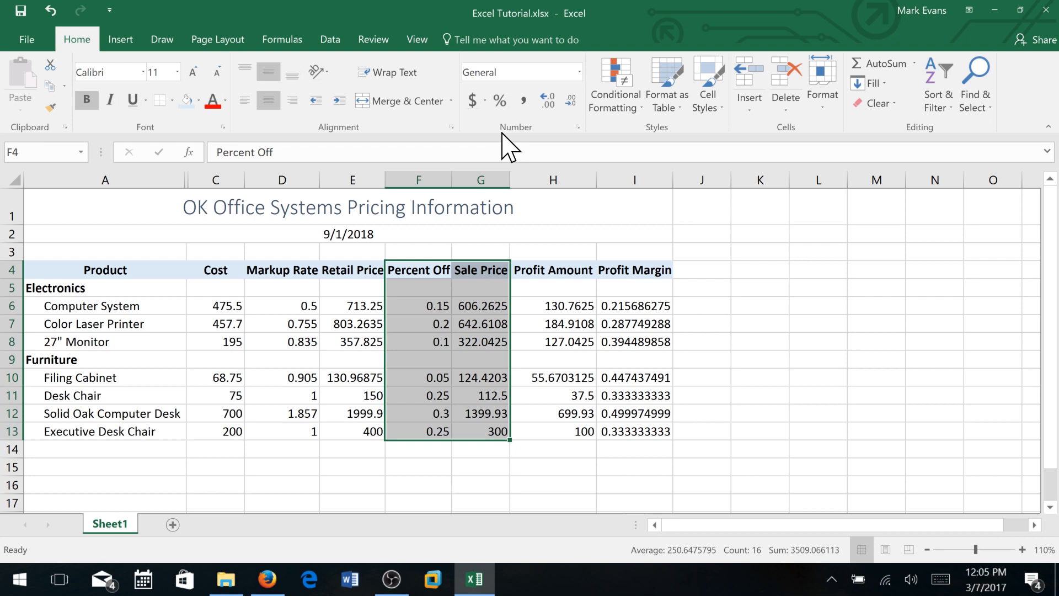
pyautogui.click(172, 101)
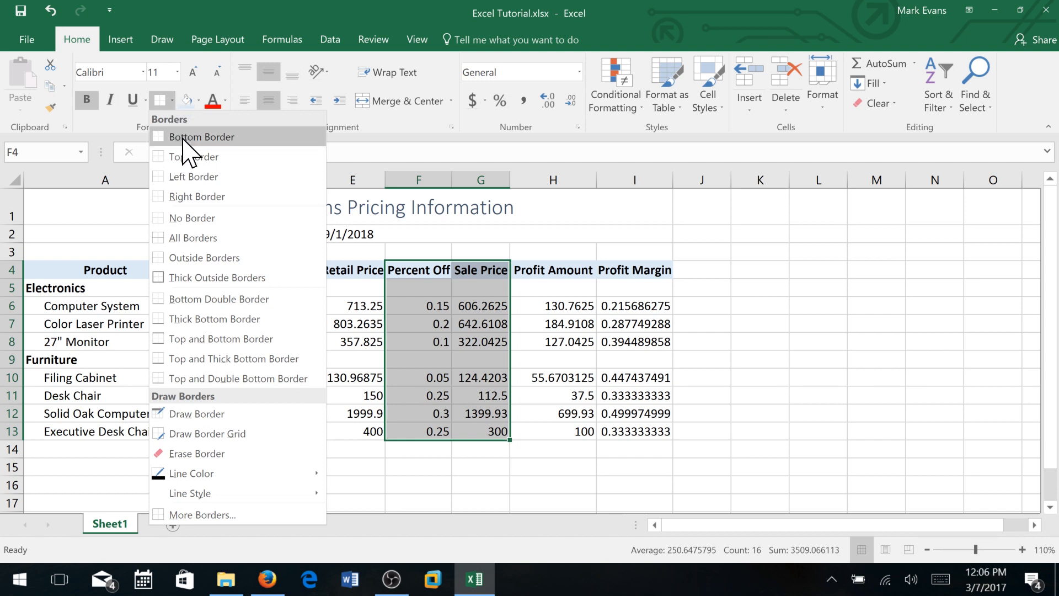
pyautogui.click(204, 279)
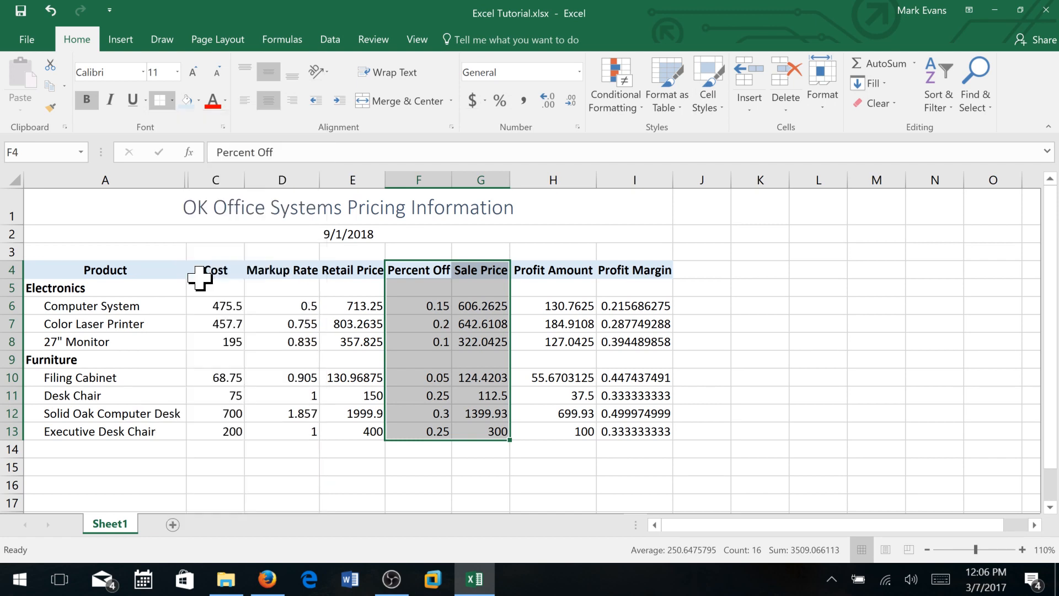
pyautogui.click(764, 397)
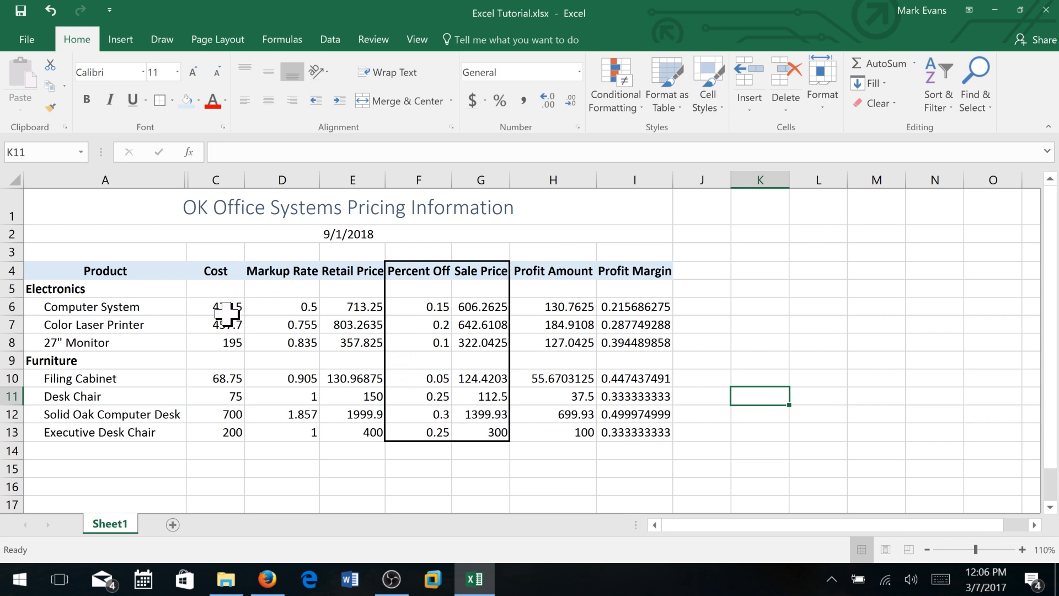
# Apply the Accounting number format to the Cost, Retail Price and Sale Price values in C6:C13, E6:E13 and G6:G13.
pyautogui.click(226, 307)
pyautogui.moveTo(226, 307); pyautogui.dragTo(236, 438)
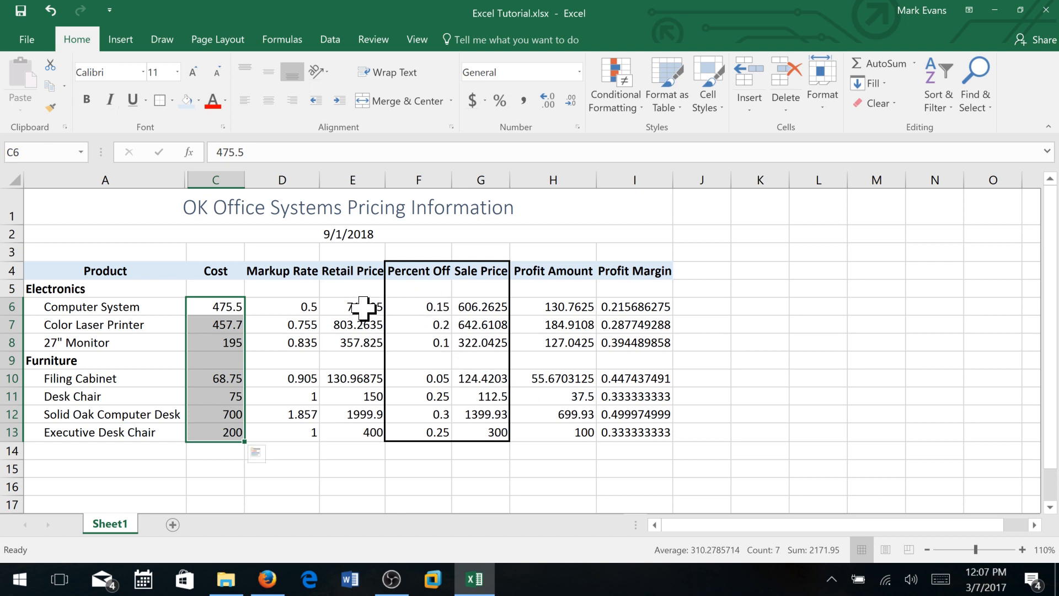
pyautogui.moveTo(365, 308); pyautogui.dragTo(369, 429)
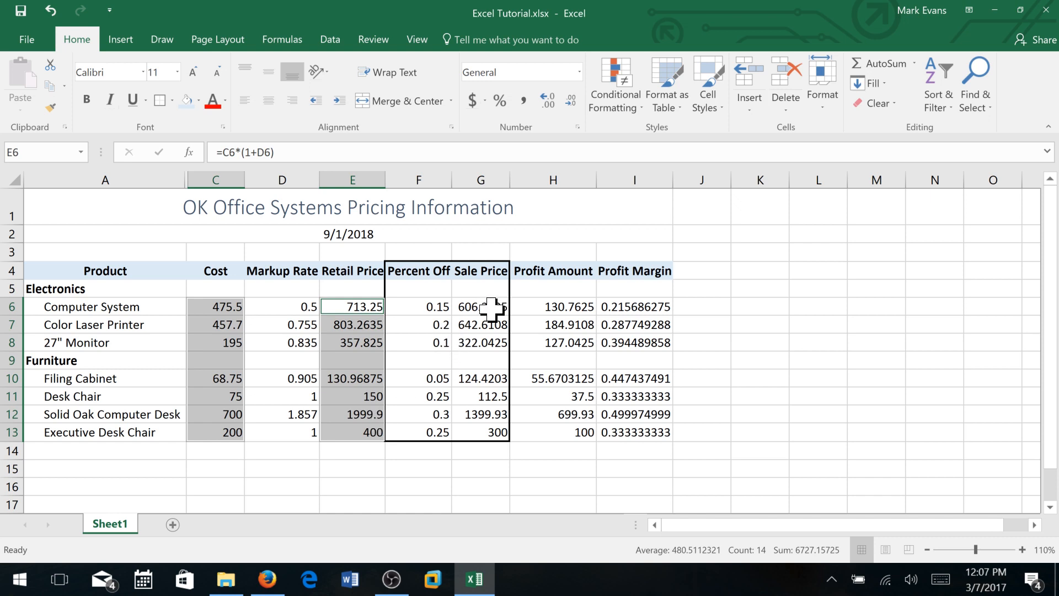
pyautogui.moveTo(490, 308); pyautogui.dragTo(490, 441)
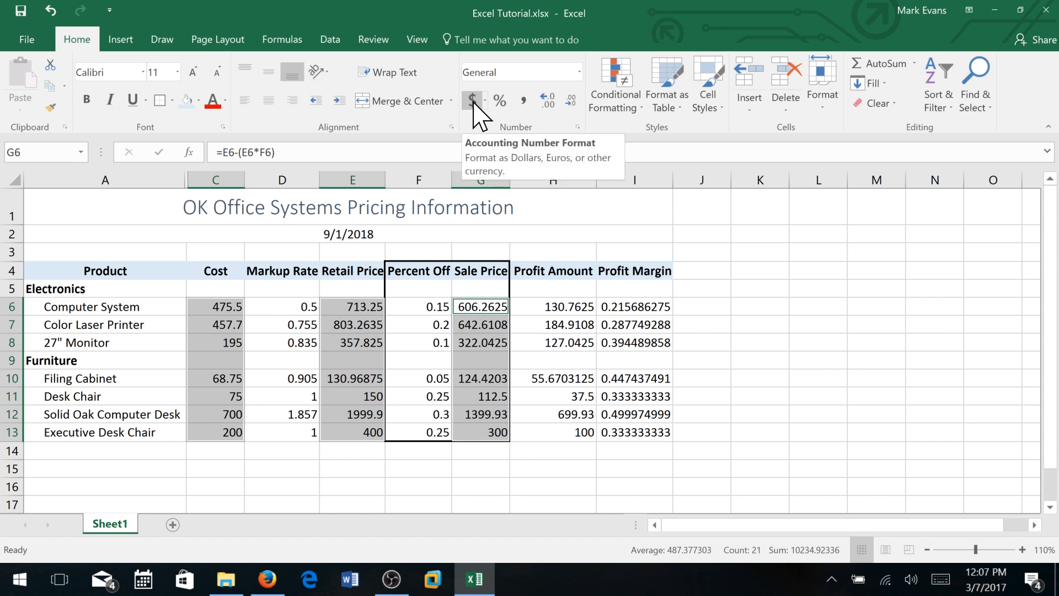
pyautogui.click(473, 100)
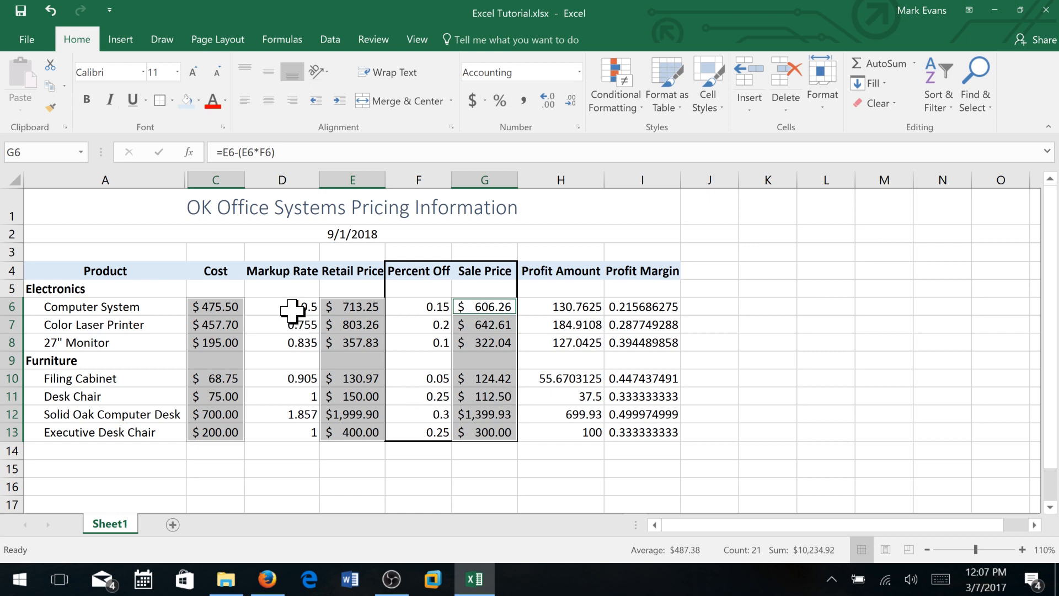
# Format the Markup Rate values in D6:D13 as percentages with one decimal place.
pyautogui.click(292, 305)
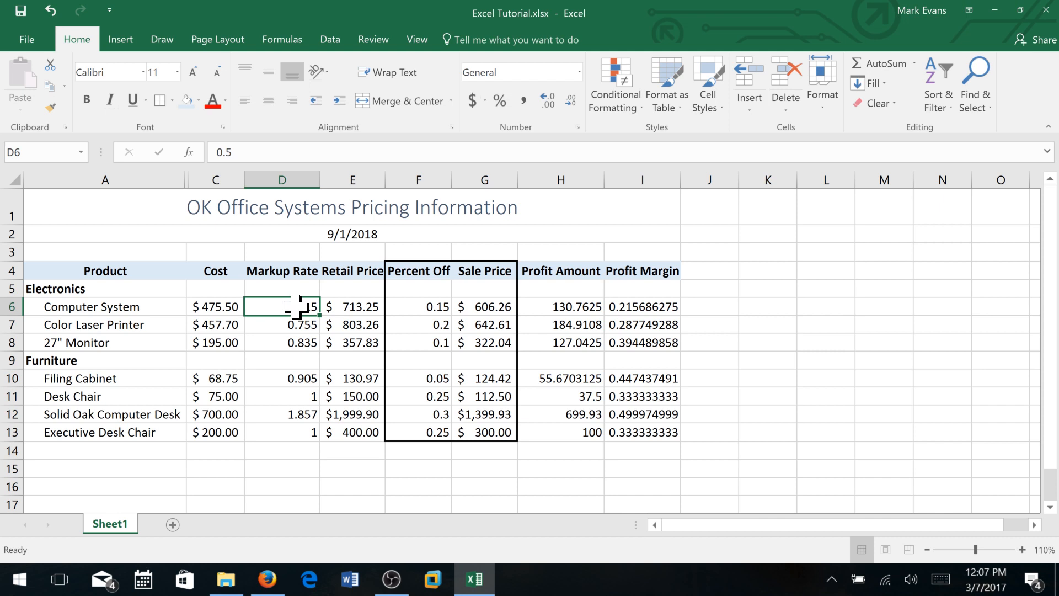
pyautogui.moveTo(295, 306); pyautogui.dragTo(293, 437)
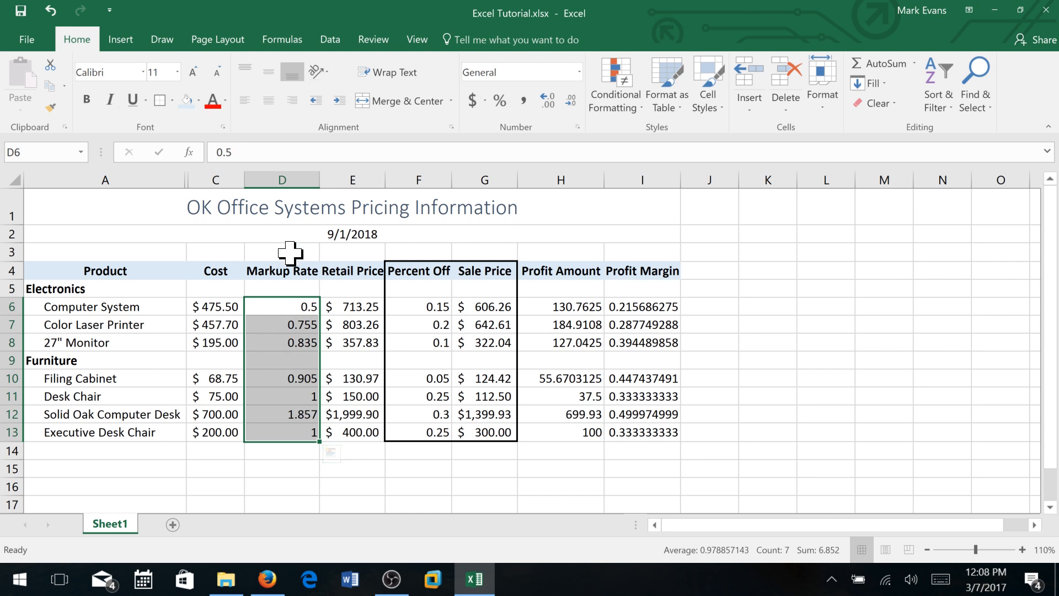
pyautogui.click(500, 99)
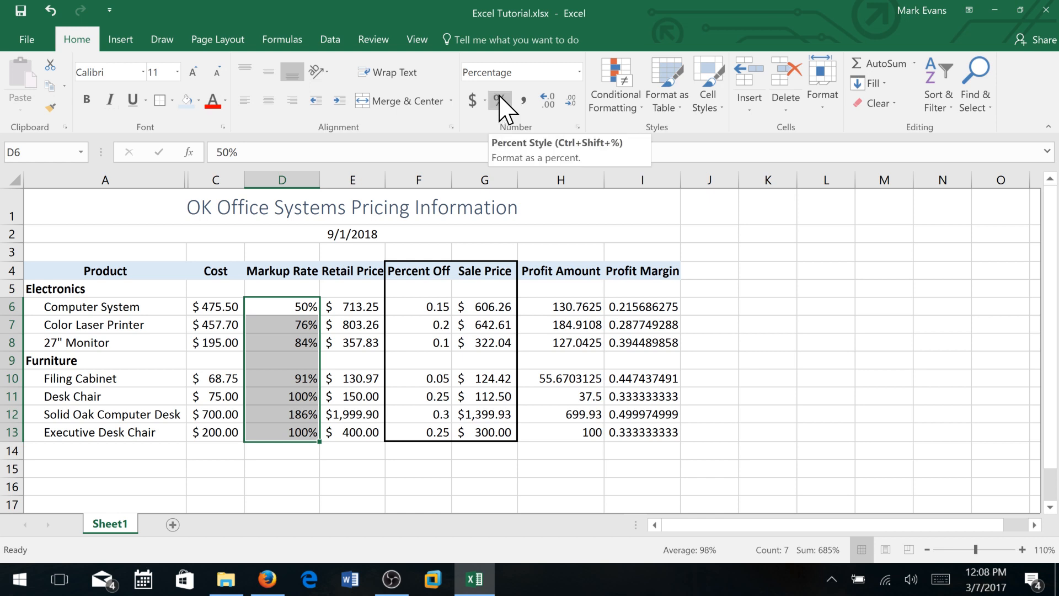
pyautogui.click(549, 102)
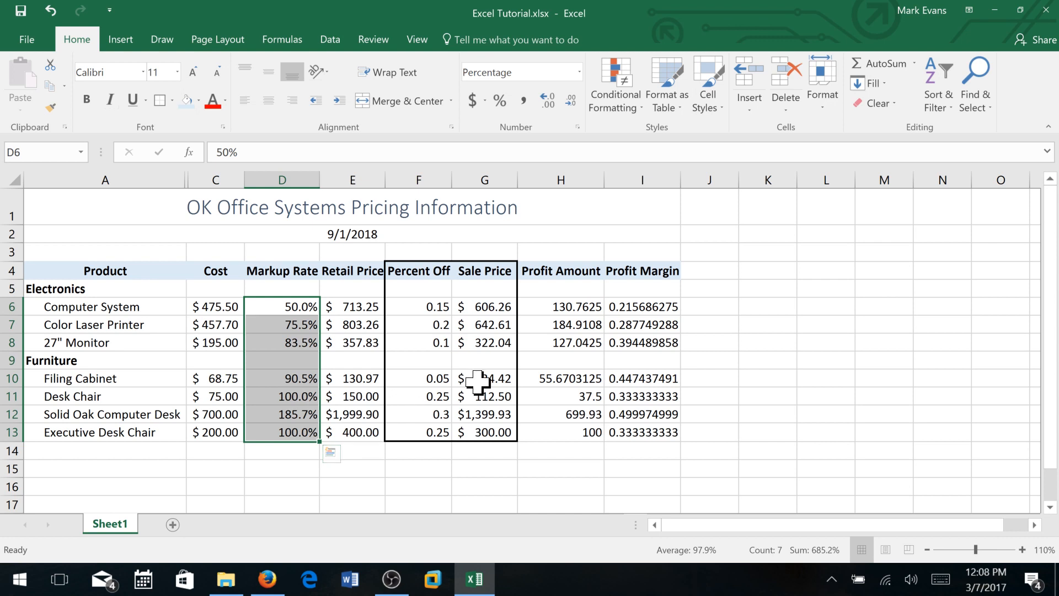
# Format the Percent Off values in F6:F13 as percentages without decimal places.
pyautogui.click(426, 305)
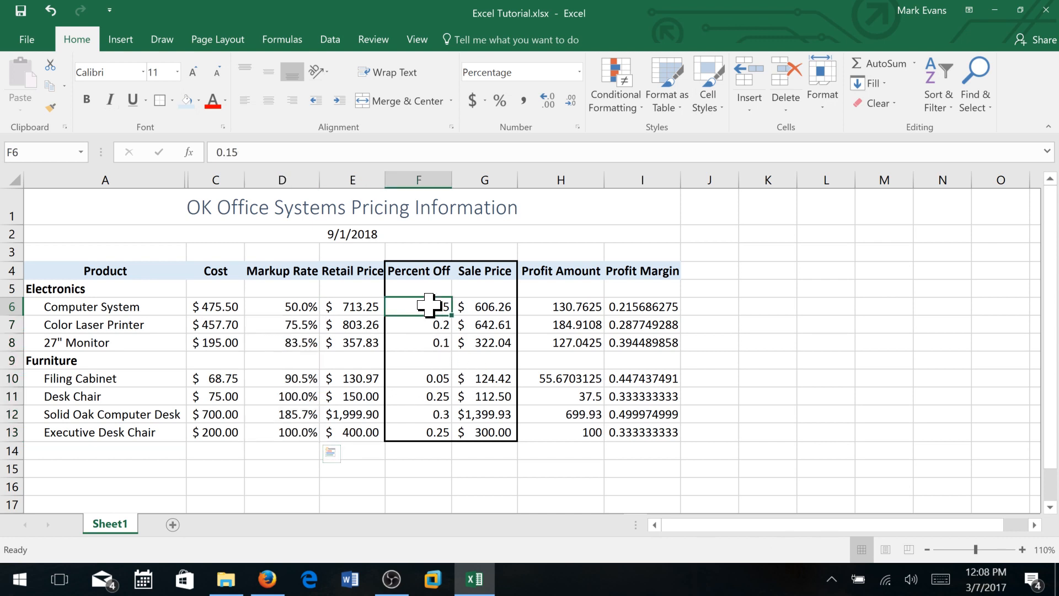
pyautogui.moveTo(429, 305); pyautogui.dragTo(434, 439)
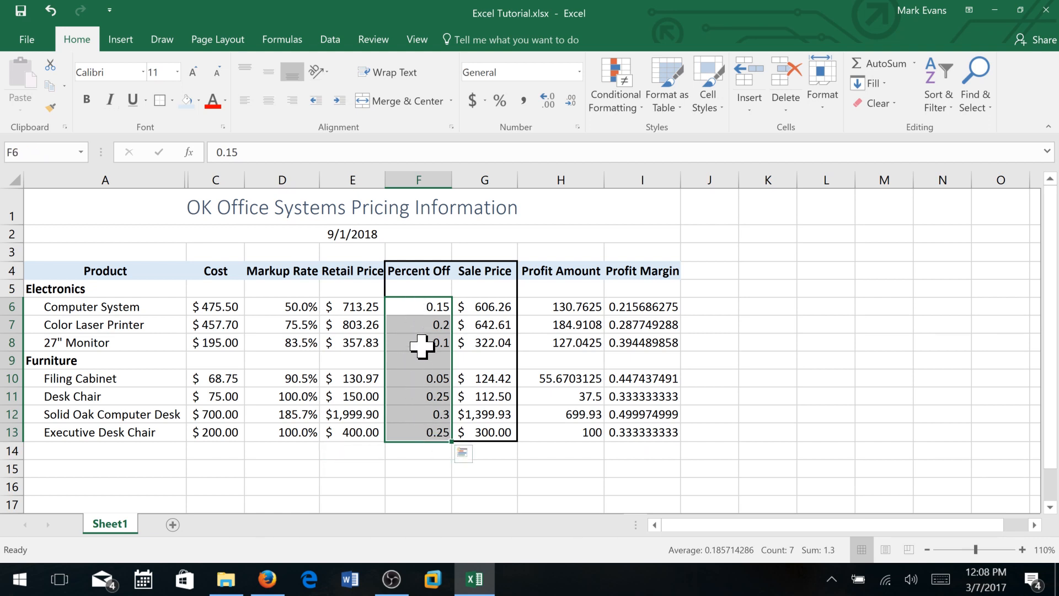
pyautogui.click(500, 103)
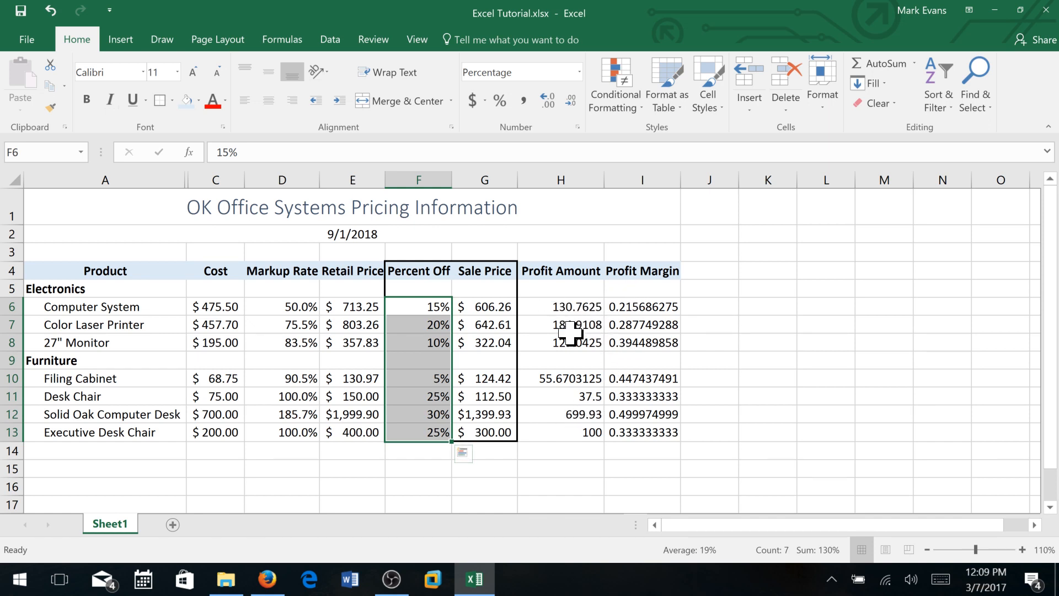
# Format the Profit Margin values in I6:I13 as percentages with one decimal place.
pyautogui.click(642, 307)
pyautogui.moveTo(642, 307); pyautogui.dragTo(644, 434)
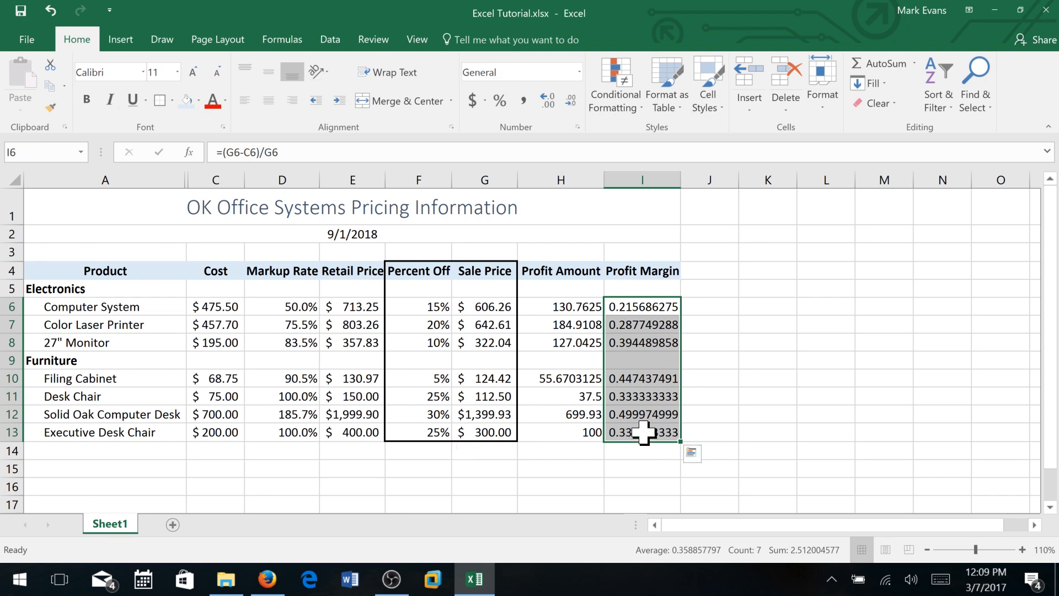
pyautogui.click(500, 101)
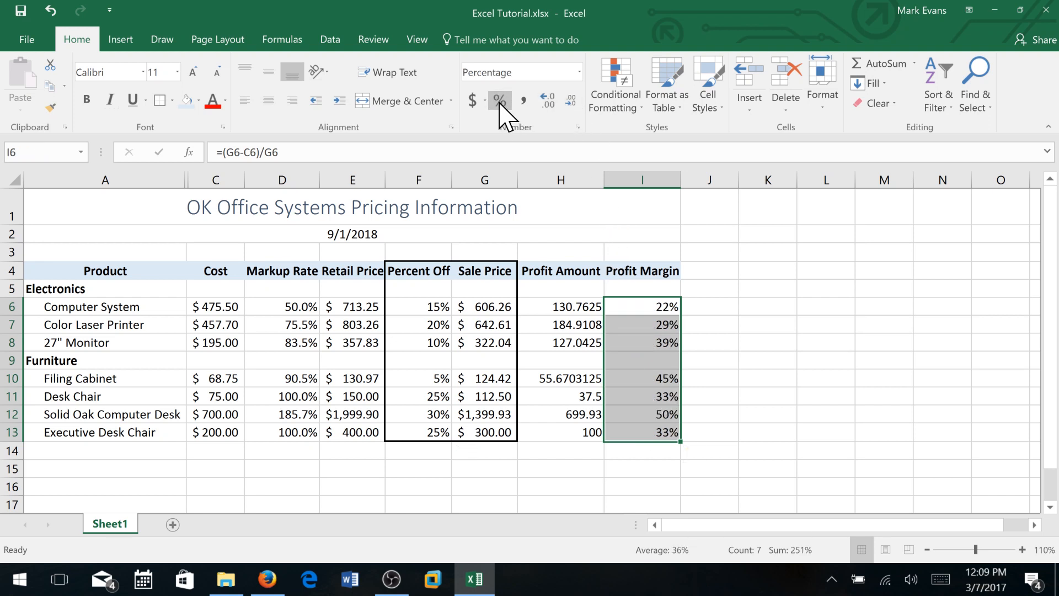
pyautogui.click(553, 100)
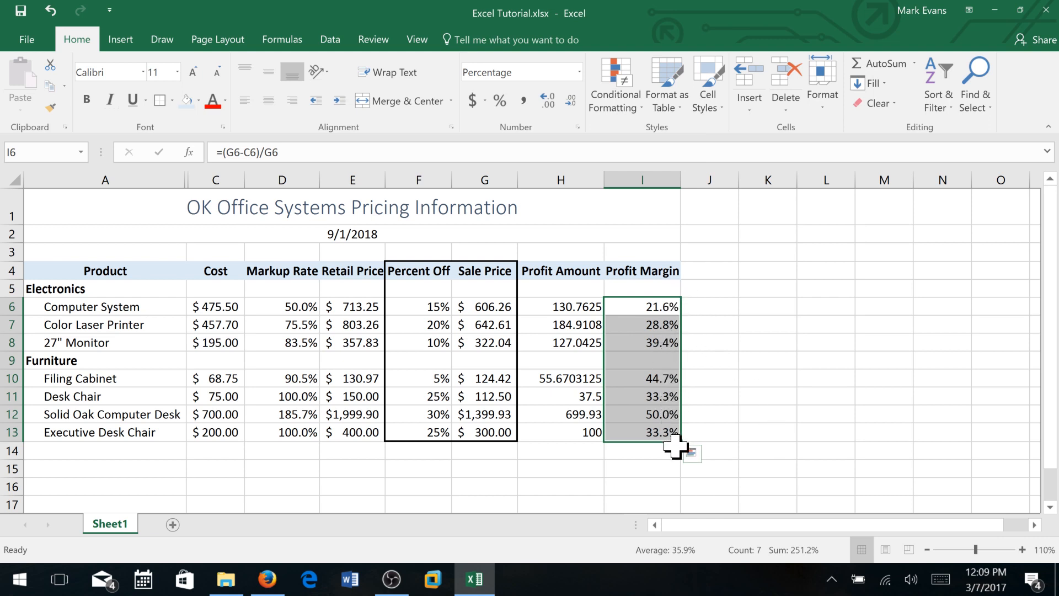
# Apply the Accounting number format to the Profit Amount values in H6:H13.
pyautogui.click(562, 306)
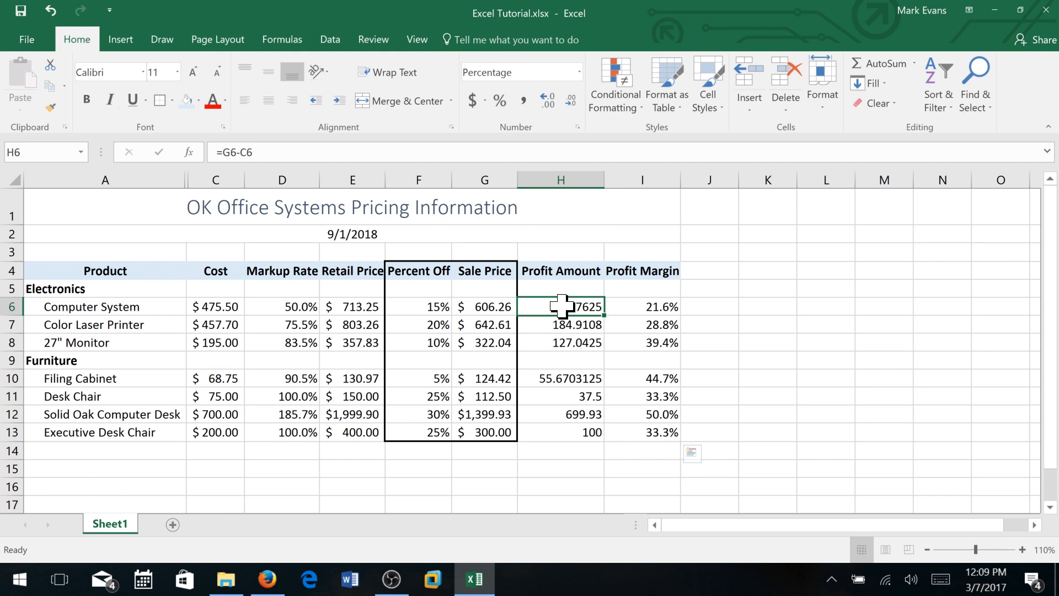
pyautogui.moveTo(562, 306); pyautogui.dragTo(583, 444)
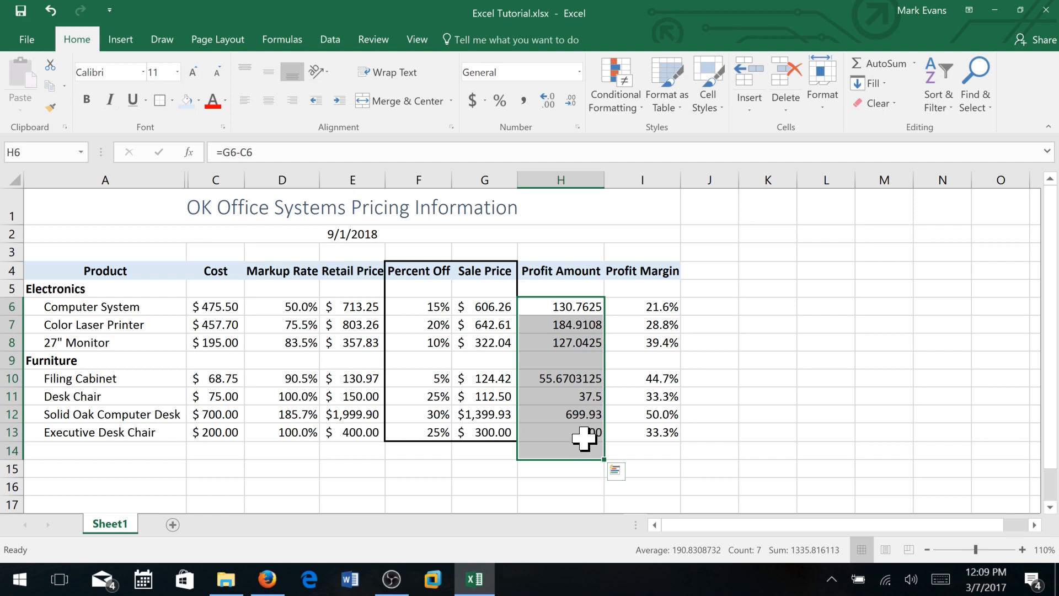
pyautogui.click(580, 338)
pyautogui.moveTo(567, 303); pyautogui.dragTo(589, 439)
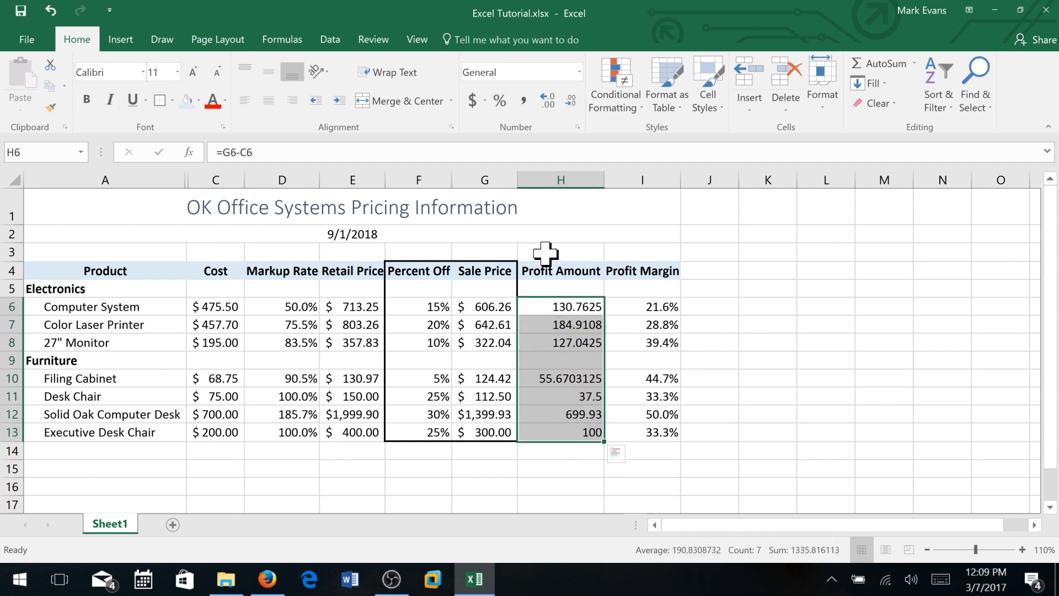
pyautogui.click(472, 102)
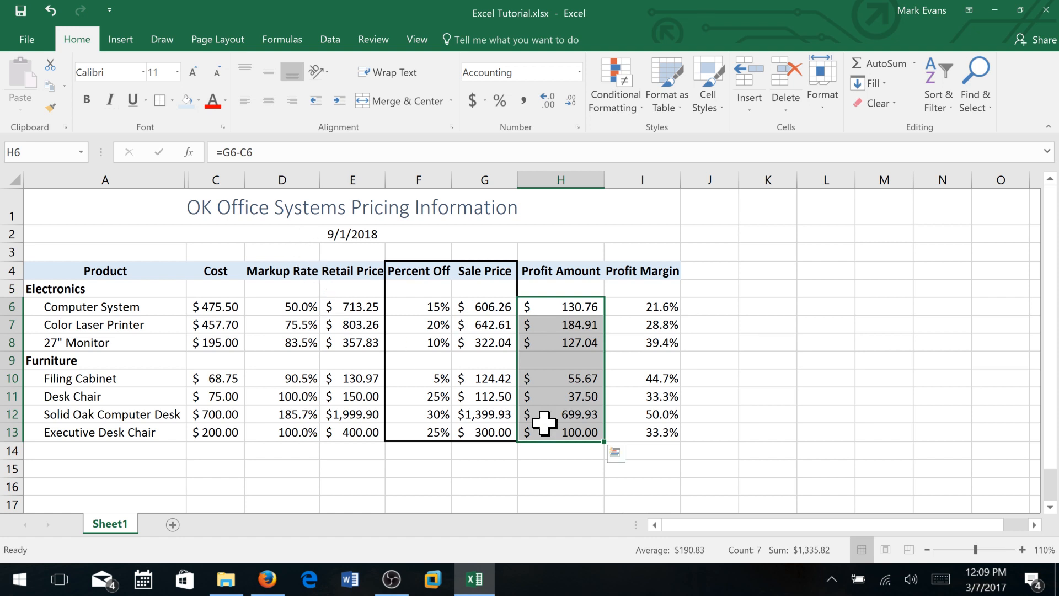
pyautogui.click(644, 401)
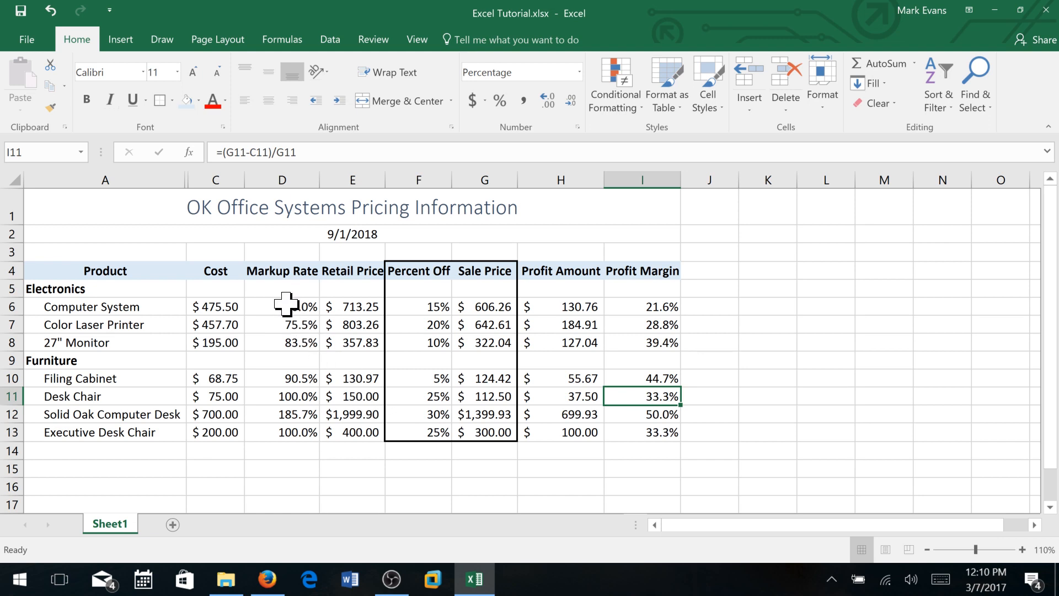
# Right-align the Markup Rate percentages in D6:D13.
pyautogui.moveTo(285, 308); pyautogui.dragTo(301, 440)
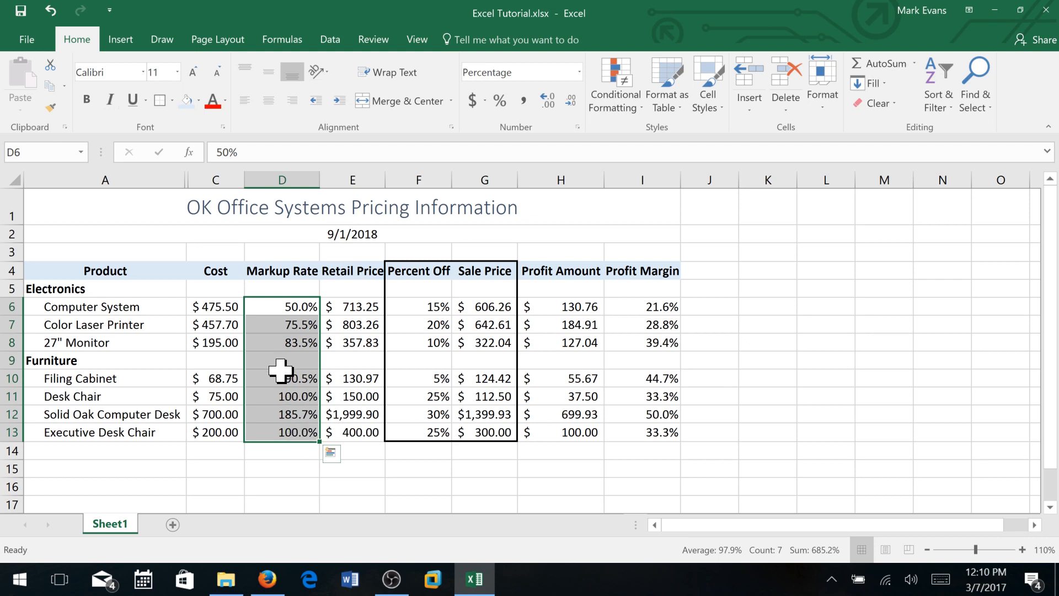
pyautogui.click(293, 100)
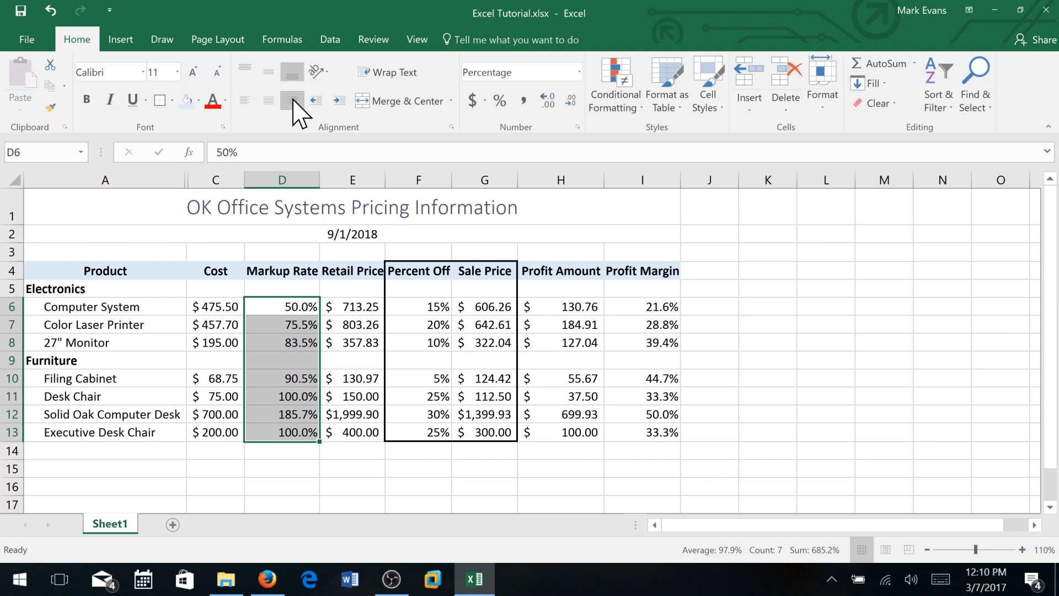
# Increase the indent of the right-aligned Markup Rate percentages in D6:D13 by two levels.
pyautogui.click(340, 101)
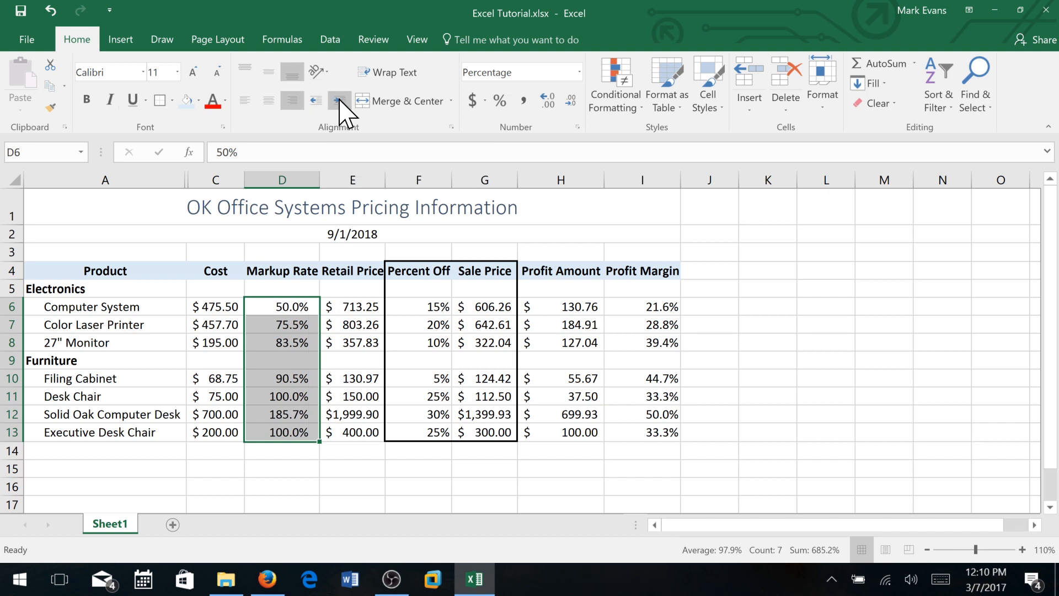
pyautogui.click(340, 101)
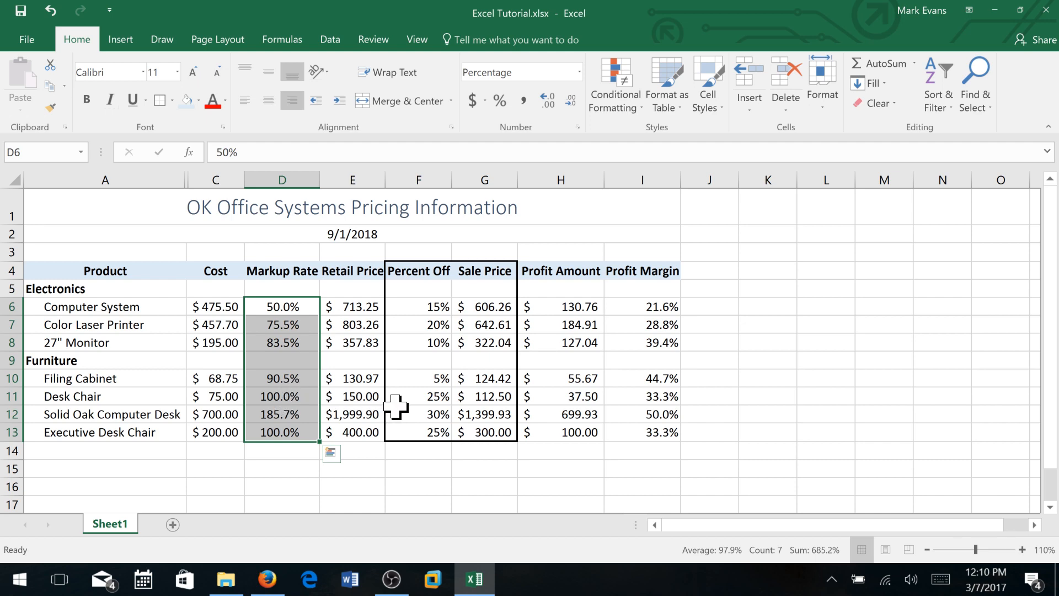
# Right-align the Profit Margin percentages in I6:I13 and increase their indent by two levels.
pyautogui.moveTo(643, 307); pyautogui.dragTo(660, 431)
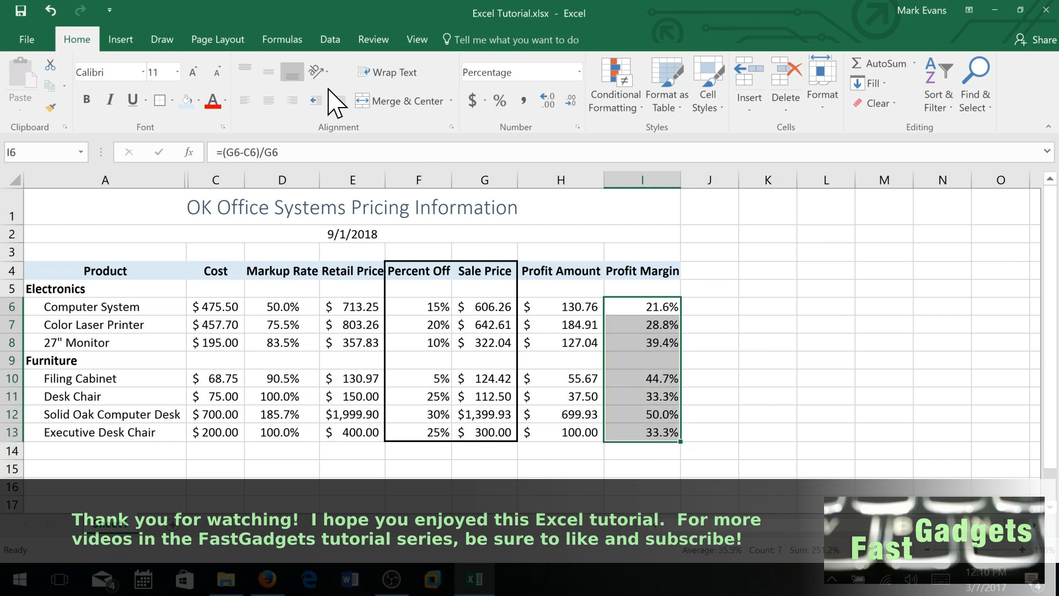
pyautogui.click(293, 96)
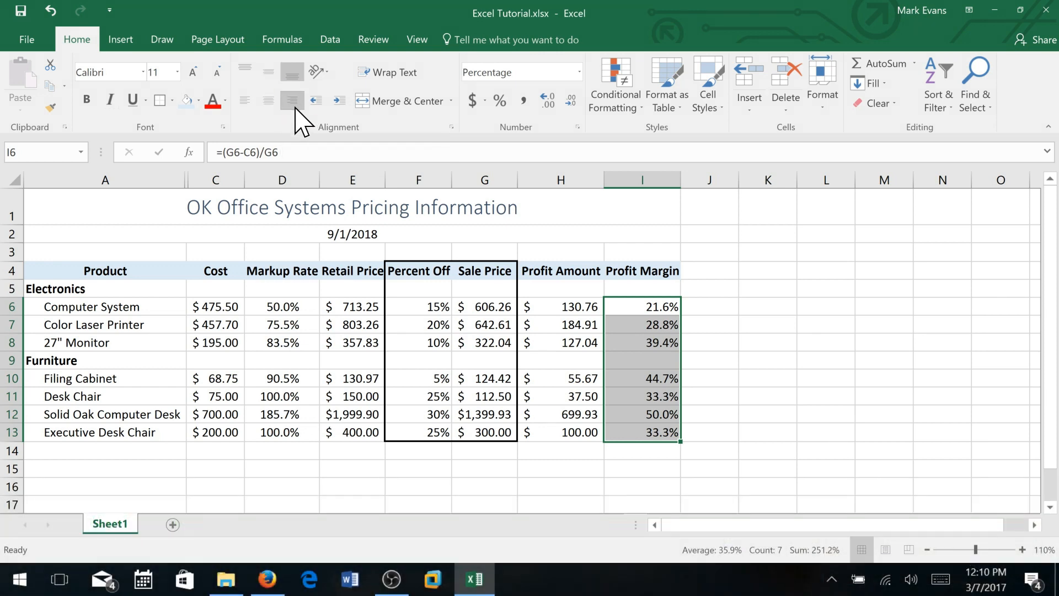
pyautogui.click(339, 101)
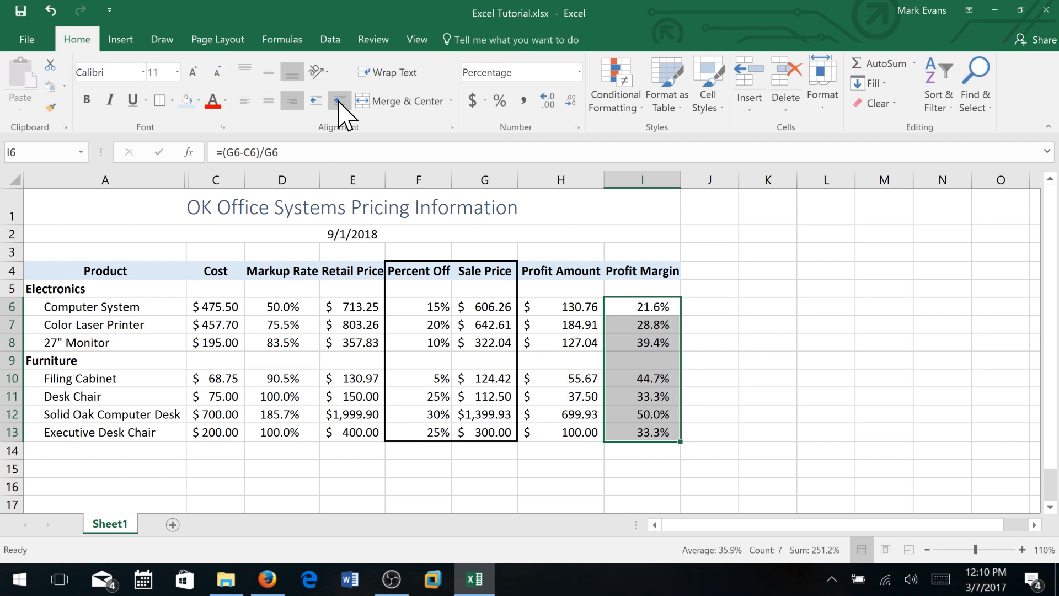
pyautogui.click(339, 101)
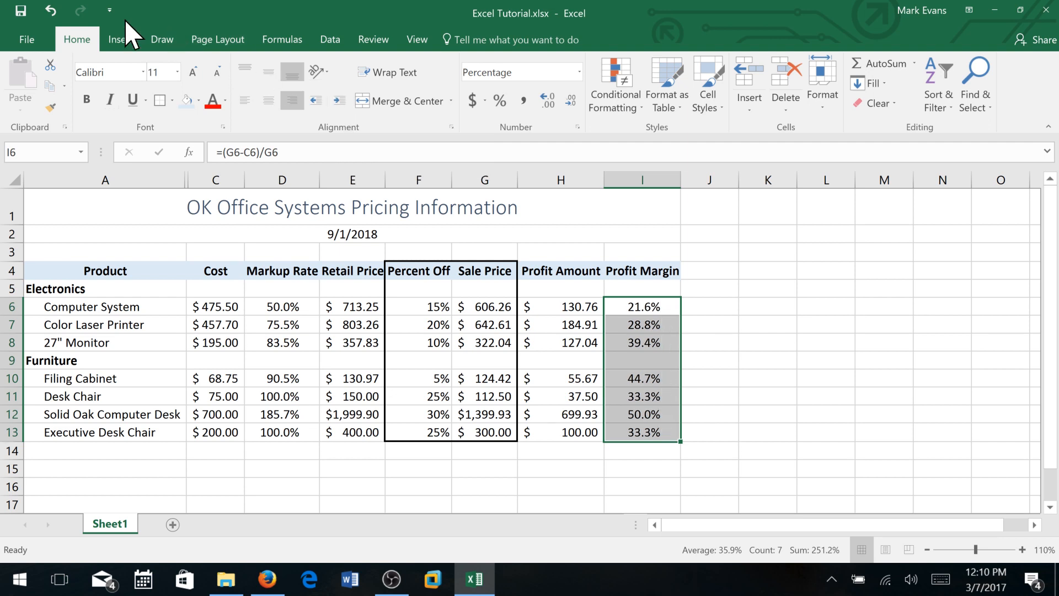